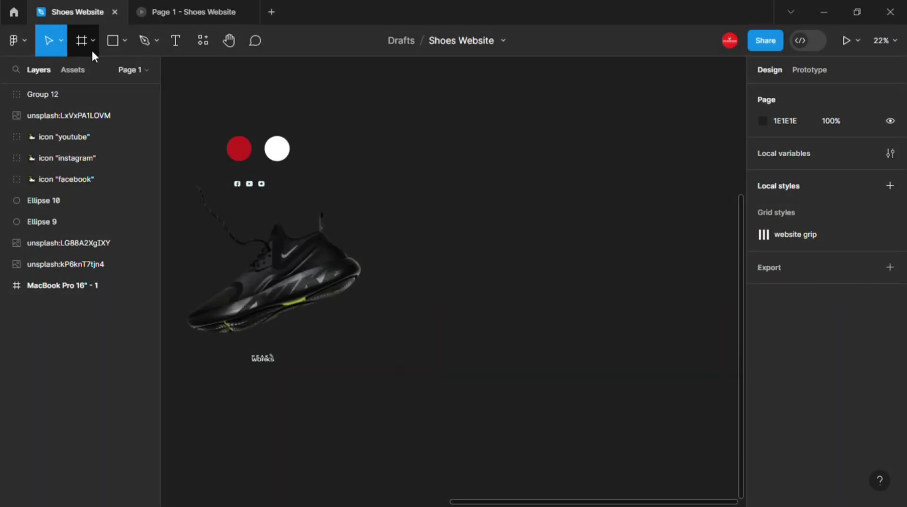
# Add a MacBook Pro 16" frame filled with red C4201E.
pyautogui.click(91, 50)
pyautogui.click(245, 11)
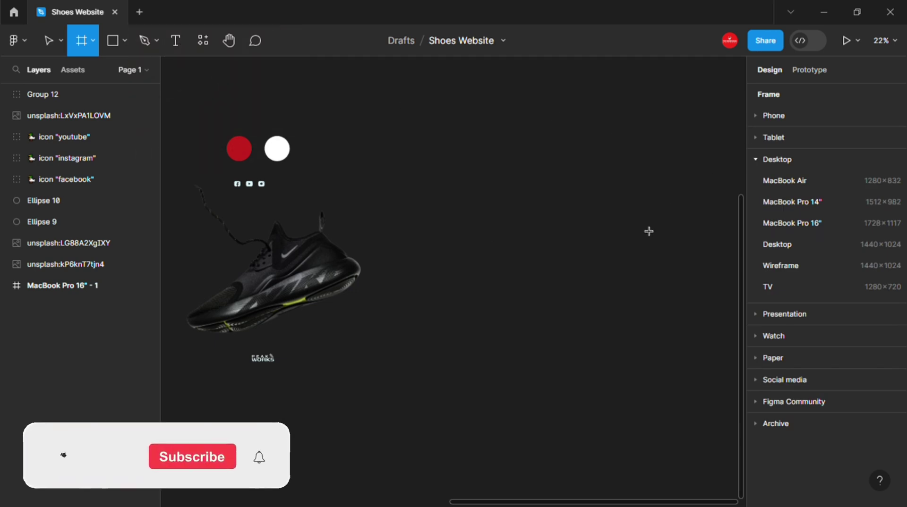
pyautogui.click(774, 222)
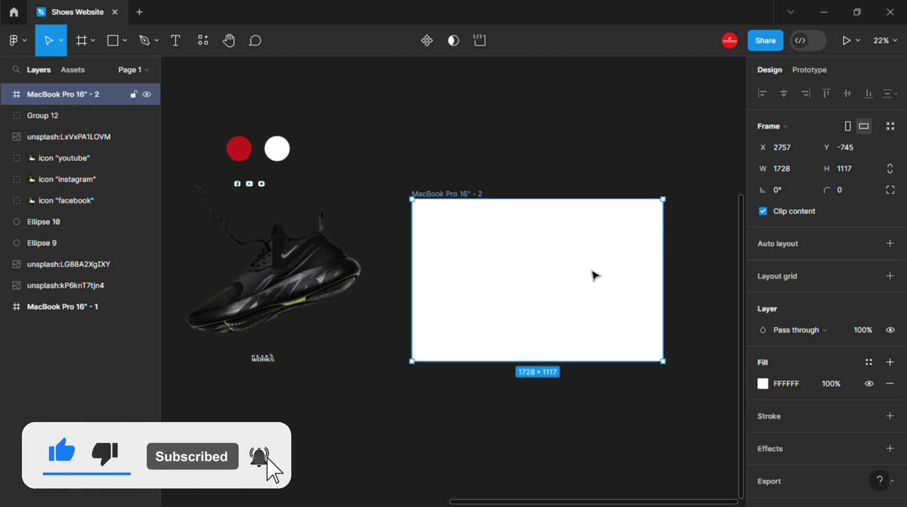
pyautogui.click(763, 391)
pyautogui.moveTo(710, 307); pyautogui.dragTo(512, 419)
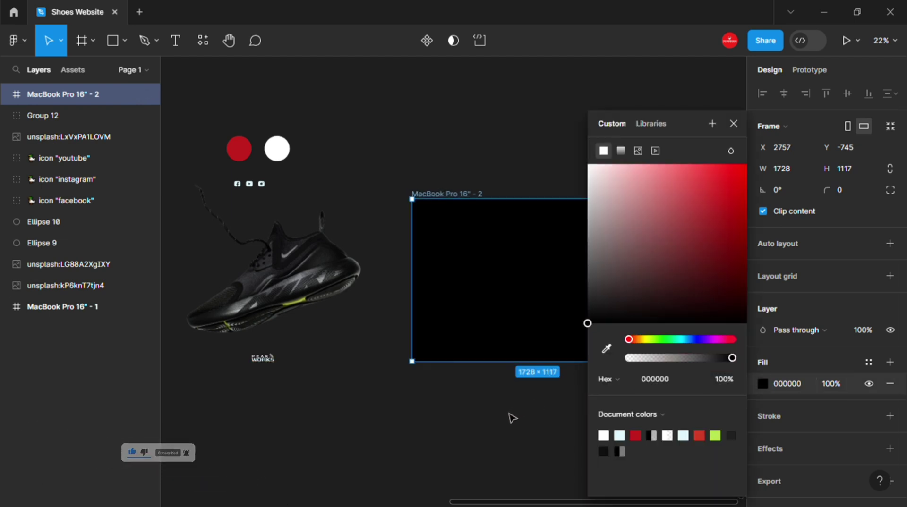
pyautogui.click(606, 349)
pyautogui.click(239, 149)
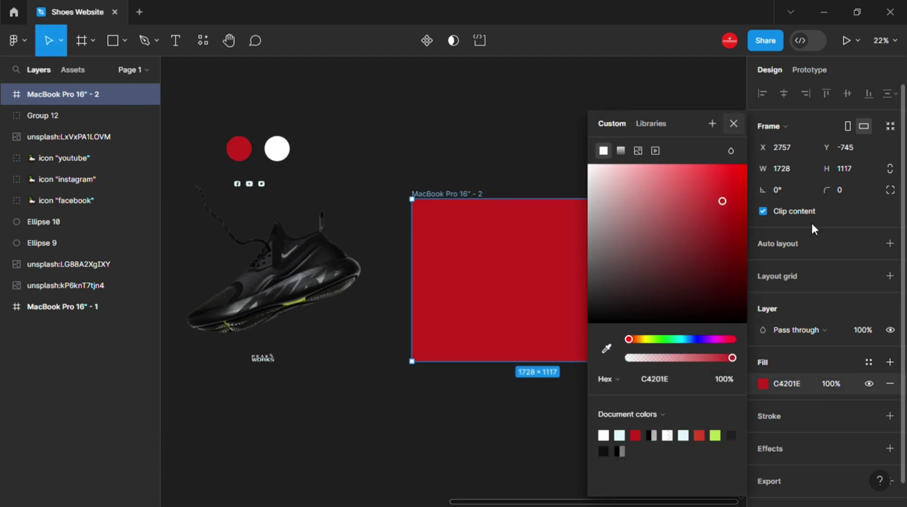
pyautogui.click(889, 276)
# Apply the website grip column layout grid to the frame.
pyautogui.click(868, 276)
pyautogui.click(798, 363)
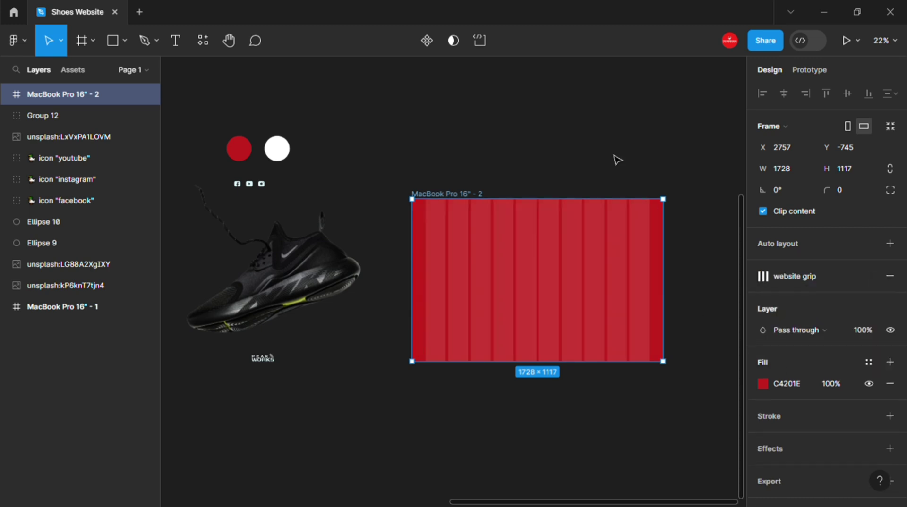
pyautogui.click(616, 160)
# Cut the PEAK WORKS logo group and paste it inside the red frame.
pyautogui.moveTo(272, 351); pyautogui.dragTo(272, 334)
pyautogui.click(268, 361)
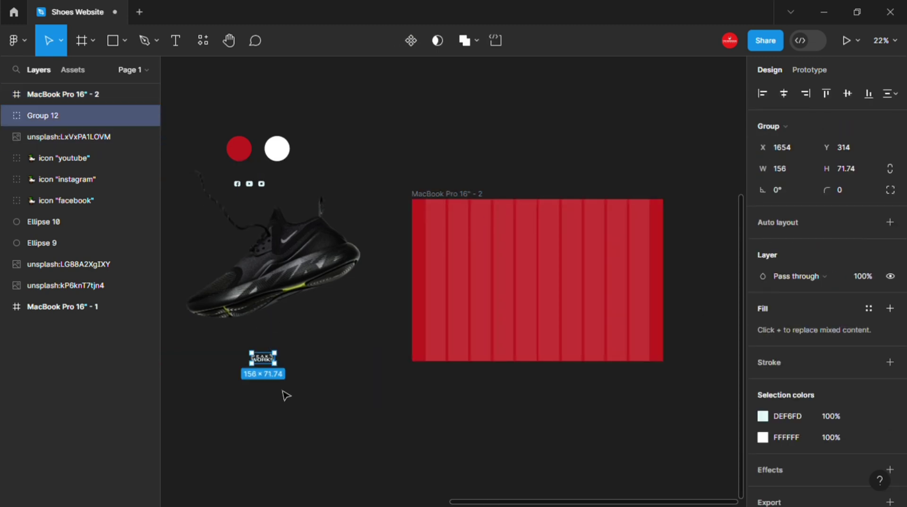
pyautogui.press('Delete')
pyautogui.click(455, 201)
pyautogui.hotkey('ctrl', 'v')
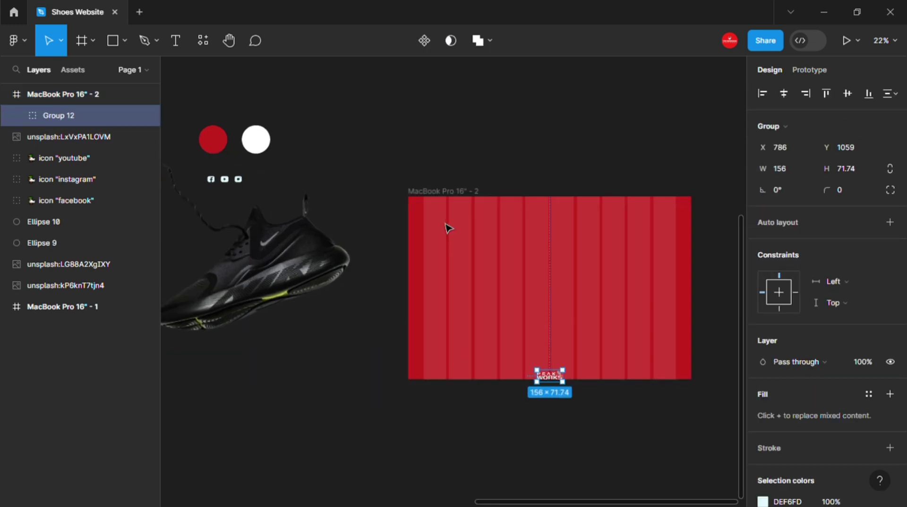
pyautogui.scroll(2, 447, 237)
# Position the PEAK WORKS logo just inside the frame's top-left corner.
pyautogui.click(826, 93)
pyautogui.hotkey('alt', 'a')
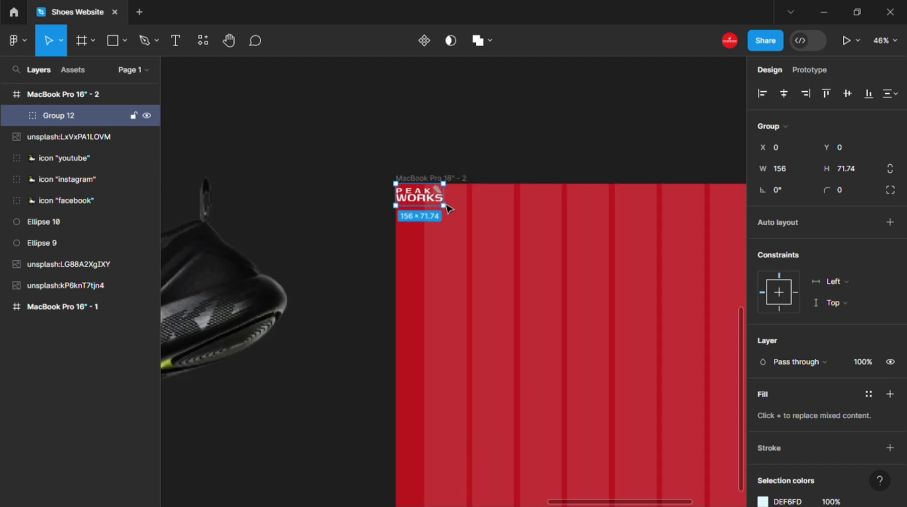
pyautogui.moveTo(415, 201); pyautogui.dragTo(431, 207)
pyautogui.scroll(5, 489, 232)
pyautogui.scroll(1, 490, 231)
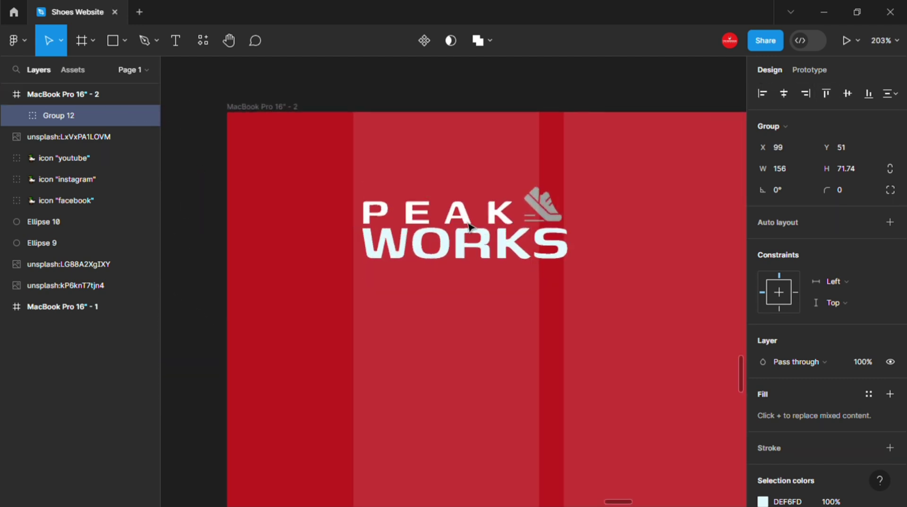
pyautogui.hotkey('shift', 'Left')
pyautogui.press('Down')
pyautogui.press('Down')
pyautogui.press('Down')
pyautogui.scroll(-3, 628, 246)
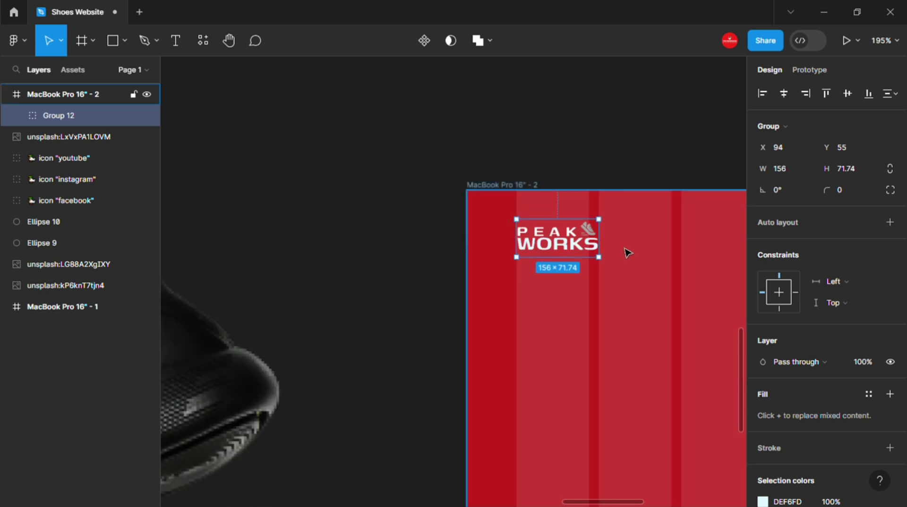
pyautogui.scroll(-3, 551, 253)
pyautogui.click(542, 268)
# Add a HOME text label in the frame and try the Hanuman font on it.
pyautogui.press('t')
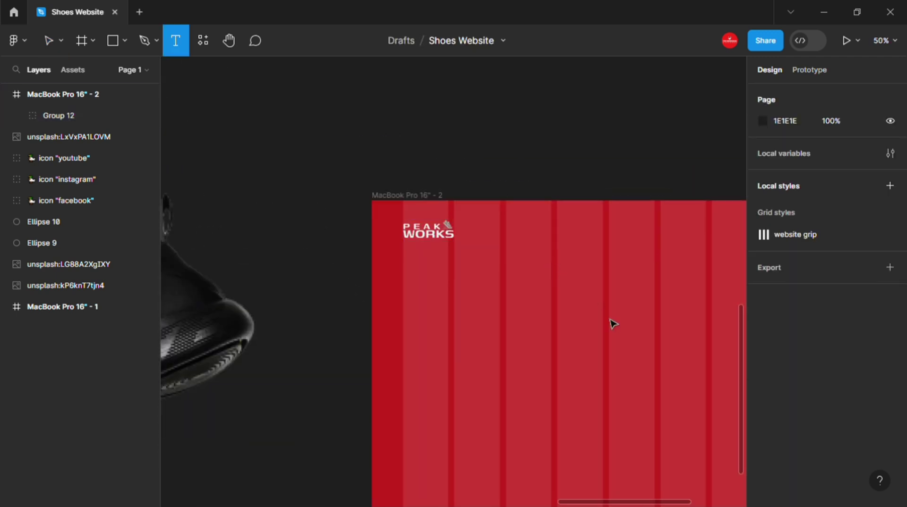
pyautogui.click(575, 278)
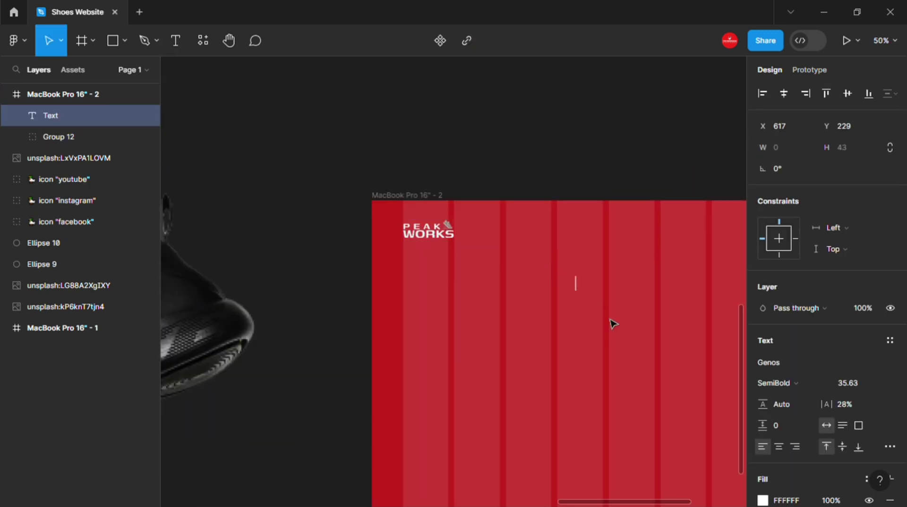
pyautogui.write('HOME')
pyautogui.click(787, 358)
pyautogui.scroll(-3, 667, 412)
pyautogui.scroll(-3, 670, 418)
pyautogui.scroll(-1, 671, 425)
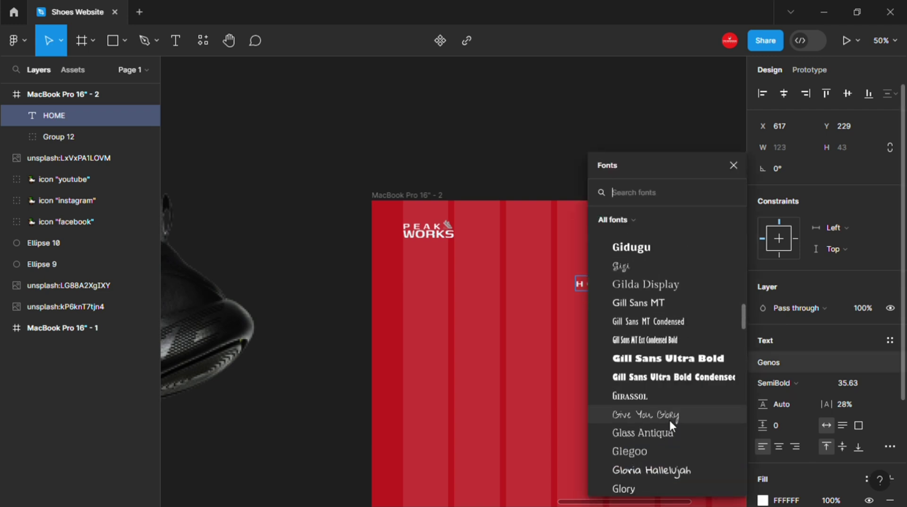
pyautogui.write('HANUM')
pyautogui.click(639, 222)
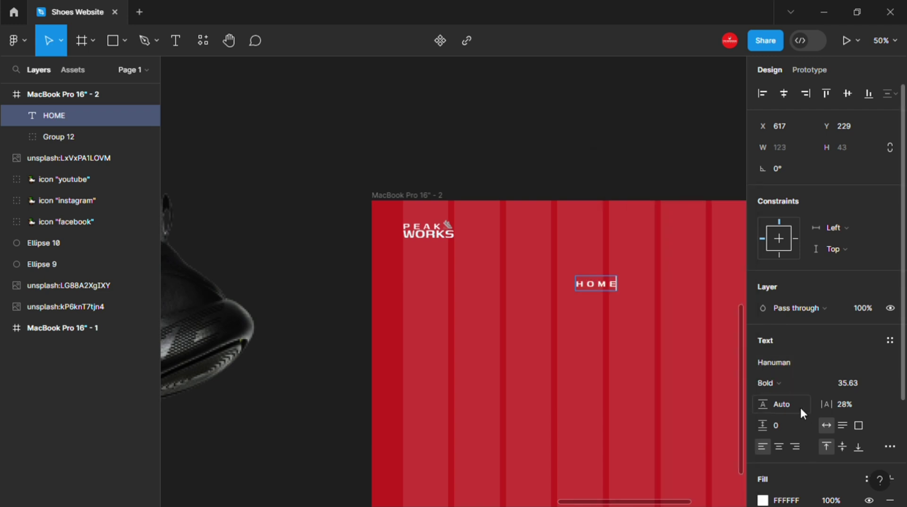
pyautogui.click(850, 401)
pyautogui.write('0')
pyautogui.hotkey('ctrl', 'z')
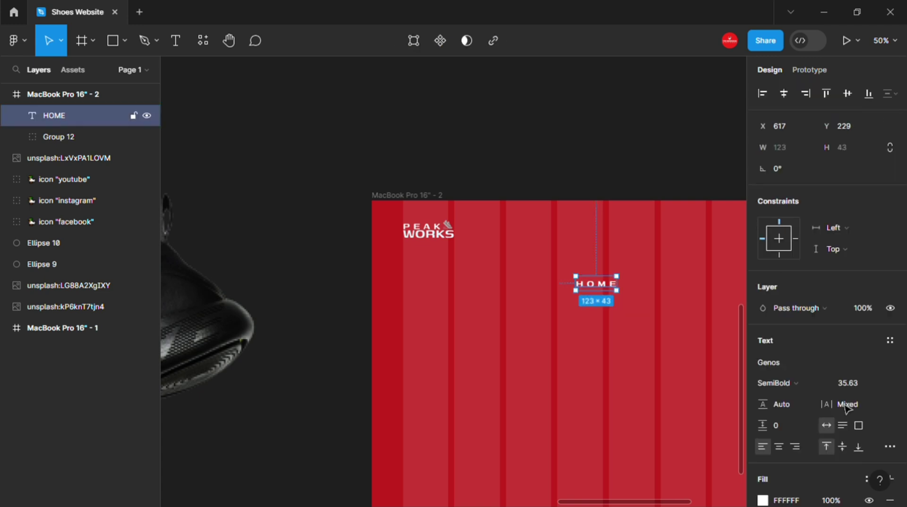
# Apply the Hanuman Bold font to the HOME label.
pyautogui.click(848, 405)
pyautogui.click(656, 388)
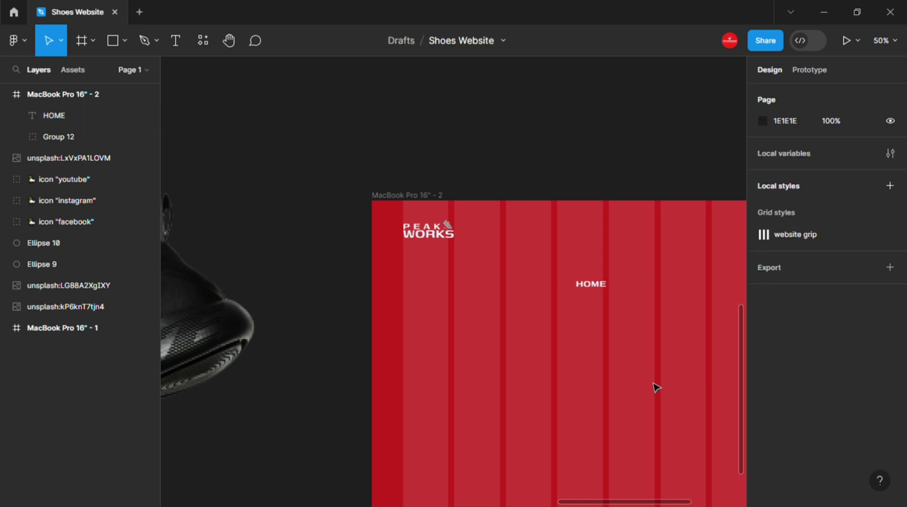
pyautogui.click(592, 287)
pyautogui.scroll(1, 592, 290)
pyautogui.scroll(5, 593, 291)
pyautogui.scroll(-2, 595, 293)
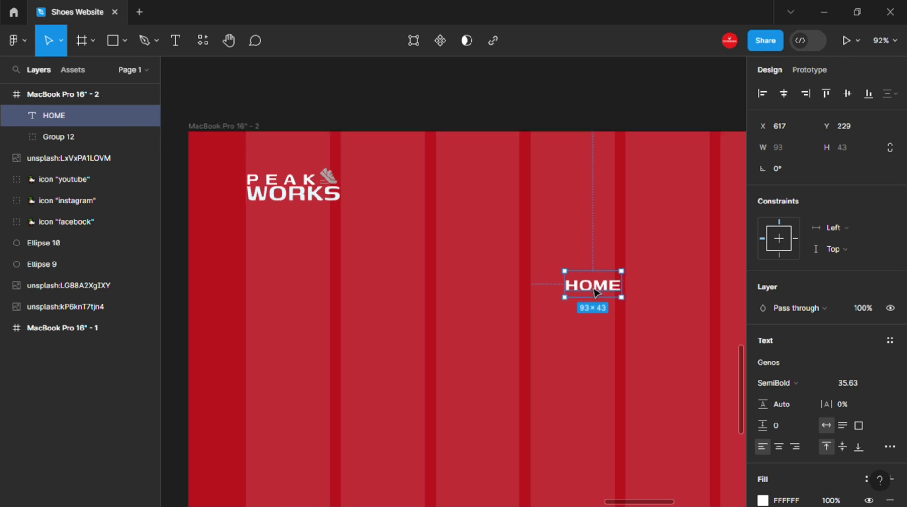
pyautogui.click(782, 368)
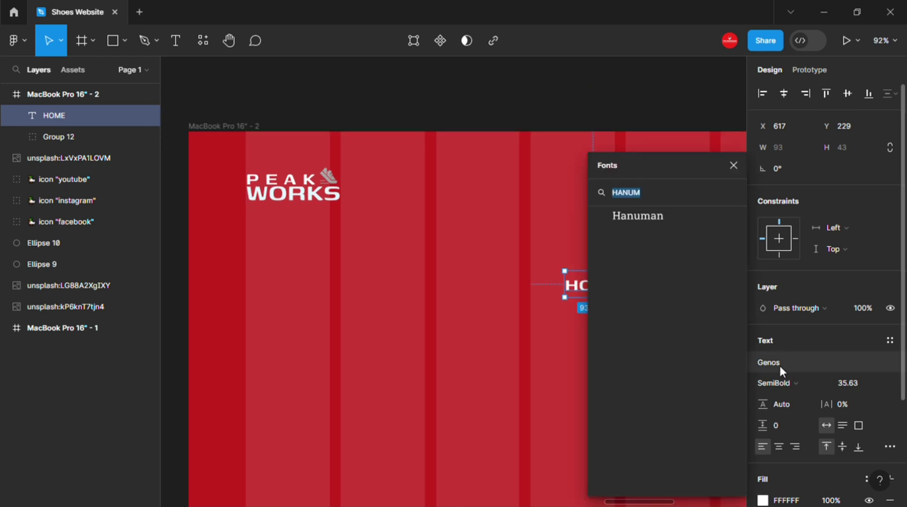
pyautogui.click(647, 217)
pyautogui.scroll(-1, 654, 267)
pyautogui.scroll(-1, 658, 286)
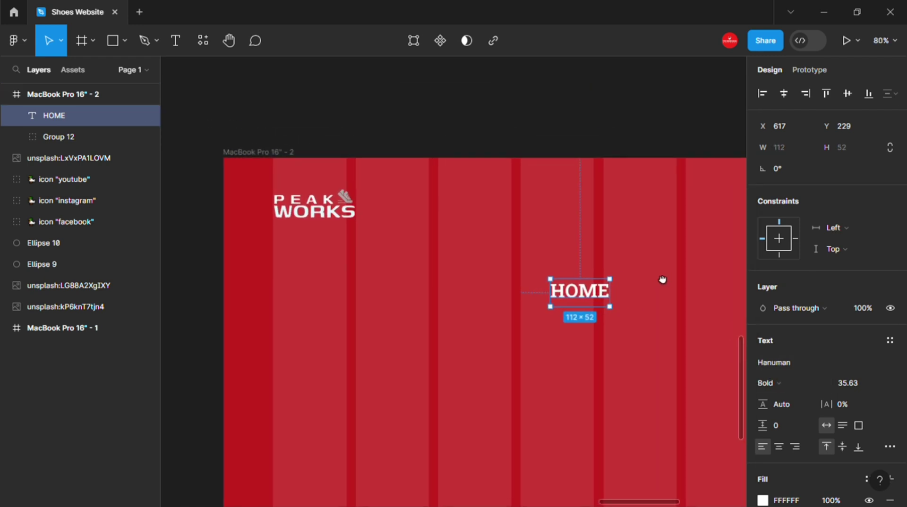
# Fix the label's letter case in Type settings so it reads Home.
pyautogui.click(890, 447)
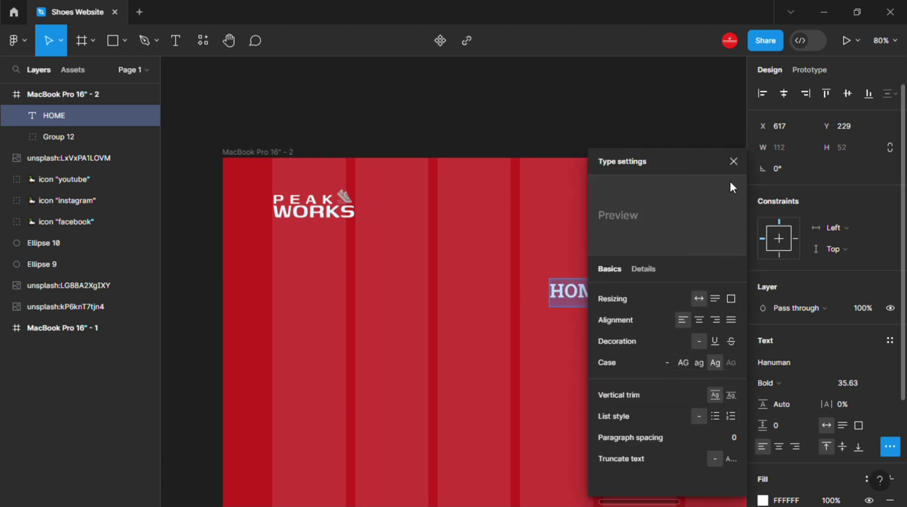
pyautogui.click(733, 162)
pyautogui.write('h')
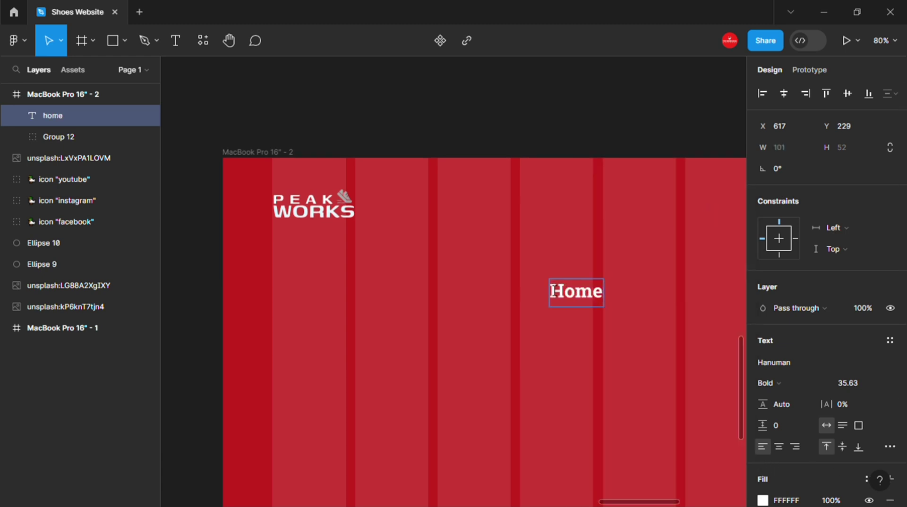
pyautogui.press('Escape')
pyautogui.press('Escape')
# Scale Home down to 0.62x, align it with the logo, and duplicate it rightward.
pyautogui.press('k')
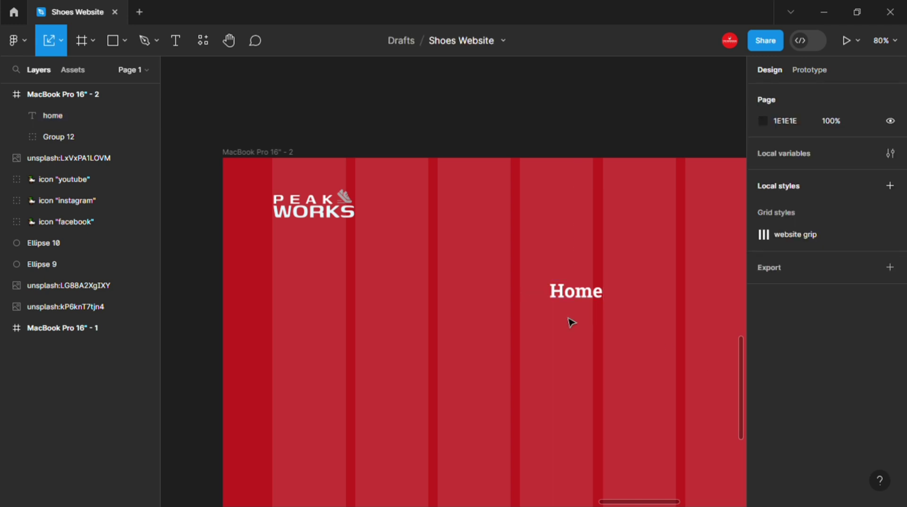
pyautogui.click(575, 292)
pyautogui.moveTo(608, 299); pyautogui.dragTo(584, 252)
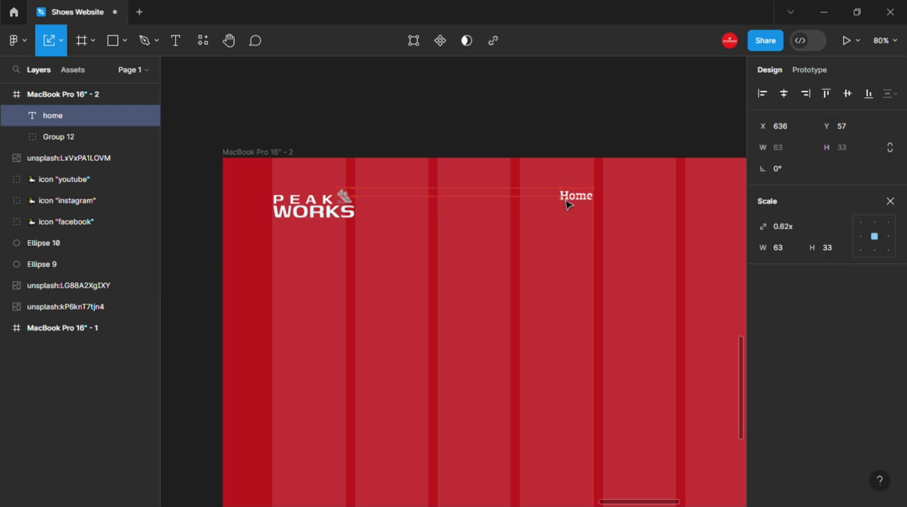
pyautogui.hotkey('ctrl', 'a')
pyautogui.click(848, 93)
pyautogui.press('Escape')
pyautogui.hscroll(5, 407, 208)
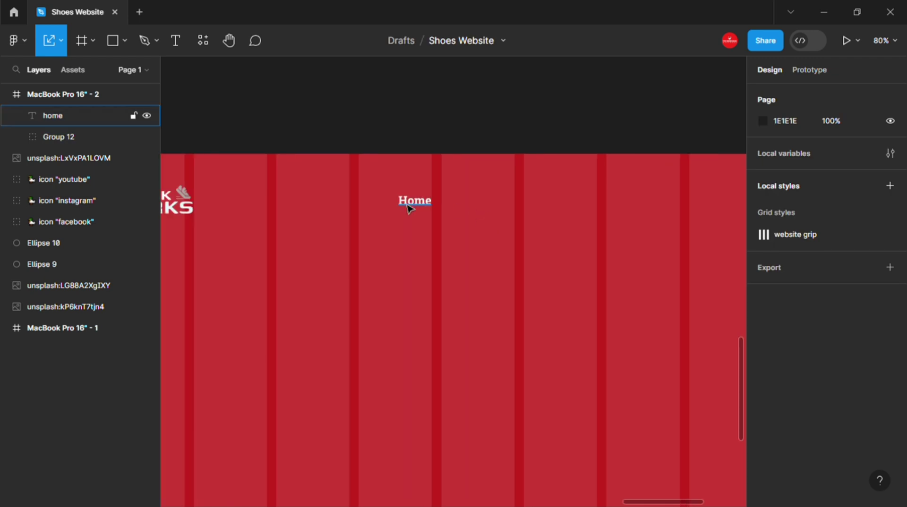
pyautogui.moveTo(409, 209); pyautogui.dragTo(463, 210)
# Duplicate and rename the copies to Products, Sales, About Us and Contect Us.
pyautogui.doubleClick(479, 210)
pyautogui.write('Products')
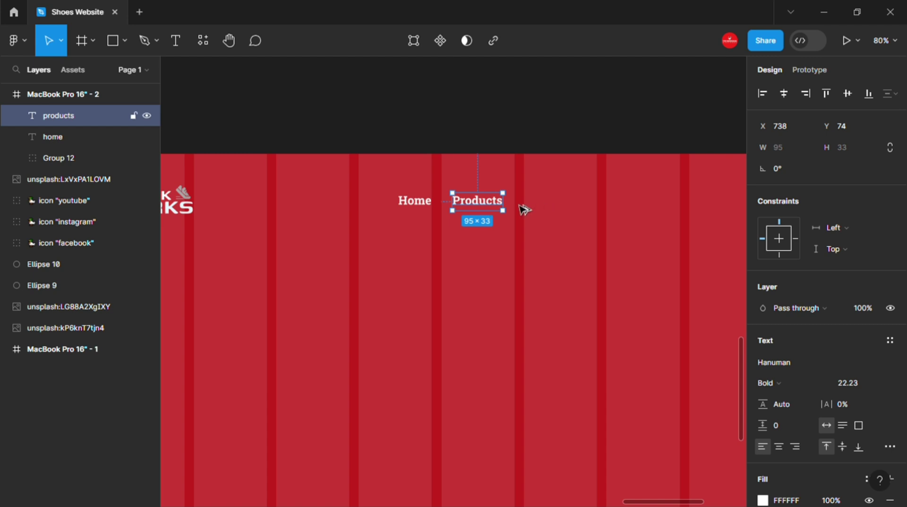
pyautogui.moveTo(475, 210)
pyautogui.mouseDown()
pyautogui.moveTo(579, 215)
pyautogui.moveTo(658, 204)
pyautogui.mouseUp()
pyautogui.doubleClick(626, 208)
pyautogui.write('Contect Us')
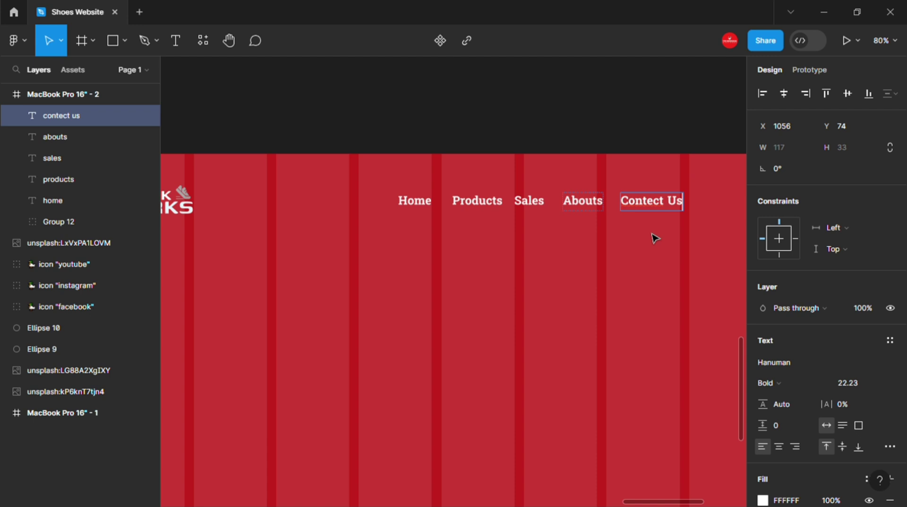
pyautogui.click(603, 207)
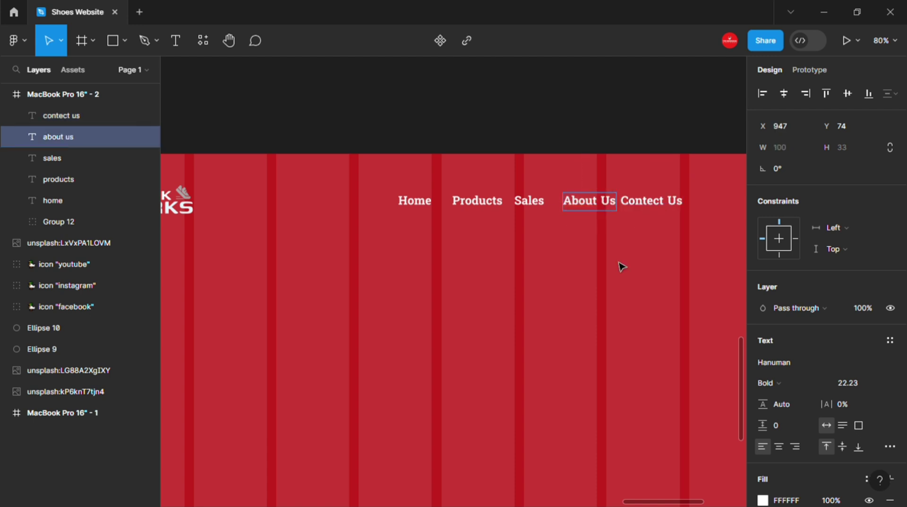
pyautogui.scroll(-2, 621, 267)
pyautogui.scroll(-1, 604, 247)
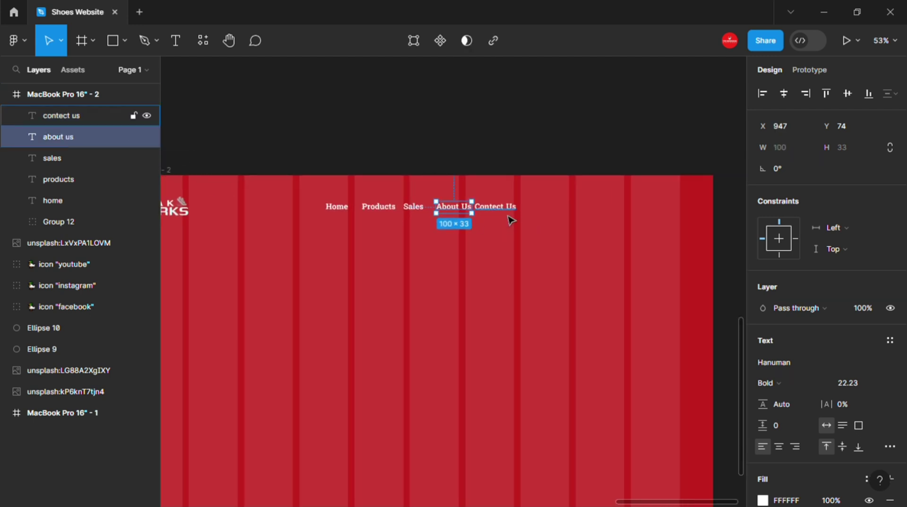
# Set all five nav labels to font size 24.
pyautogui.keyDown('shift'); pyautogui.click(495, 206); pyautogui.keyUp('shift')
pyautogui.keyDown('shift'); pyautogui.click(413, 207); pyautogui.keyUp('shift')
pyautogui.keyDown('shift'); pyautogui.click(379, 206); pyautogui.keyUp('shift')
pyautogui.keyDown('shift'); pyautogui.click(337, 206); pyautogui.keyUp('shift')
pyautogui.click(874, 416)
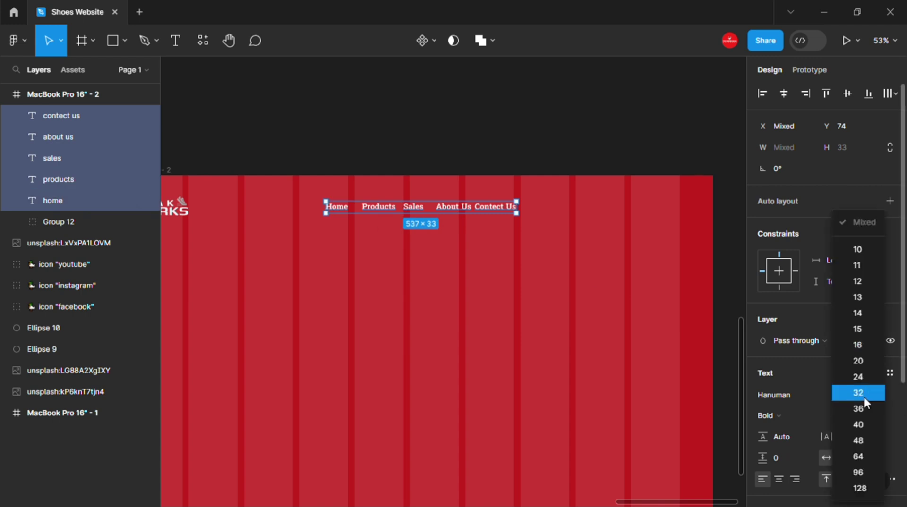
pyautogui.click(857, 377)
pyautogui.click(551, 232)
# Distribute the five nav labels with even horizontal spacing.
pyautogui.click(502, 208)
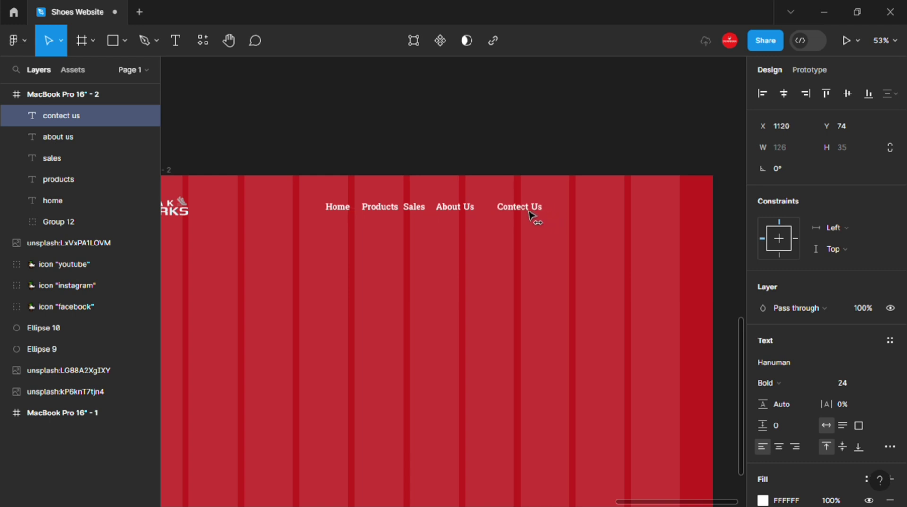
pyautogui.keyDown('shift'); pyautogui.click(337, 210); pyautogui.keyUp('shift')
pyautogui.keyDown('shift'); pyautogui.click(379, 210); pyautogui.keyUp('shift')
pyautogui.keyDown('shift'); pyautogui.click(414, 210); pyautogui.keyUp('shift')
pyautogui.keyDown('shift'); pyautogui.click(455, 210); pyautogui.keyUp('shift')
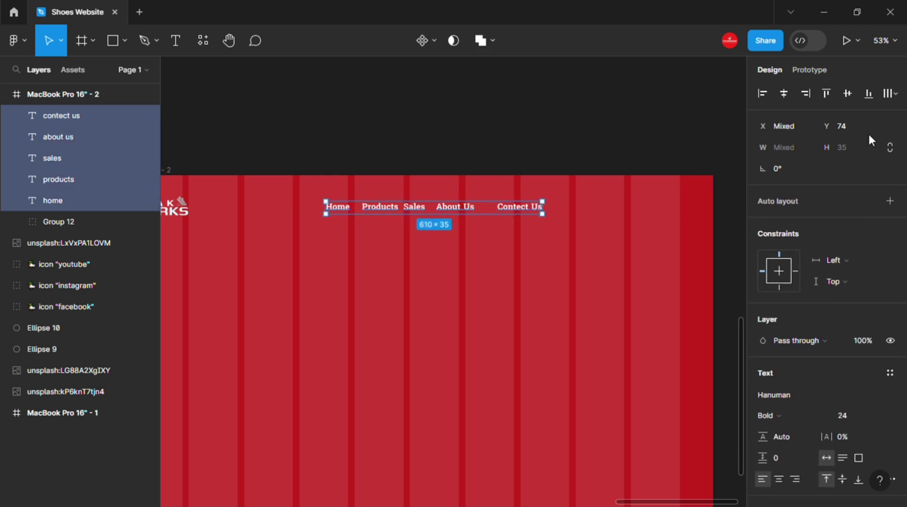
pyautogui.click(890, 93)
pyautogui.click(744, 152)
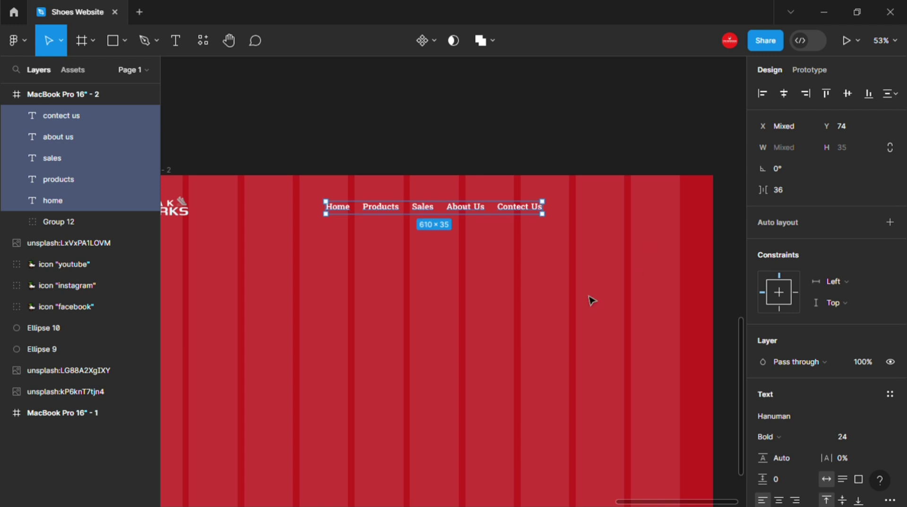
pyautogui.hscroll(-1, 613, 301)
pyautogui.scroll(-2, 614, 301)
pyautogui.scroll(3, 396, 238)
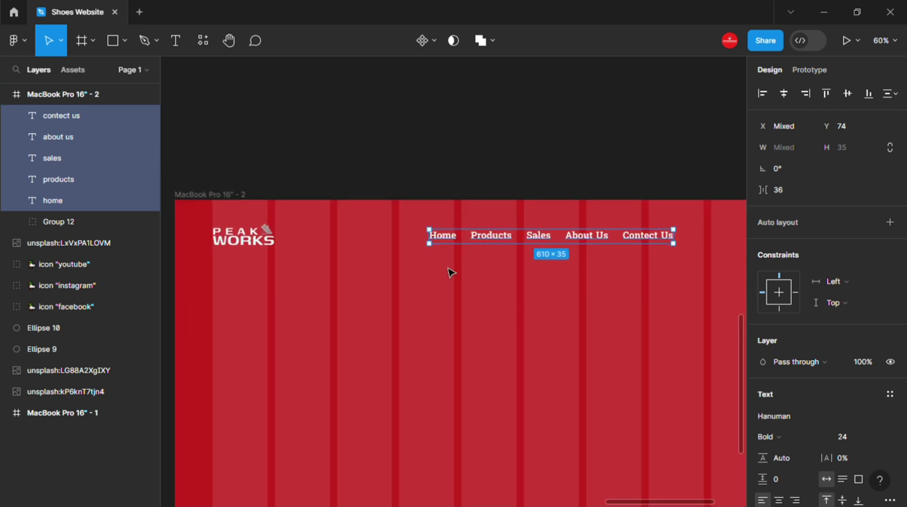
pyautogui.click(451, 273)
# Widen and even out the gaps between the five nav labels.
pyautogui.click(427, 236)
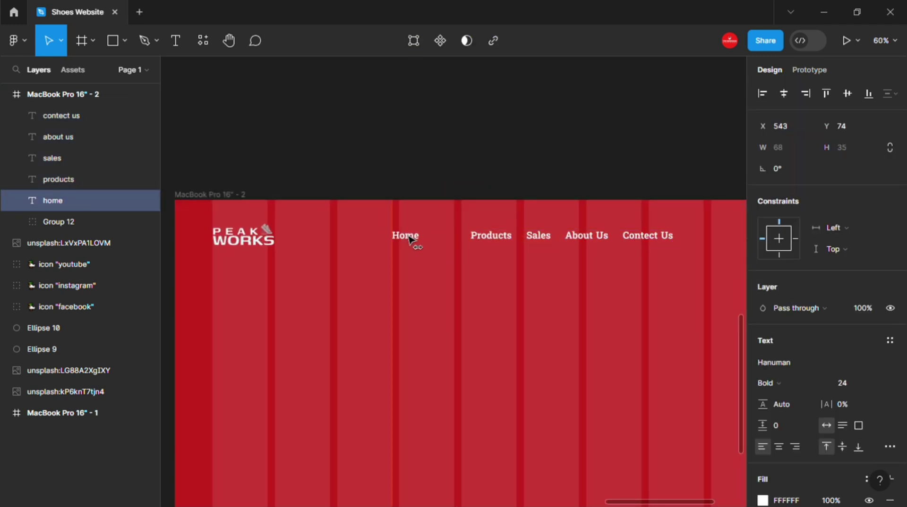
pyautogui.moveTo(392, 222); pyautogui.dragTo(680, 248)
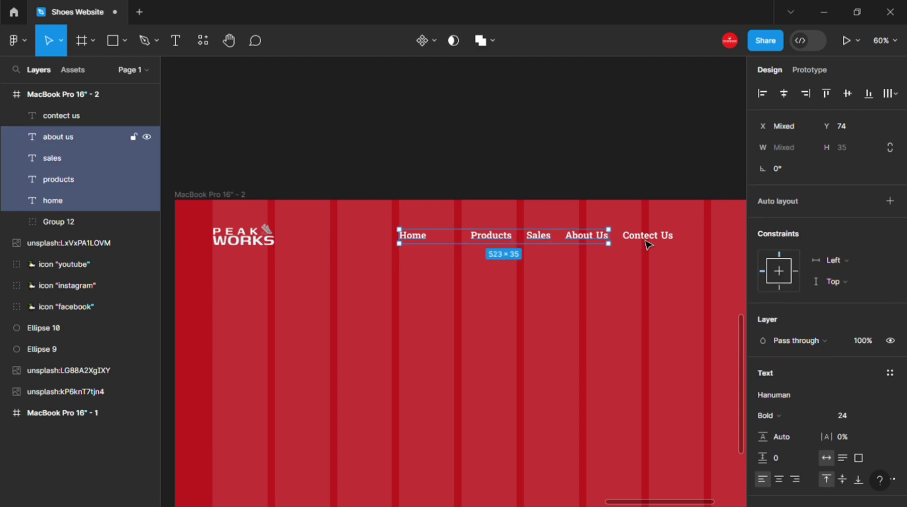
pyautogui.click(890, 93)
pyautogui.click(774, 152)
pyautogui.click(443, 280)
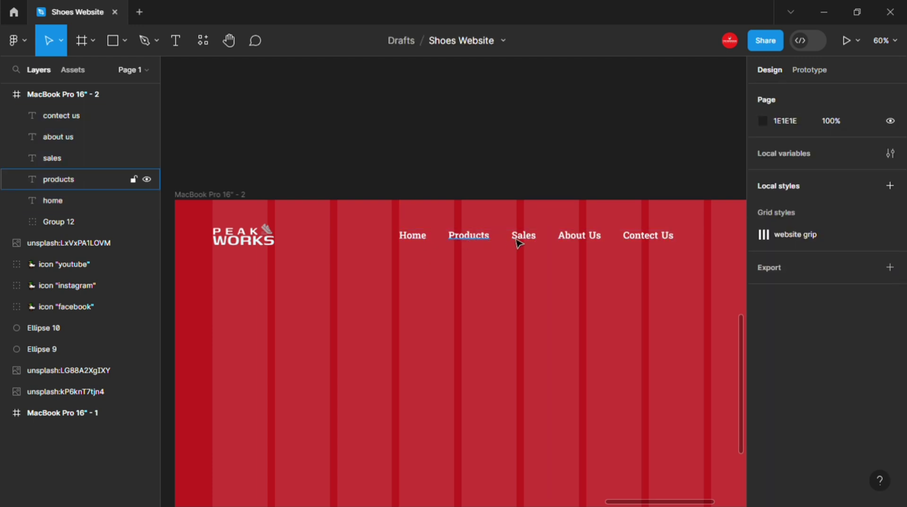
# Set Products, Sales, About Us and Contect Us to 70% opacity.
pyautogui.moveTo(442, 250); pyautogui.dragTo(680, 248)
pyautogui.click(869, 362)
pyautogui.write('70')
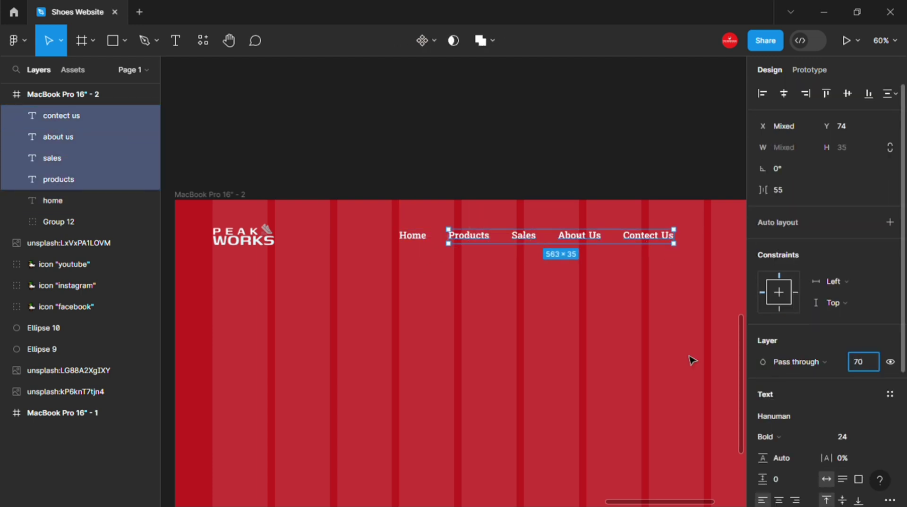
pyautogui.click(661, 361)
pyautogui.click(424, 237)
# Draw a small circle left of Home, centre it vertically, and group them.
pyautogui.scroll(3, 417, 270)
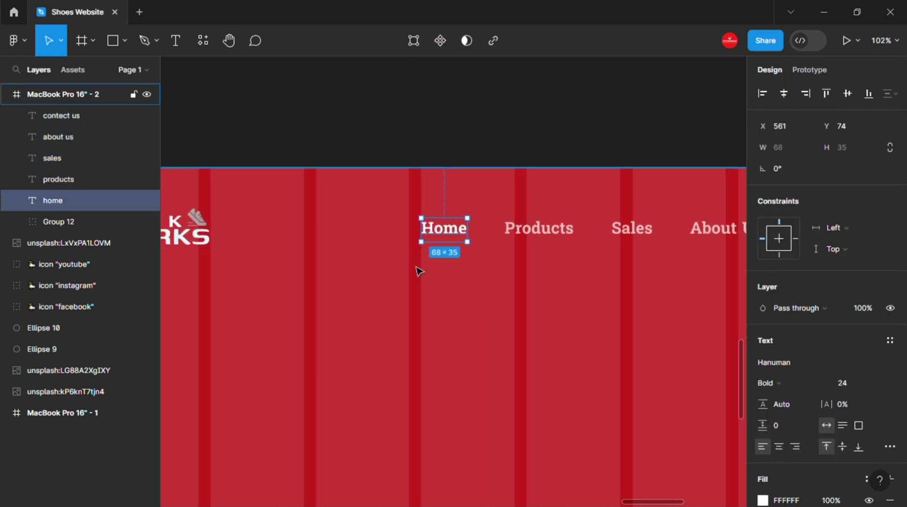
pyautogui.scroll(3, 444, 289)
pyautogui.press('o')
pyautogui.scroll(1, 421, 247)
pyautogui.scroll(3, 425, 236)
pyautogui.moveTo(416, 209)
pyautogui.mouseDown()
pyautogui.moveTo(429, 220)
pyautogui.moveTo(419, 205)
pyautogui.mouseUp()
pyautogui.scroll(1, 427, 226)
pyautogui.press('Delete')
pyautogui.press('o')
pyautogui.keyDown('shift'); pyautogui.click(451, 211); pyautogui.keyUp('shift')
pyautogui.click(846, 93)
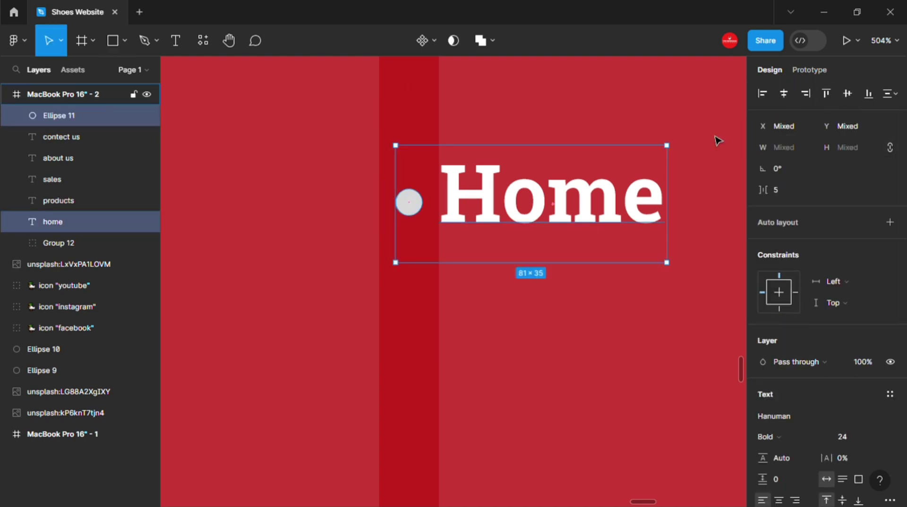
pyautogui.hotkey('ctrl', 'g')
# Try several colours for the dot, settling briefly on orange DA9000.
pyautogui.scroll(-3, 793, 425)
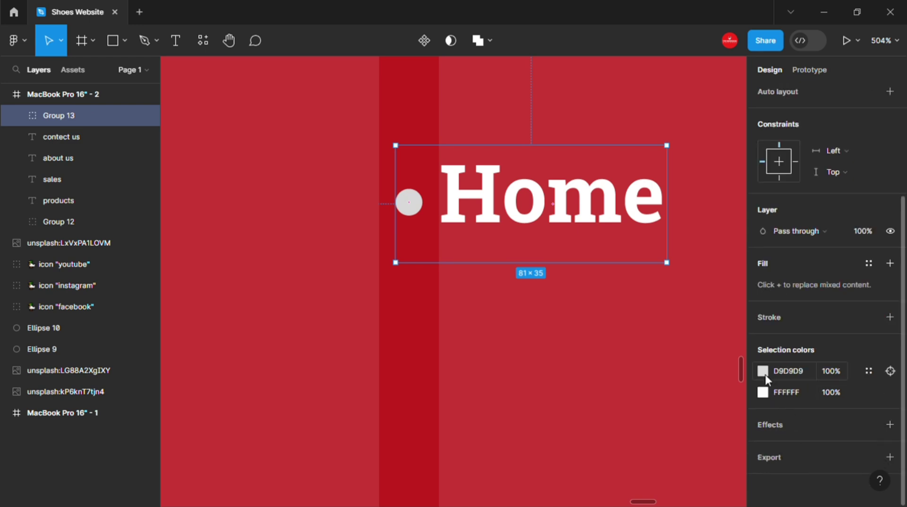
pyautogui.click(763, 371)
pyautogui.click(635, 435)
pyautogui.click(731, 435)
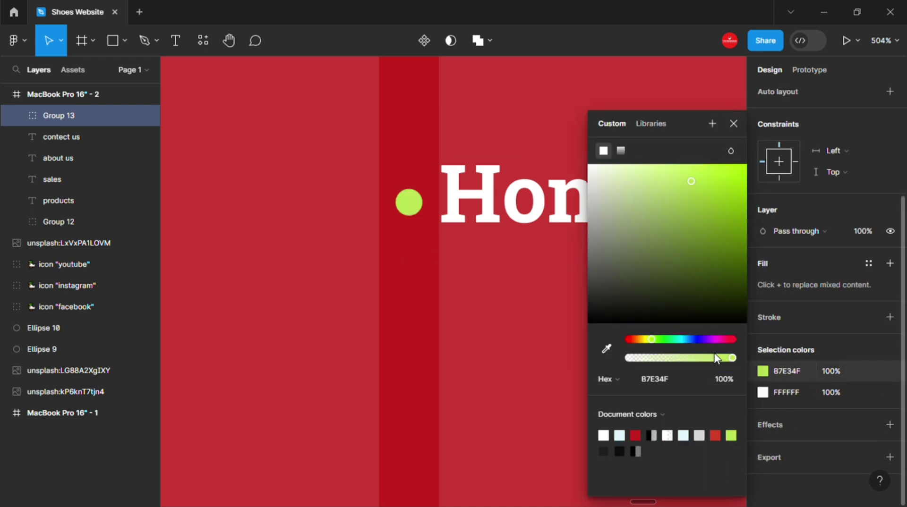
pyautogui.click(641, 338)
pyautogui.moveTo(691, 182); pyautogui.dragTo(760, 188)
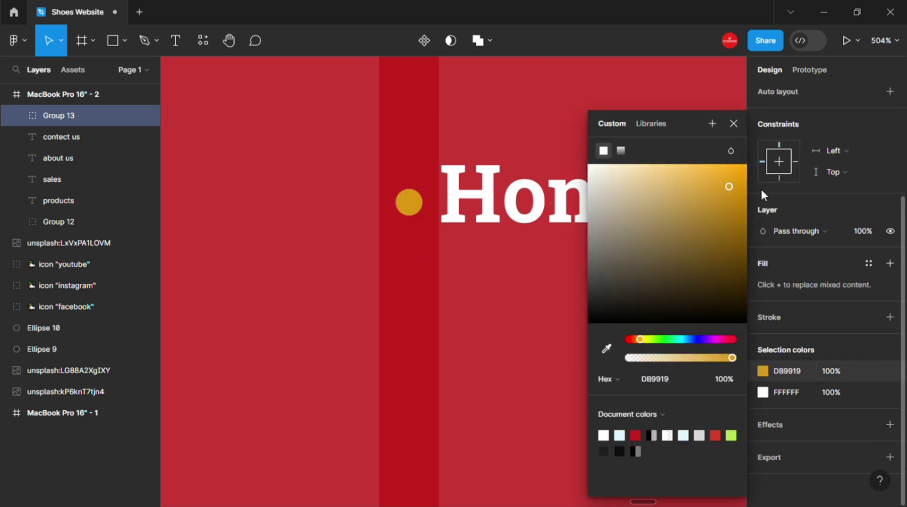
pyautogui.click(733, 124)
# Change the dot's colour to white FFFFFF.
pyautogui.scroll(-2, 510, 304)
pyautogui.scroll(-1, 510, 304)
pyautogui.click(763, 371)
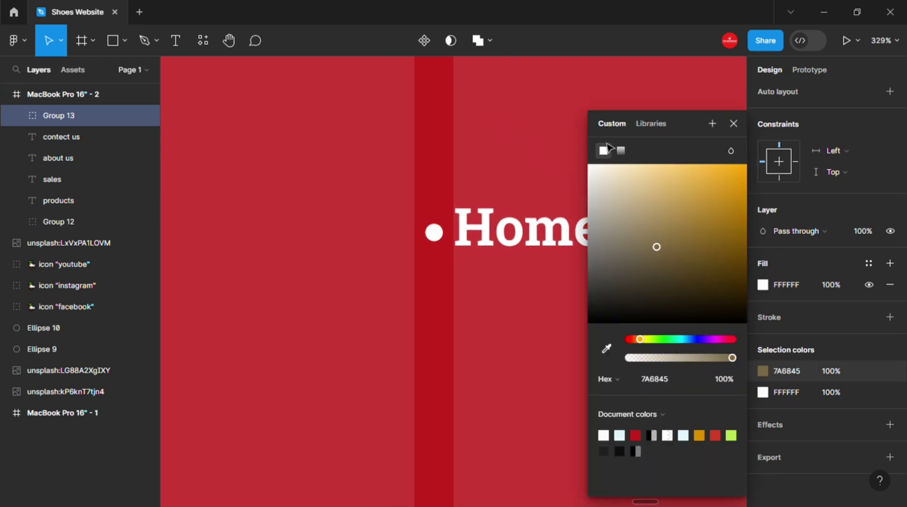
pyautogui.moveTo(602, 202); pyautogui.dragTo(587, 164)
pyautogui.press('Escape')
pyautogui.scroll(-3, 490, 367)
pyautogui.press('Escape')
pyautogui.scroll(-2, 520, 400)
pyautogui.scroll(-6, 632, 412)
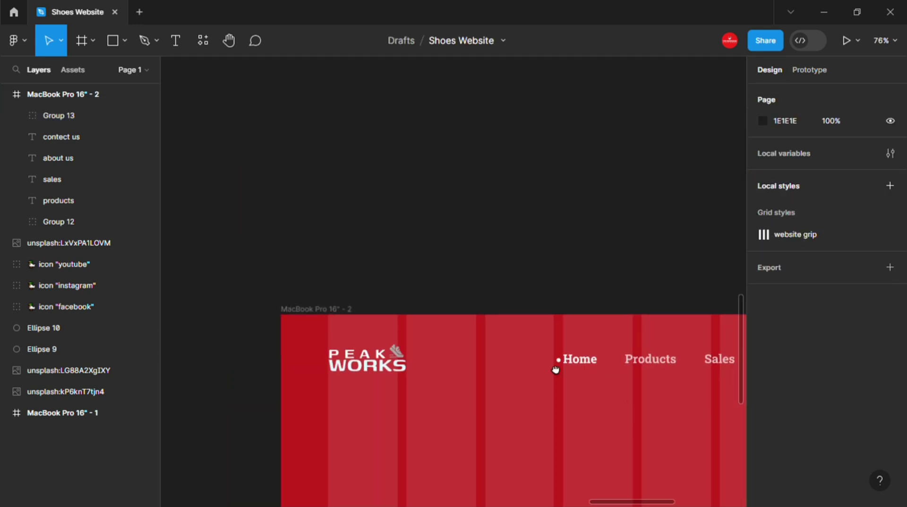
pyautogui.scroll(-3, 554, 370)
# Group the five nav links together into one group.
pyautogui.click(464, 310)
pyautogui.keyDown('shift'); pyautogui.click(513, 309); pyautogui.keyUp('shift')
pyautogui.keyDown('shift'); pyautogui.click(561, 310); pyautogui.keyUp('shift')
pyautogui.keyDown('shift'); pyautogui.click(609, 309); pyautogui.keyUp('shift')
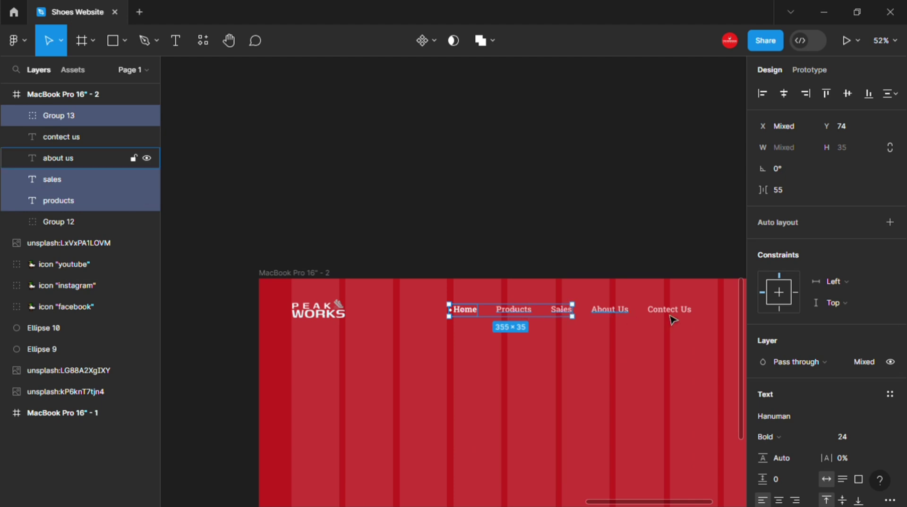
pyautogui.keyDown('shift'); pyautogui.click(669, 310); pyautogui.keyUp('shift')
pyautogui.hotkey('ctrl', 'g')
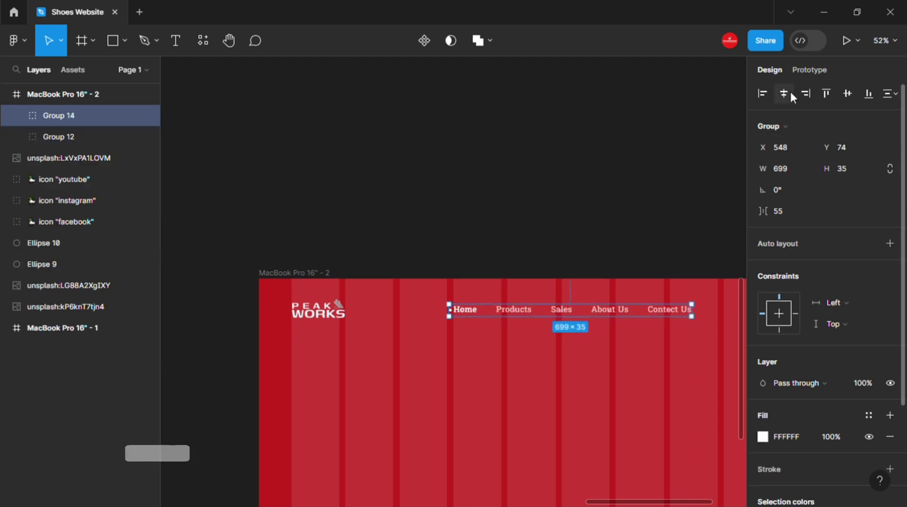
# Select the cart and search icons in the first frame.
pyautogui.scroll(-2, 504, 202)
pyautogui.scroll(-2, 419, 380)
pyautogui.scroll(-2, 419, 381)
pyautogui.scroll(-2, 435, 208)
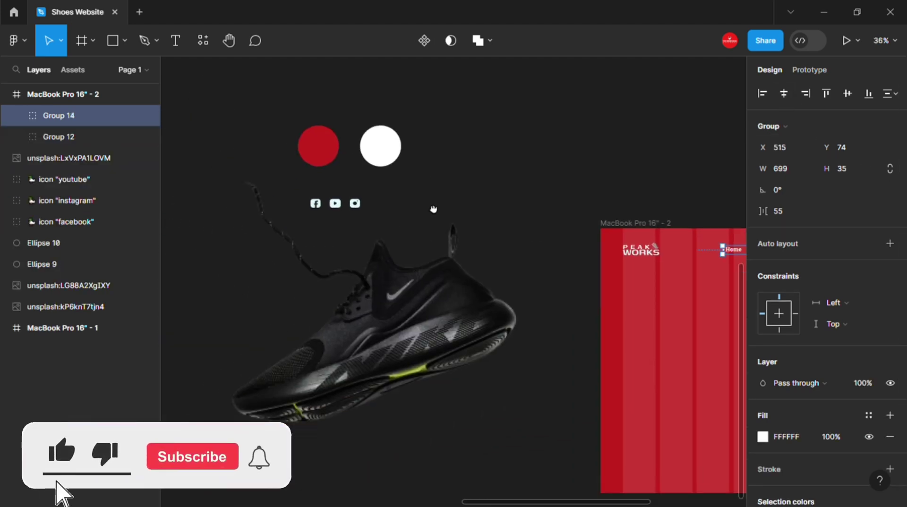
pyautogui.scroll(-3, 394, 281)
pyautogui.scroll(2, 340, 286)
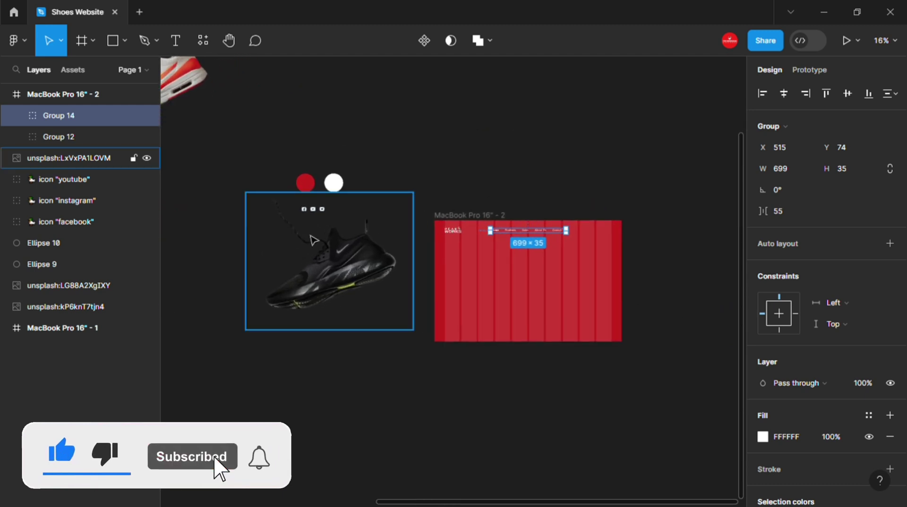
pyautogui.scroll(3, 316, 244)
pyautogui.click(346, 296)
pyautogui.scroll(-1, 352, 326)
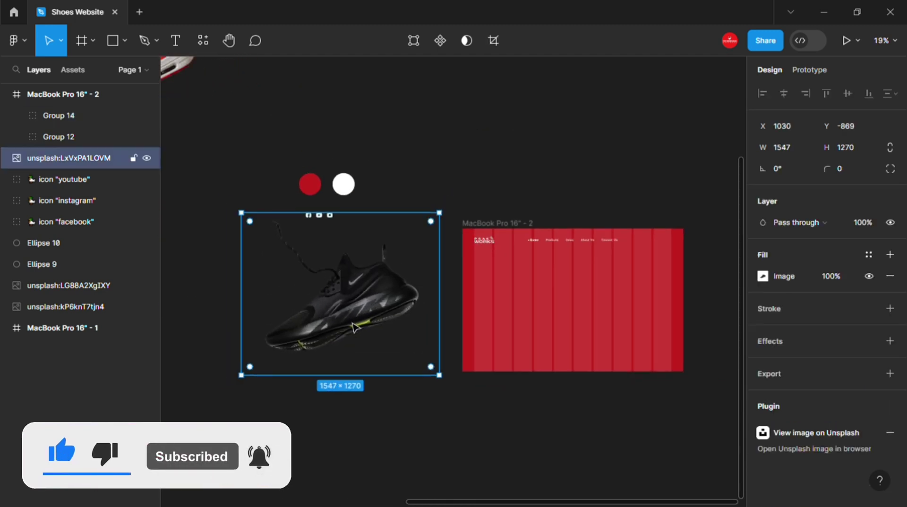
pyautogui.hscroll(-5, 496, 314)
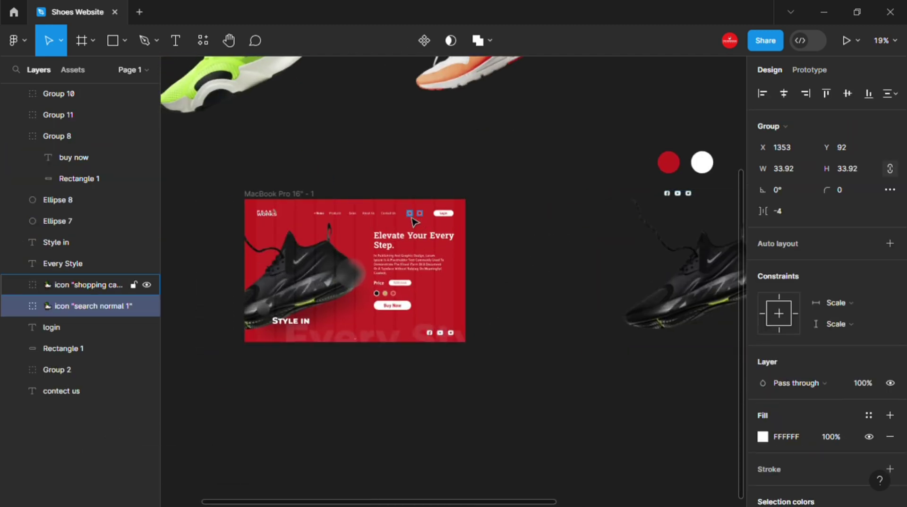
pyautogui.moveTo(403, 208); pyautogui.dragTo(415, 223)
# Place the cart and search icons in frame 2's nav bar at Y 74, right of Contect Us.
pyautogui.hscroll(5, 415, 223)
pyautogui.click(496, 284)
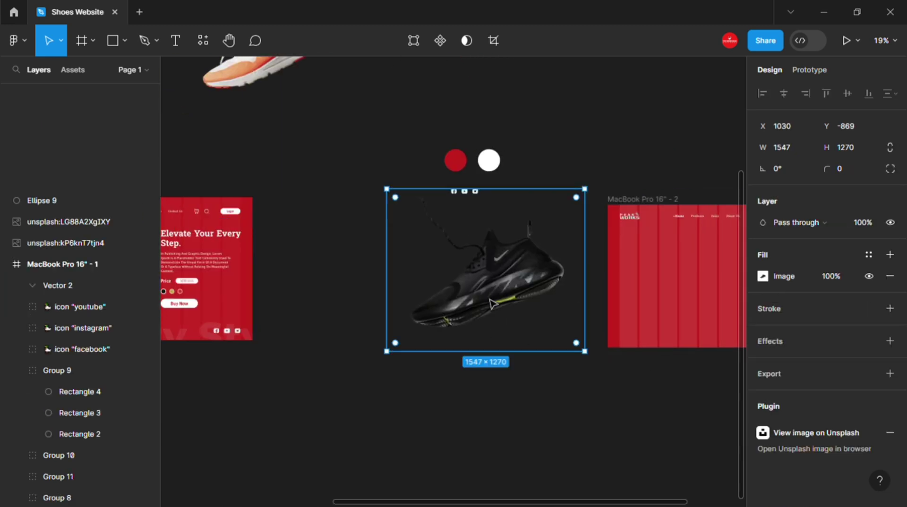
pyautogui.hscroll(3, 524, 274)
pyautogui.click(501, 204)
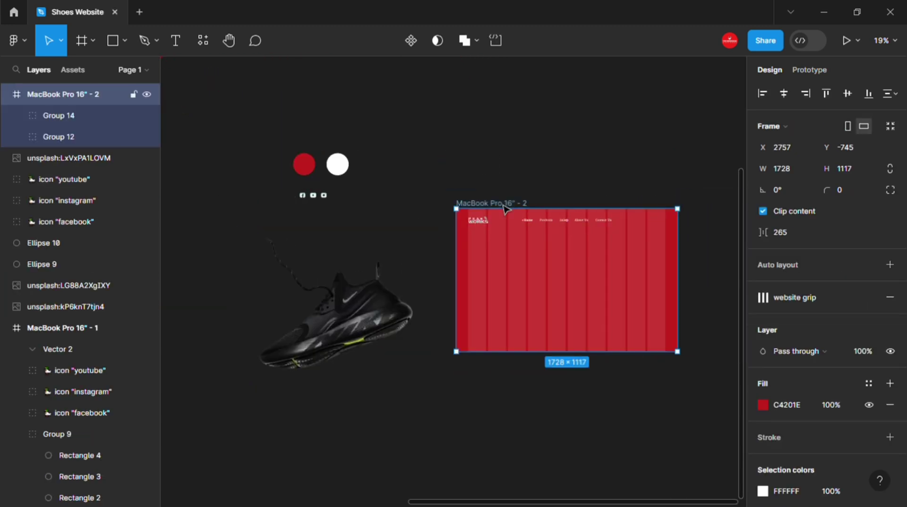
pyautogui.scroll(4, 494, 201)
pyautogui.hscroll(5, 318, 168)
pyautogui.scroll(5, 451, 232)
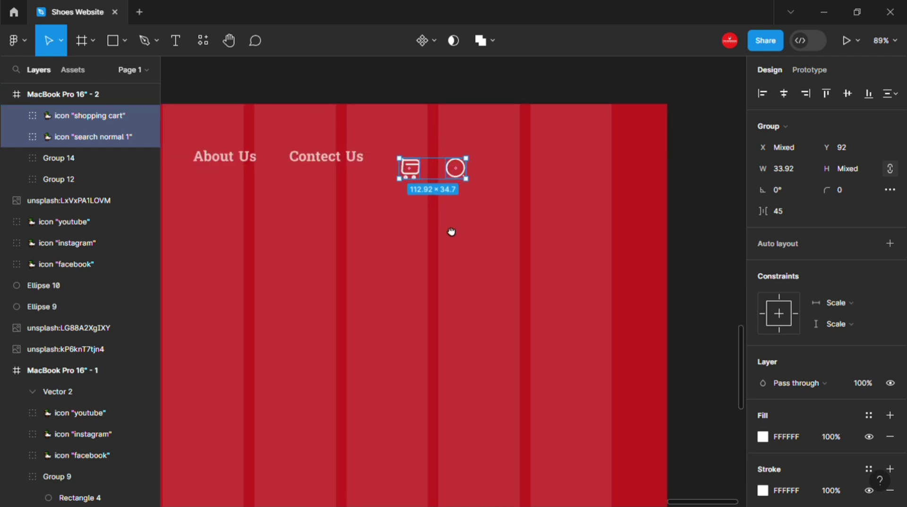
pyautogui.moveTo(451, 207); pyautogui.dragTo(480, 196)
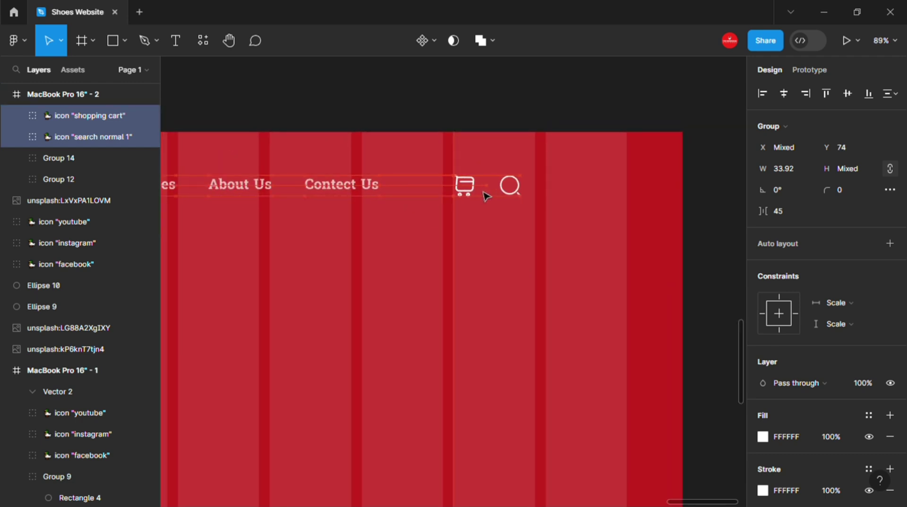
# Draw a white pill rectangle with corner radius 100 right of the search icon.
pyautogui.press('r')
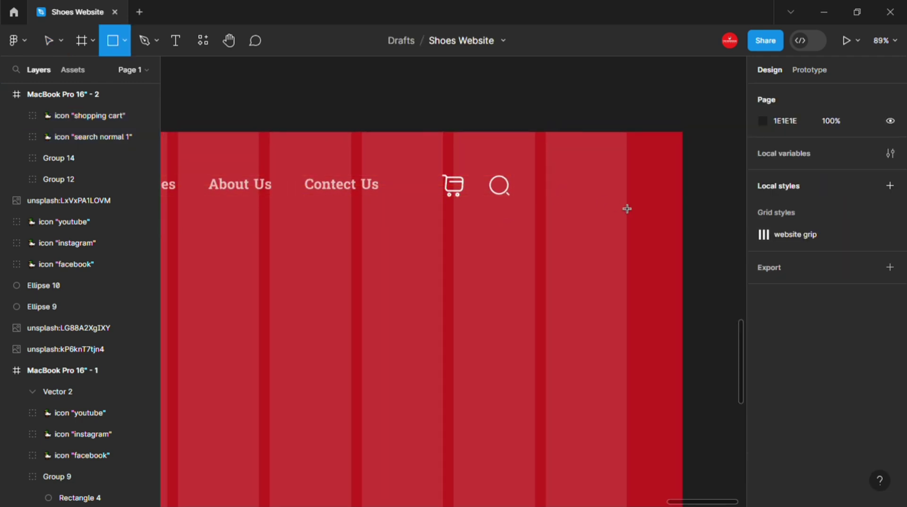
pyautogui.moveTo(545, 177); pyautogui.dragTo(627, 205)
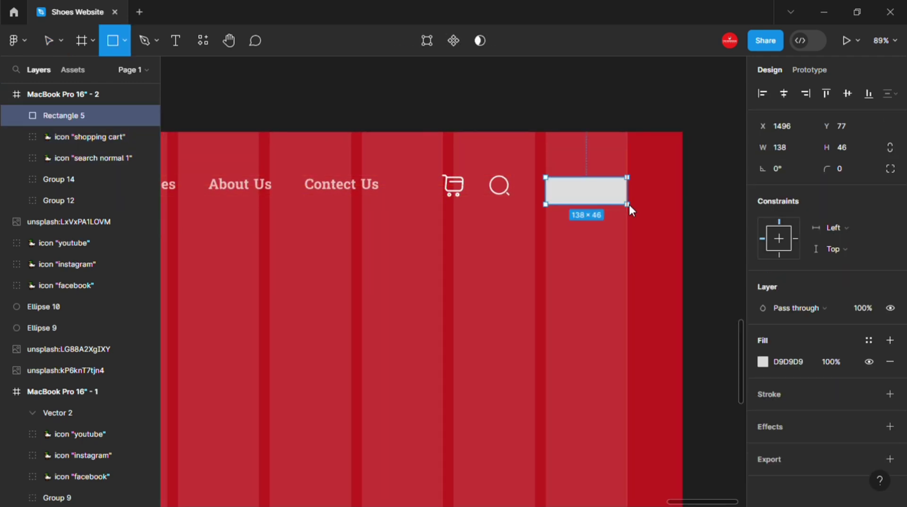
pyautogui.keyDown('shift'); pyautogui.click(504, 198); pyautogui.keyUp('shift')
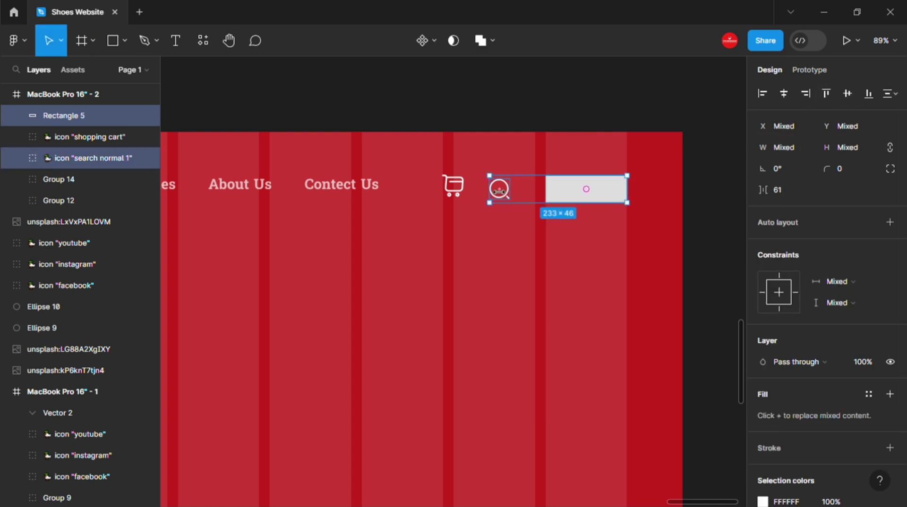
pyautogui.keyDown('shift'); pyautogui.click(453, 187); pyautogui.keyUp('shift')
pyautogui.click(654, 170)
pyautogui.click(586, 189)
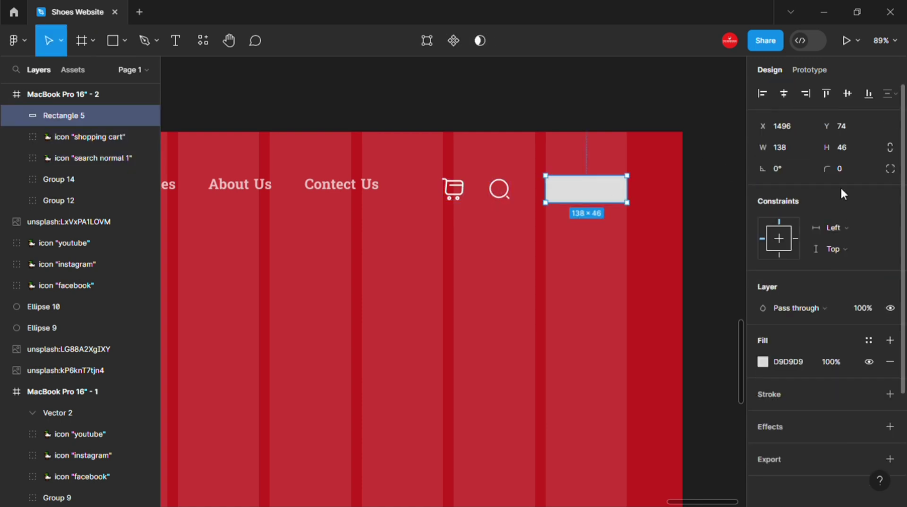
pyautogui.write('100')
pyautogui.click(653, 202)
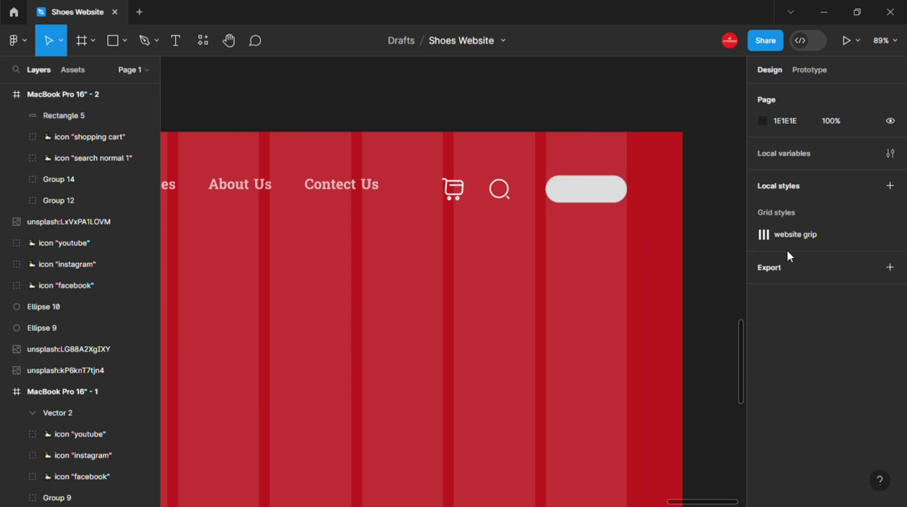
pyautogui.click(593, 202)
pyautogui.click(763, 362)
pyautogui.moveTo(650, 211); pyautogui.dragTo(550, 137)
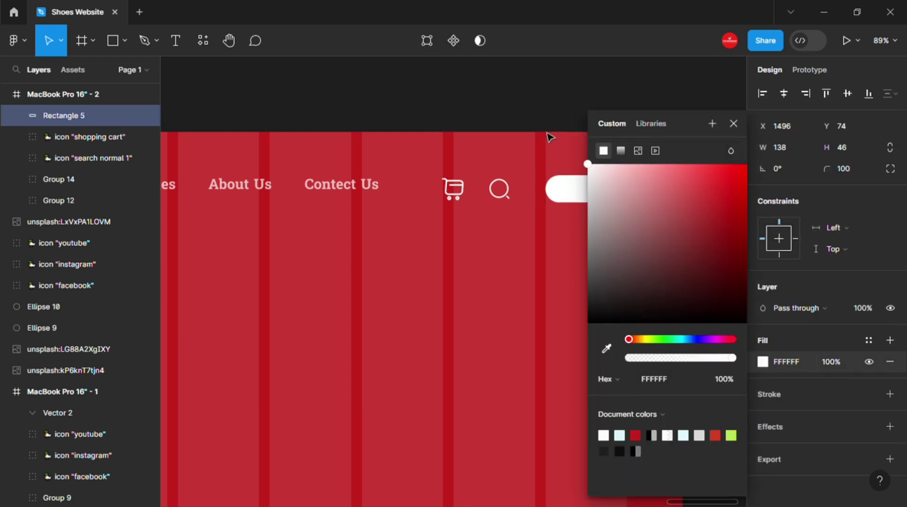
pyautogui.click(733, 123)
# Add a Login text label in Hanuman Bold.
pyautogui.press('t')
pyautogui.click(579, 292)
pyautogui.write('Login')
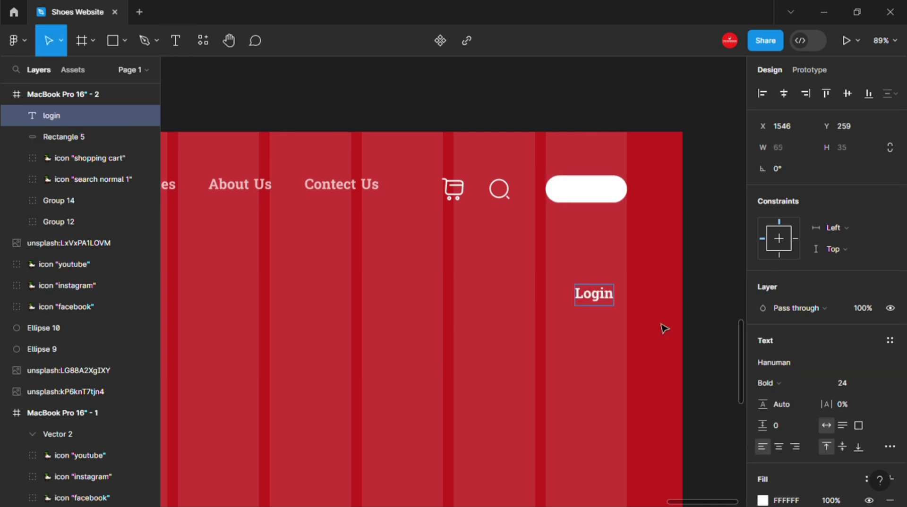
pyautogui.click(774, 362)
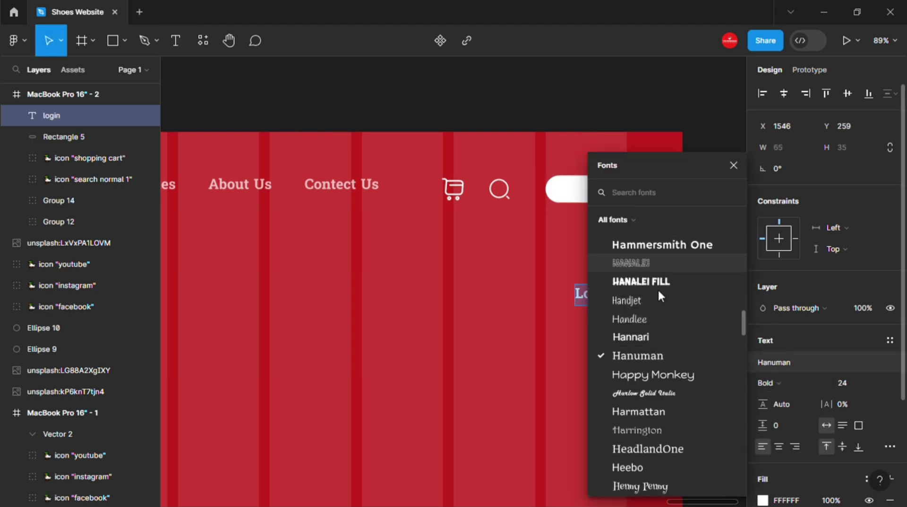
pyautogui.click(643, 356)
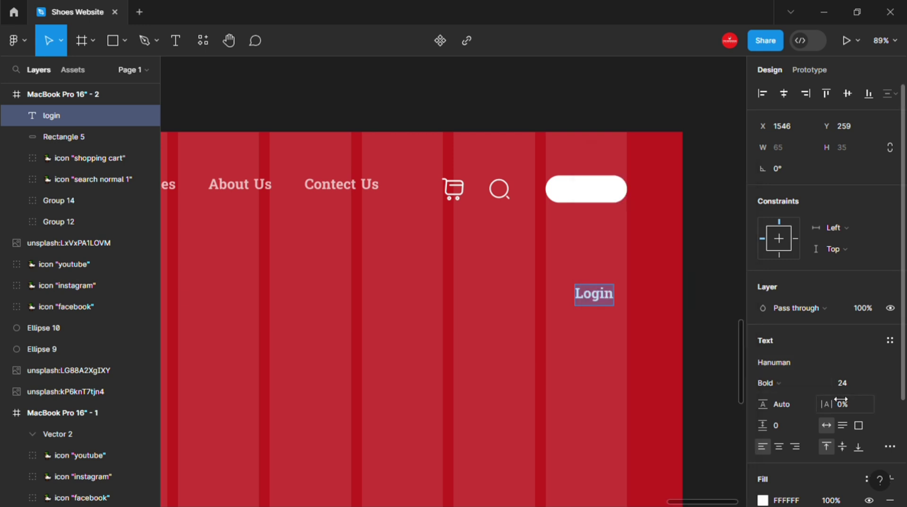
pyautogui.click(800, 384)
pyautogui.click(796, 383)
pyautogui.press('Escape')
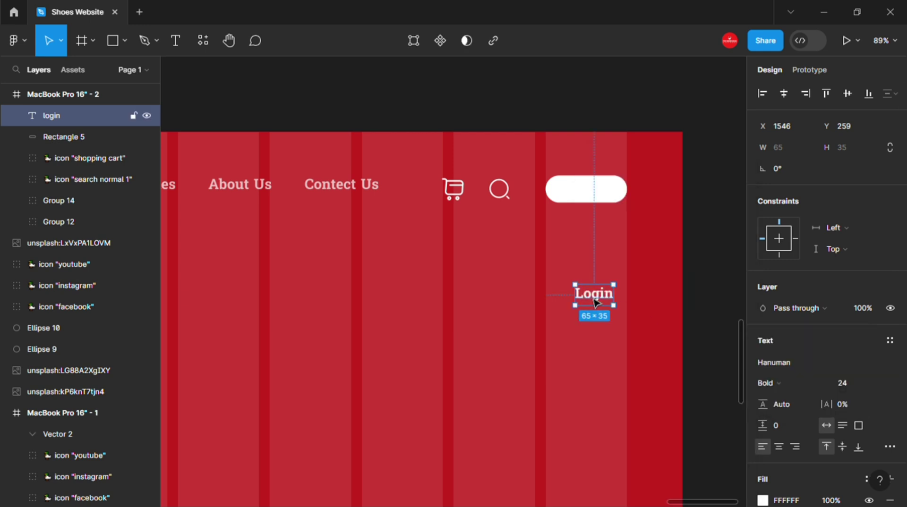
# Move Login into the pill, colour it #C4201E, and centre it vertically.
pyautogui.moveTo(585, 302); pyautogui.dragTo(585, 222)
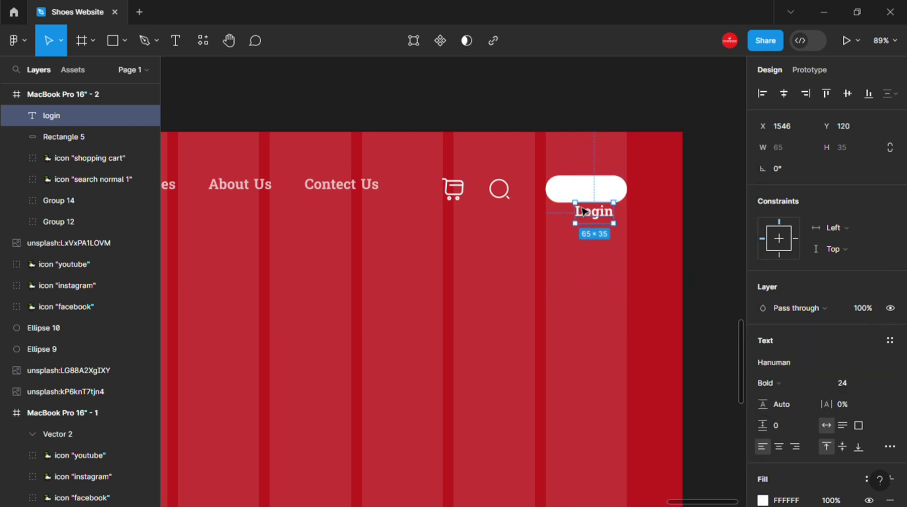
pyautogui.press('i')
pyautogui.moveTo(588, 222); pyautogui.dragTo(586, 202)
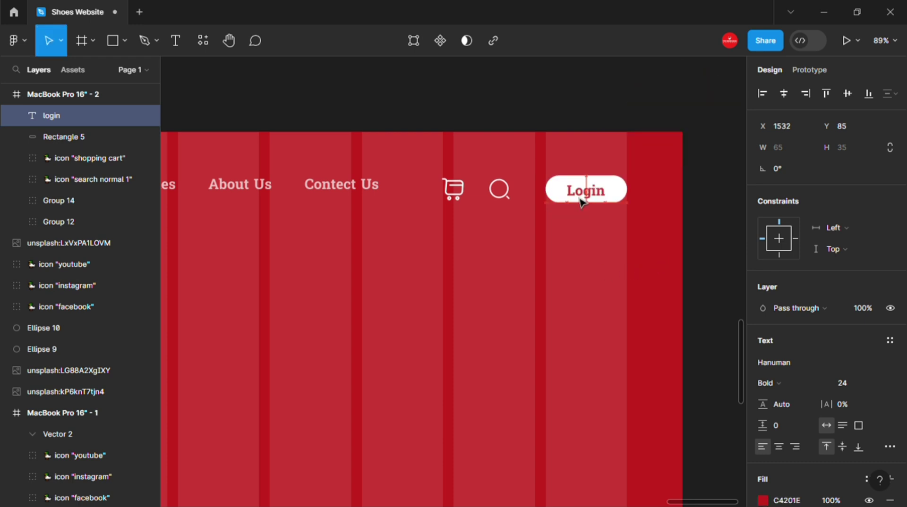
pyautogui.keyDown('shift'); pyautogui.click(614, 196); pyautogui.keyUp('shift')
pyautogui.click(846, 93)
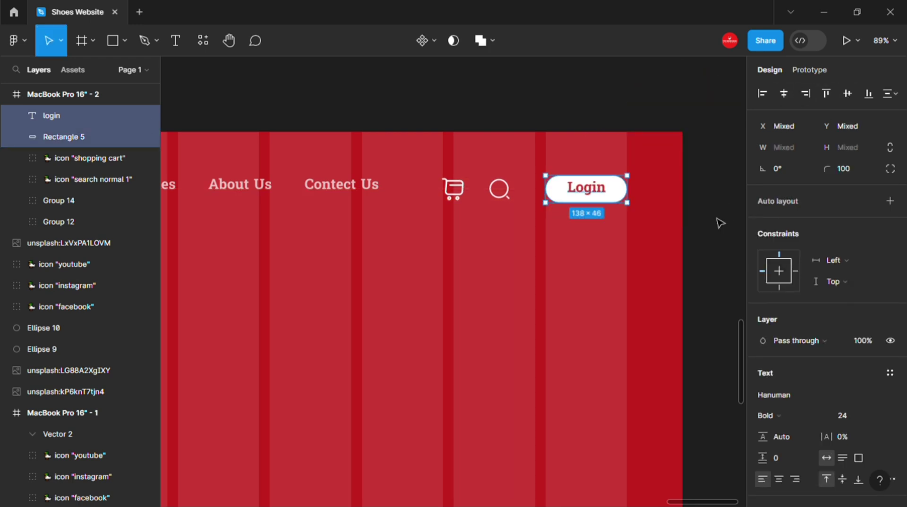
pyautogui.scroll(5, 619, 214)
# Trim the Login text box to its letters and centre it vertically in the pill.
pyautogui.scroll(1, 547, 182)
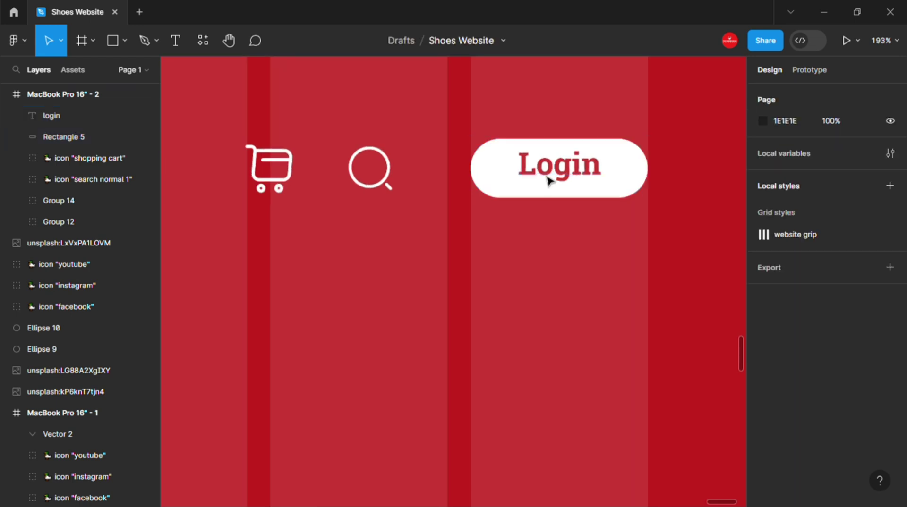
pyautogui.click(547, 182)
pyautogui.moveTo(560, 190); pyautogui.dragTo(560, 185)
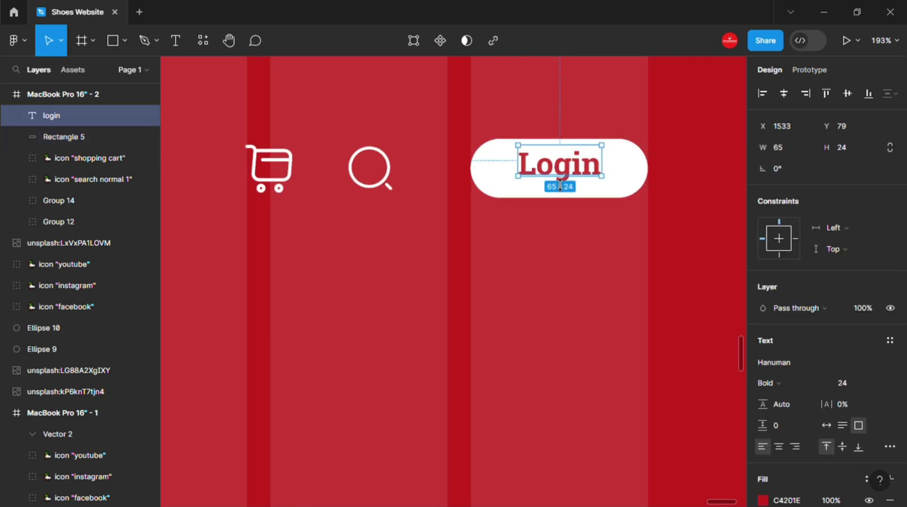
pyautogui.keyDown('shift'); pyautogui.click(637, 173); pyautogui.keyUp('shift')
pyautogui.hotkey('alt', 'v')
pyautogui.press('Escape')
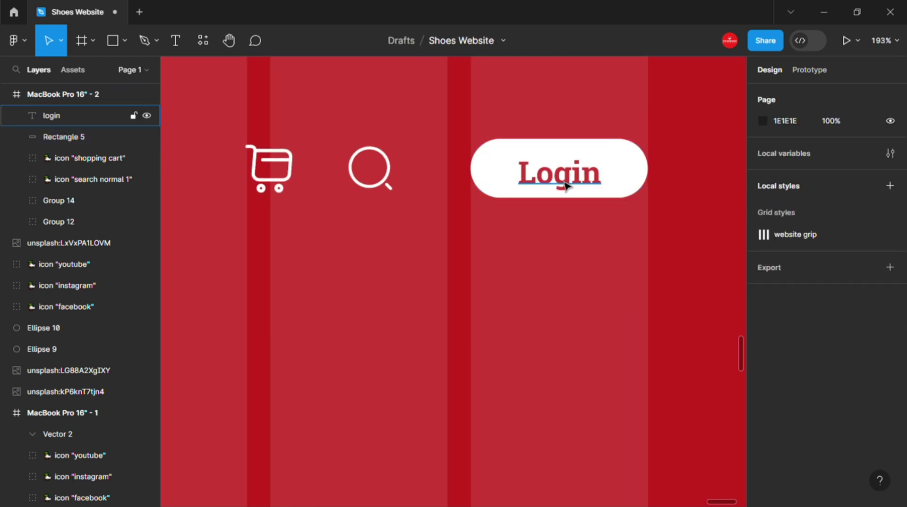
pyautogui.click(569, 191)
pyautogui.moveTo(572, 178); pyautogui.dragTo(571, 180)
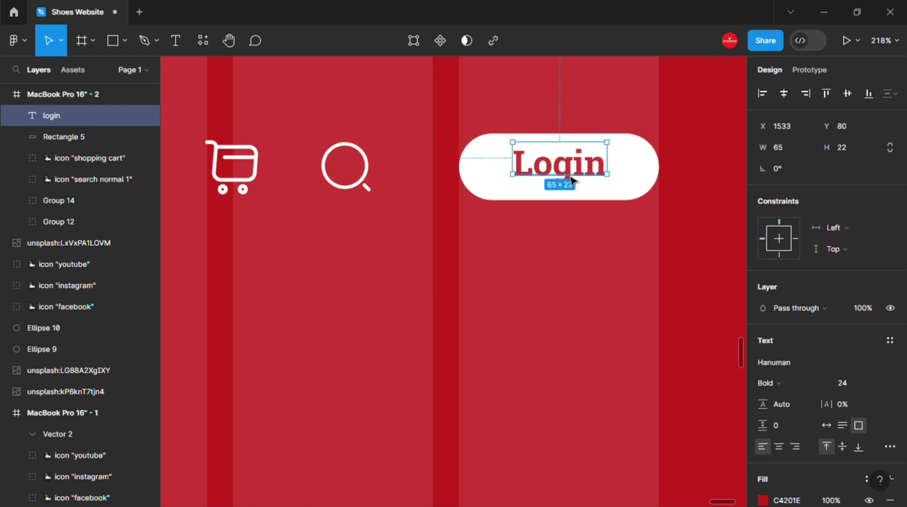
pyautogui.click(633, 269)
# Group the Login text with its white pill as Group 15.
pyautogui.keyDown('ctrl'); pyautogui.scroll(-5, 621, 274); pyautogui.keyUp('ctrl')
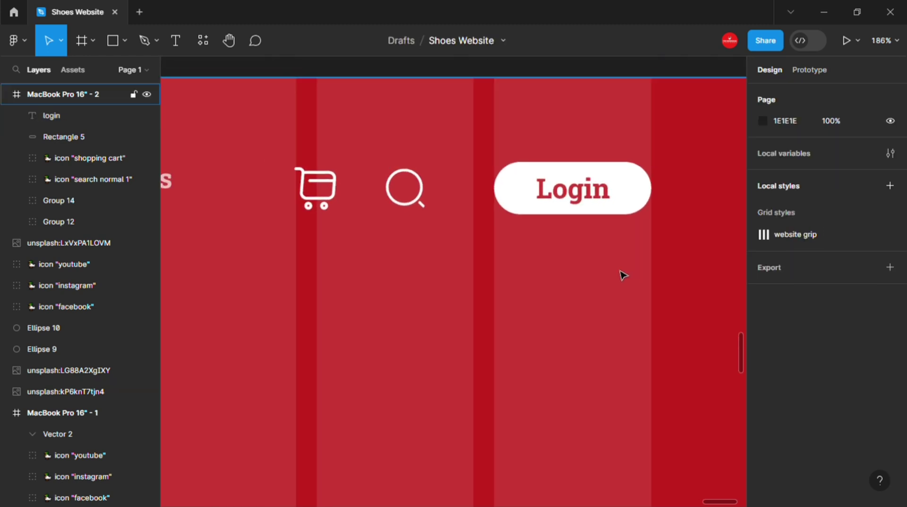
pyautogui.moveTo(596, 237); pyautogui.dragTo(567, 222)
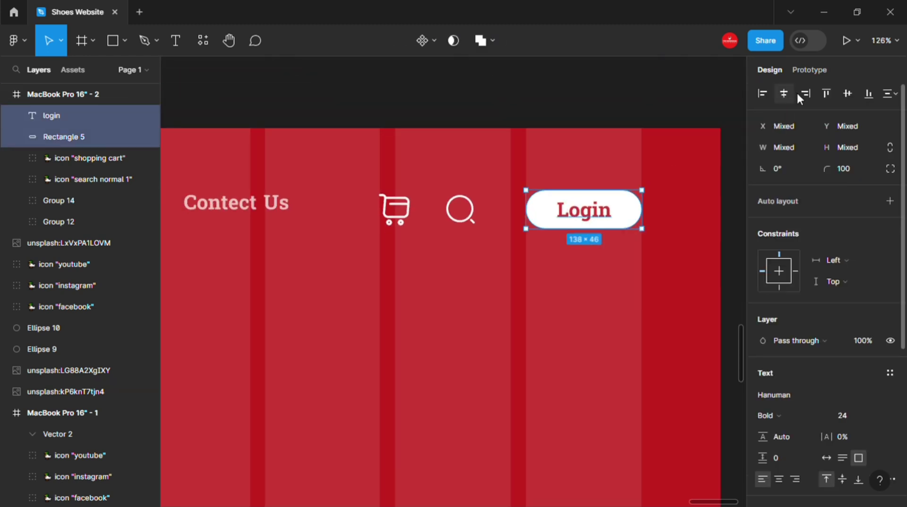
pyautogui.keyDown('ctrl'); pyautogui.scroll(-2, 682, 274); pyautogui.keyUp('ctrl')
pyautogui.click(613, 229)
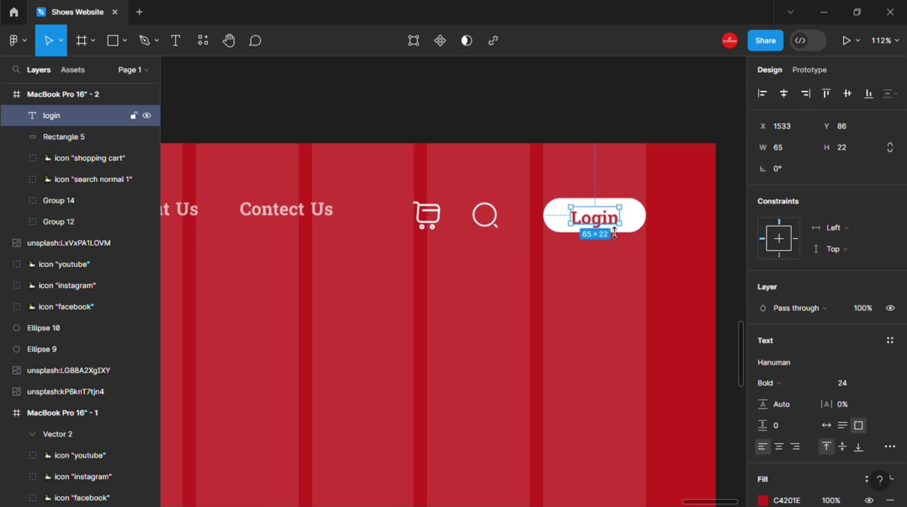
pyautogui.keyDown('shift'); pyautogui.click(630, 228); pyautogui.keyUp('shift')
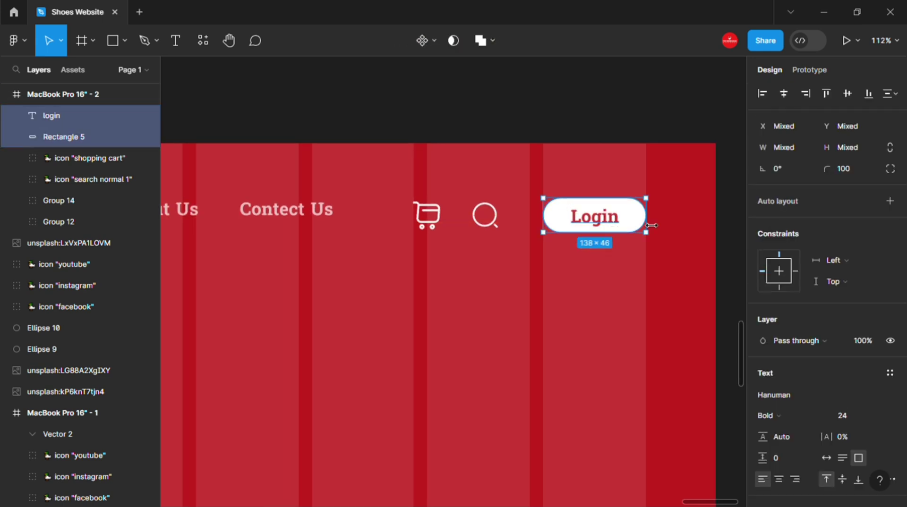
pyautogui.hotkey('ctrl', 'g')
# Group the cart and search icons as Group 16.
pyautogui.click(492, 228)
pyautogui.keyDown('shift'); pyautogui.click(439, 228); pyautogui.keyUp('shift')
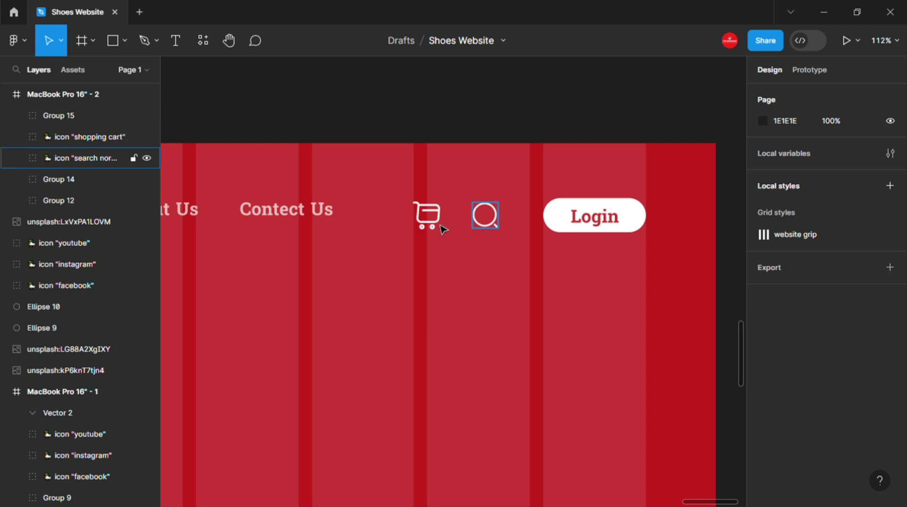
pyautogui.hotkey('ctrl', 'g')
# Select the nav links, icon and Login groups and check the distribute options without applying.
pyautogui.keyDown('ctrl'); pyautogui.scroll(-5, 510, 248); pyautogui.keyUp('ctrl')
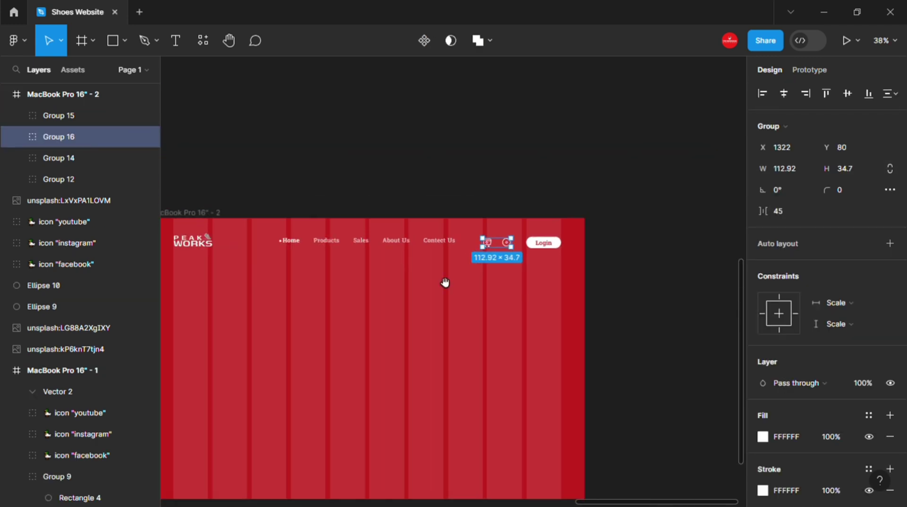
pyautogui.keyDown('shift'); pyautogui.click(59, 157); pyautogui.keyUp('shift')
pyautogui.keyDown('shift'); pyautogui.click(326, 250); pyautogui.keyUp('shift')
pyautogui.keyDown('shift'); pyautogui.click(652, 242); pyautogui.keyUp('shift')
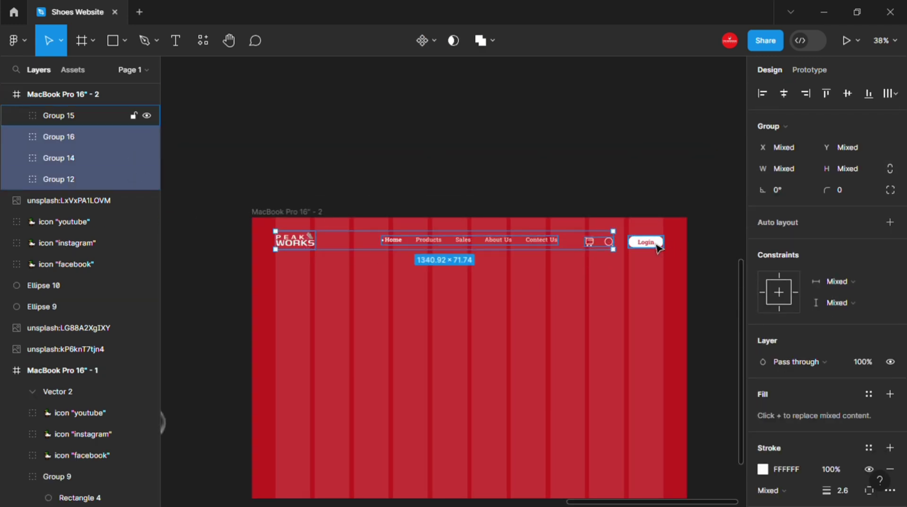
pyautogui.click(893, 93)
pyautogui.click(755, 127)
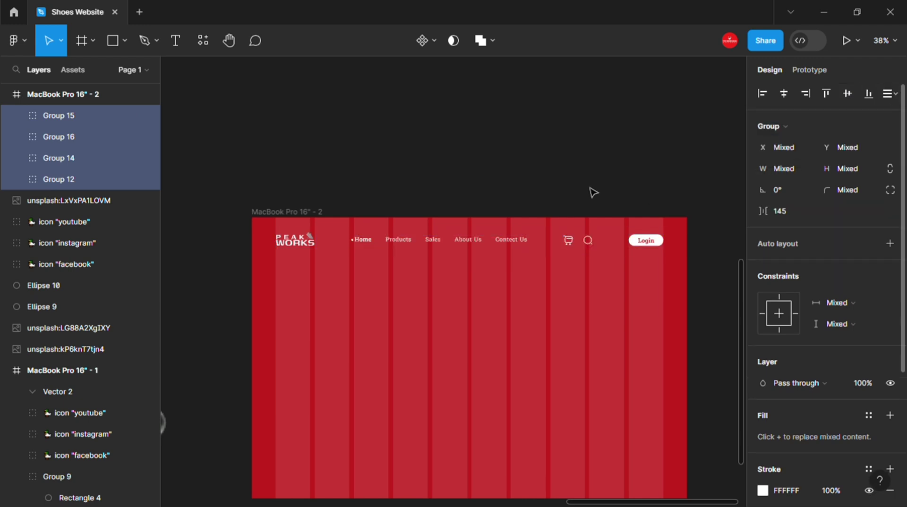
pyautogui.click(627, 186)
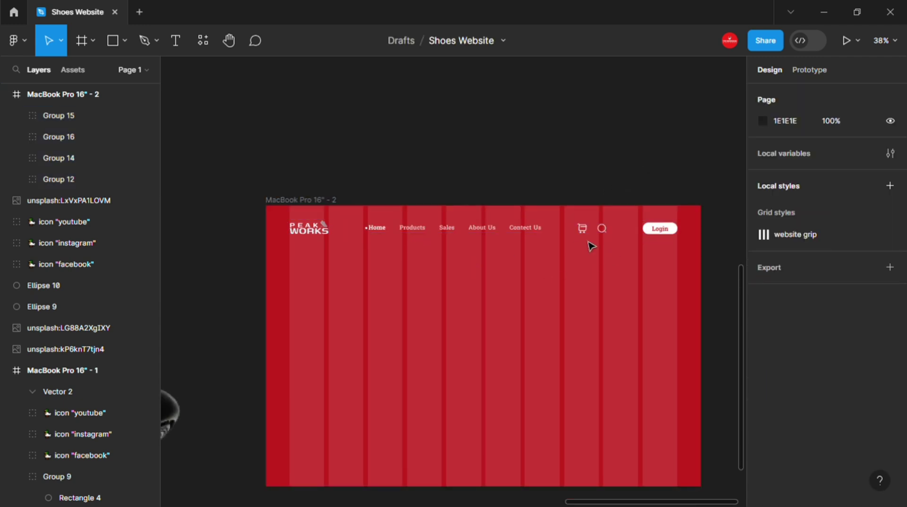
pyautogui.click(592, 228)
pyautogui.keyDown('shift'); pyautogui.click(524, 228); pyautogui.keyUp('shift')
pyautogui.keyDown('shift'); pyautogui.click(660, 229); pyautogui.keyUp('shift')
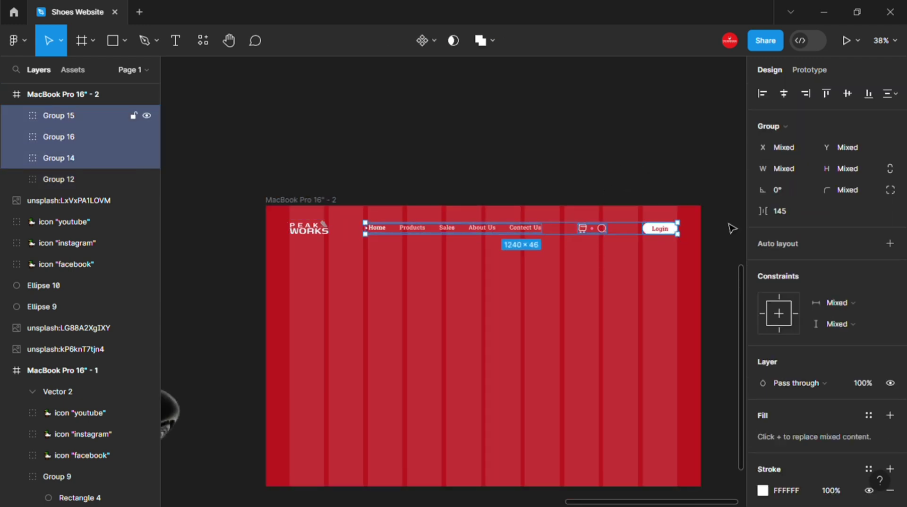
pyautogui.click(890, 93)
pyautogui.click(728, 157)
# Shift the icon group right, then distribute horizontal spacing across links, icons and Login.
pyautogui.keyDown('ctrl'); pyautogui.scroll(2, 548, 255); pyautogui.keyUp('ctrl')
pyautogui.click(621, 259)
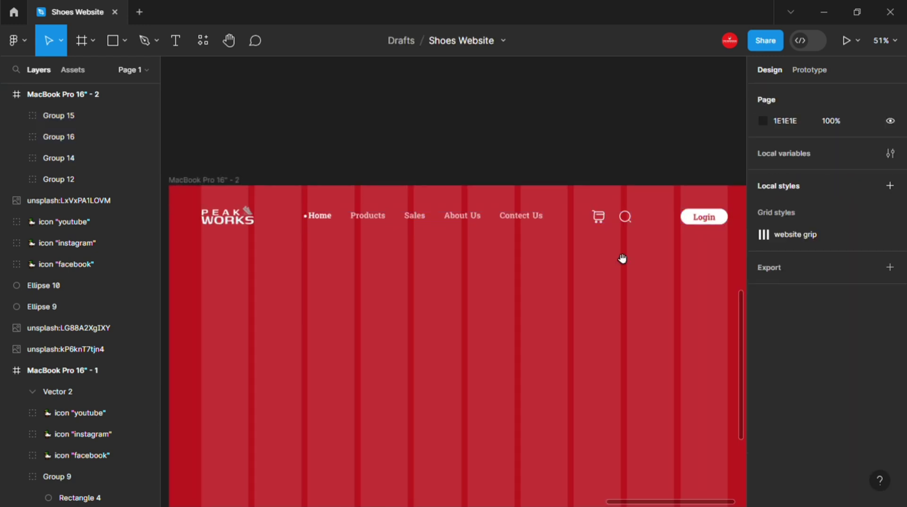
pyautogui.hscroll(1, 596, 246)
pyautogui.click(580, 232)
pyautogui.moveTo(580, 230); pyautogui.dragTo(596, 234)
pyautogui.keyDown('shift'); pyautogui.click(59, 158); pyautogui.keyUp('shift')
pyautogui.keyDown('shift'); pyautogui.click(58, 115); pyautogui.keyUp('shift')
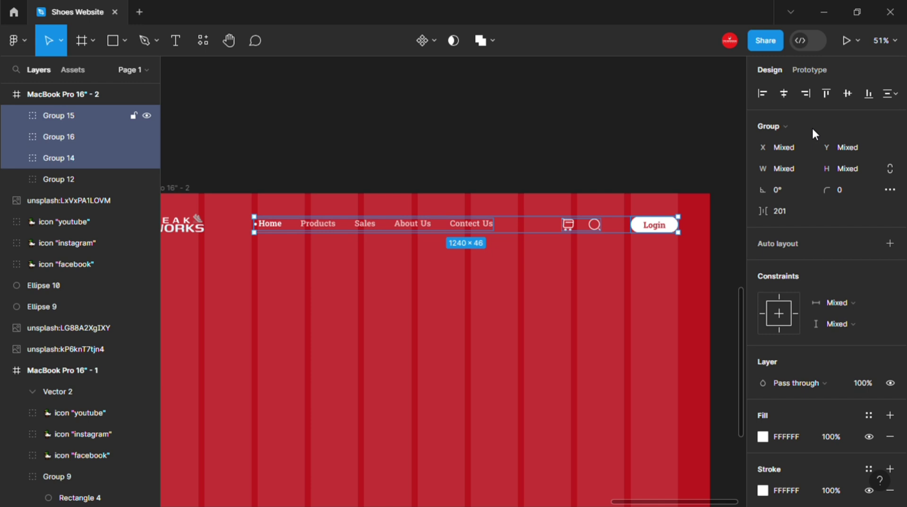
pyautogui.click(891, 93)
pyautogui.click(891, 93)
pyautogui.click(775, 152)
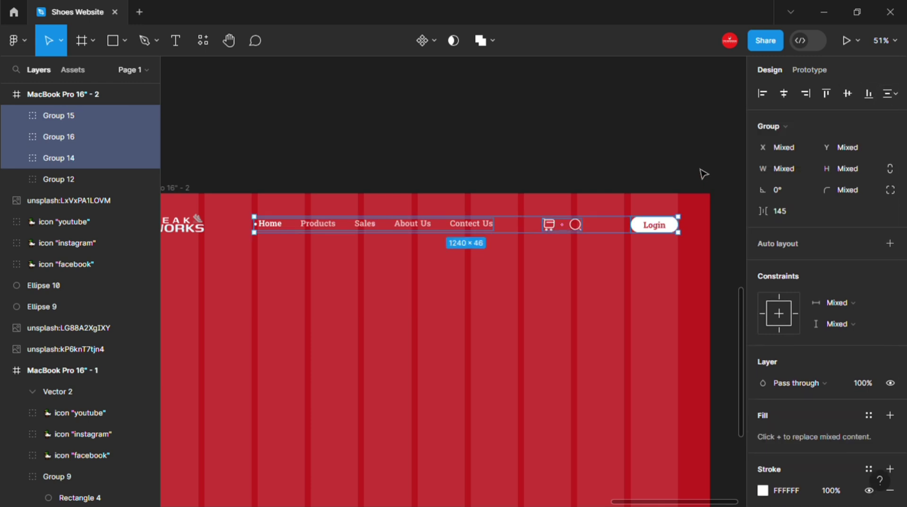
# Move the nav links right and redistribute the three header groups evenly.
pyautogui.click(401, 231)
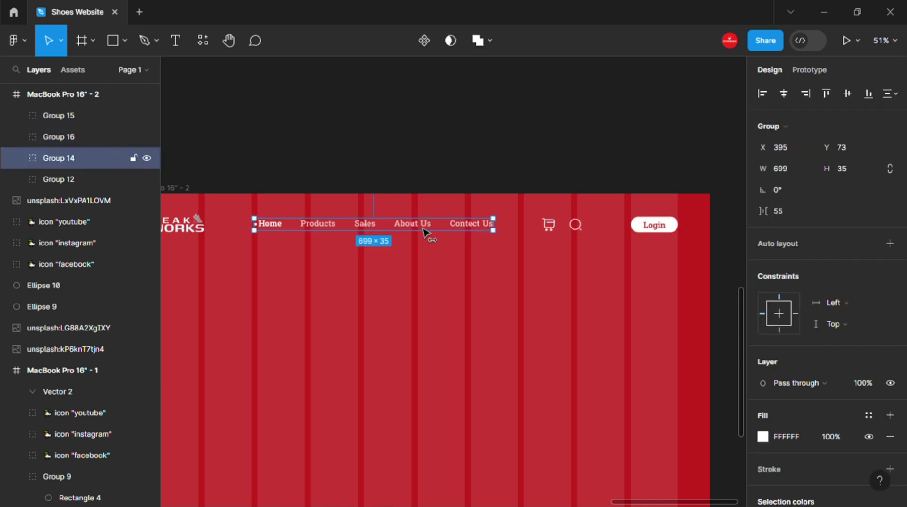
pyautogui.moveTo(425, 235); pyautogui.dragTo(457, 235)
pyautogui.keyDown('shift'); pyautogui.click(655, 225); pyautogui.keyUp('shift')
pyautogui.keyDown('shift'); pyautogui.click(562, 225); pyautogui.keyUp('shift')
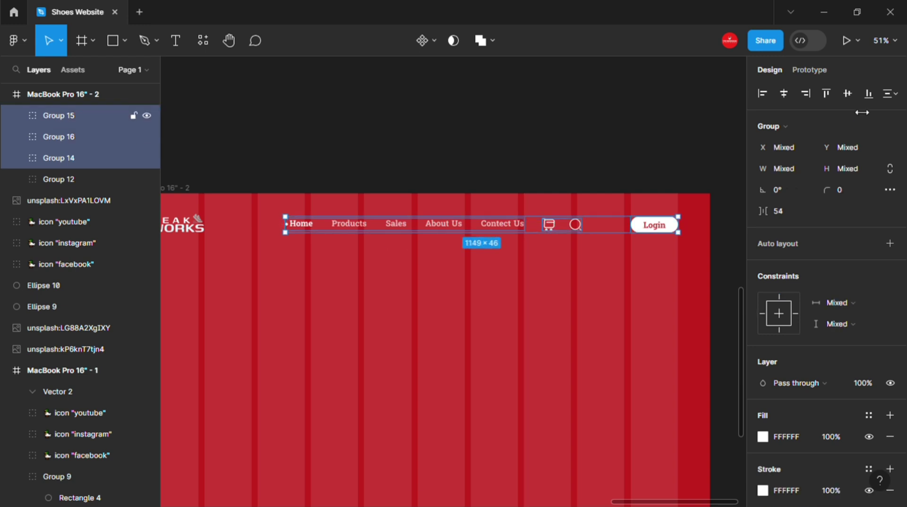
pyautogui.click(891, 93)
pyautogui.click(784, 153)
pyautogui.scroll(-3, 613, 365)
# Move the black shoe photo into the MacBook Pro 16" - 2 frame.
pyautogui.click(613, 365)
pyautogui.scroll(-3, 570, 314)
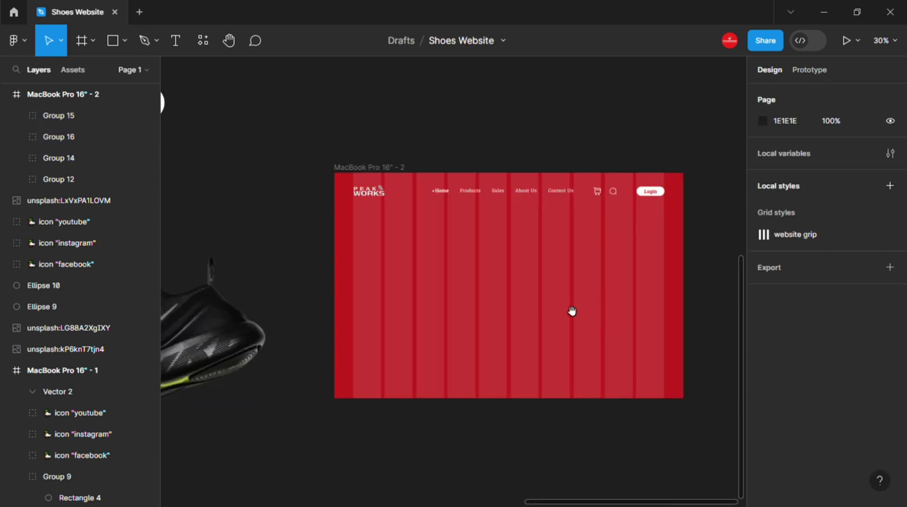
pyautogui.moveTo(255, 347); pyautogui.dragTo(485, 306)
pyautogui.scroll(-1, 468, 305)
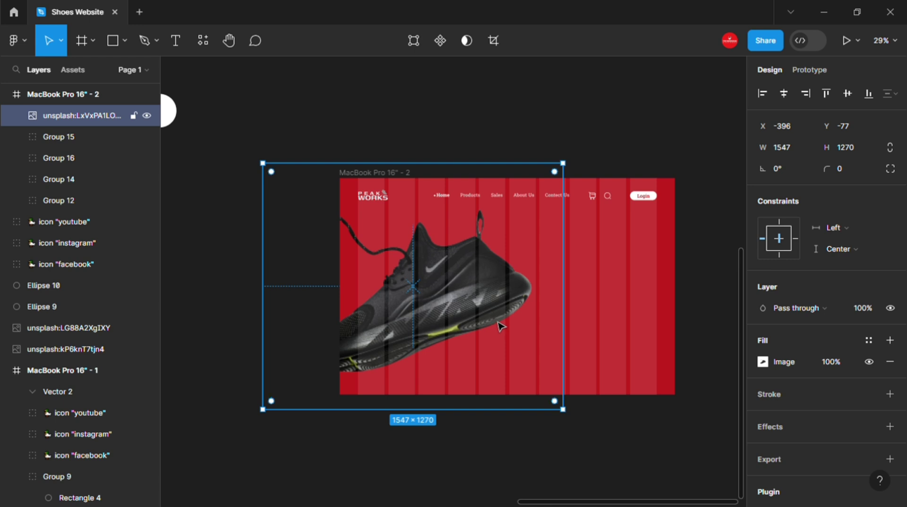
pyautogui.scroll(-2, 544, 350)
# Start a new text layer near the bottom of the frame.
pyautogui.click(571, 452)
pyautogui.press('t')
pyautogui.click(481, 366)
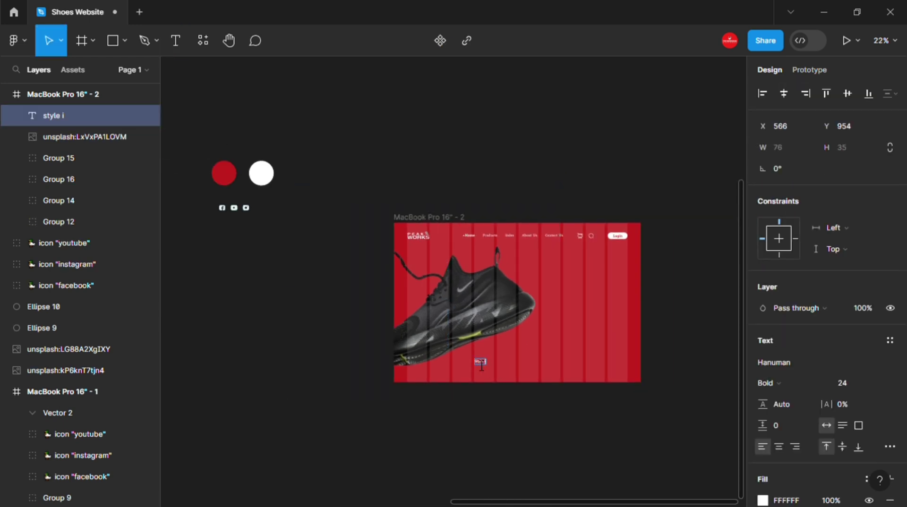
# Set the STYLE IN text to Montserrat ExtraBold, uppercase.
pyautogui.click(805, 363)
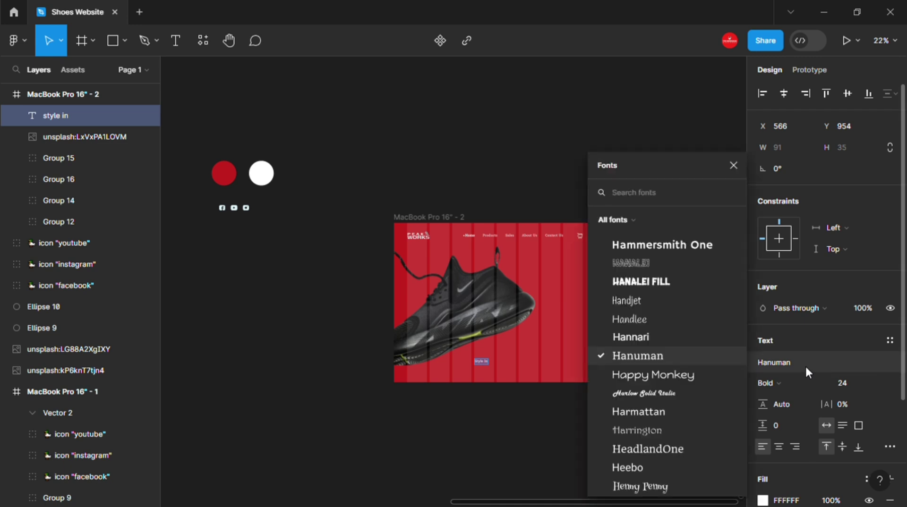
pyautogui.write('monts')
pyautogui.click(656, 217)
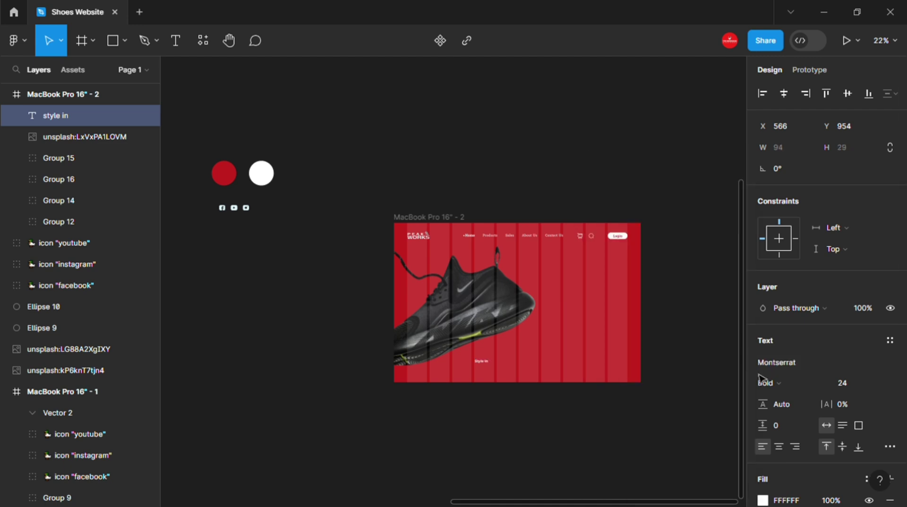
pyautogui.click(765, 383)
pyautogui.click(787, 293)
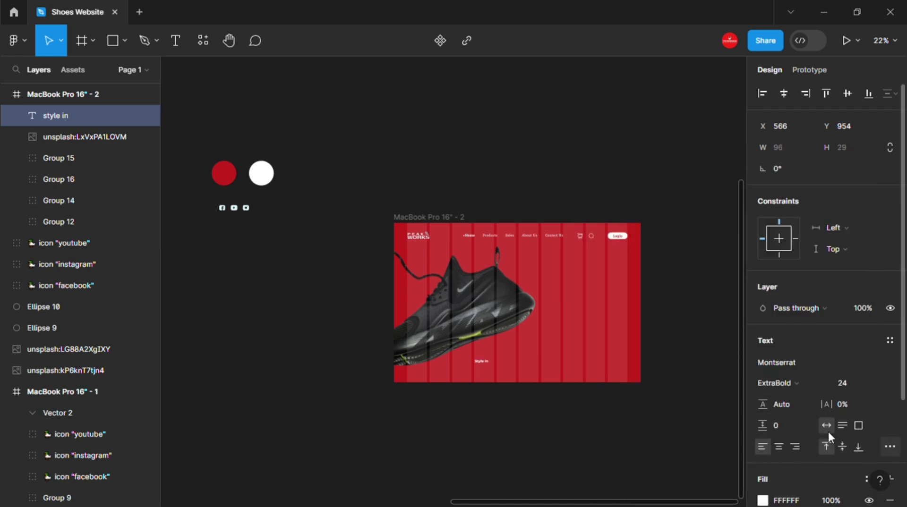
pyautogui.click(890, 447)
pyautogui.press('Escape')
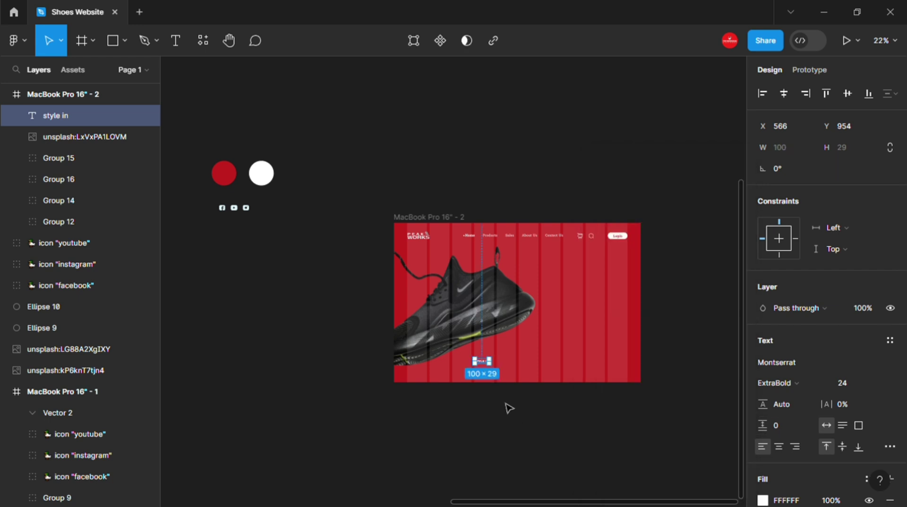
# Scale STYLE IN to headline size and duplicate it as a line below.
pyautogui.press('k')
pyautogui.moveTo(508, 370)
pyautogui.mouseDown()
pyautogui.moveTo(581, 374)
pyautogui.moveTo(461, 365)
pyautogui.mouseUp()
pyautogui.scroll(3, 465, 364)
pyautogui.moveTo(537, 363)
pyautogui.mouseDown()
pyautogui.moveTo(487, 366)
pyautogui.moveTo(481, 382)
pyautogui.mouseUp()
pyautogui.press('v')
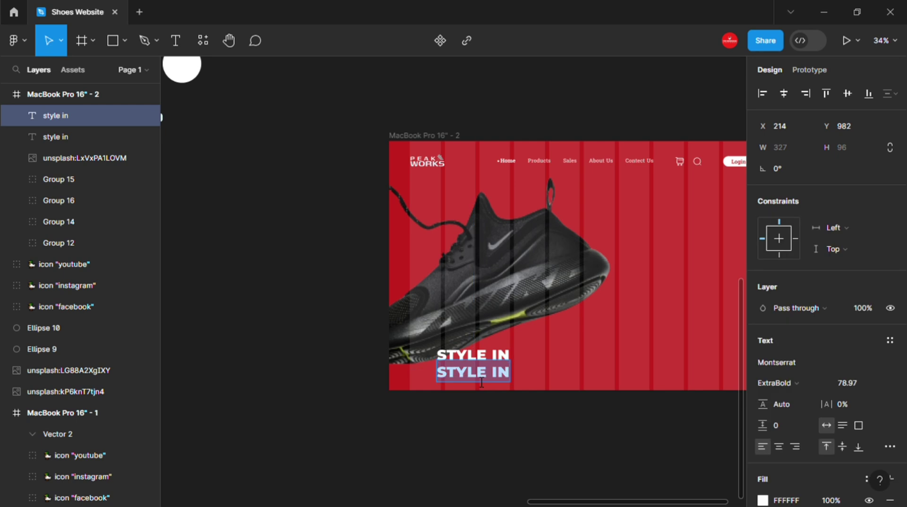
# Type 'e style' into the line and scale it up about 3.7 times.
pyautogui.write('e')
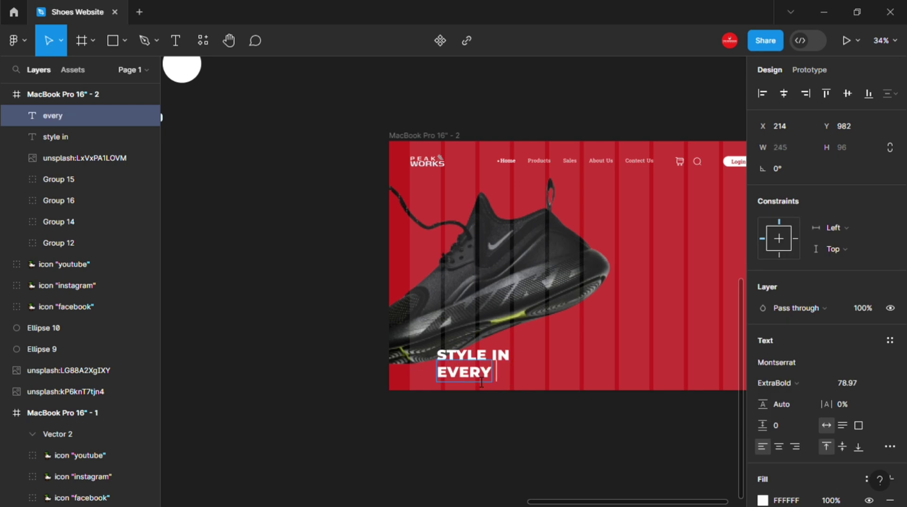
pyautogui.write(' style')
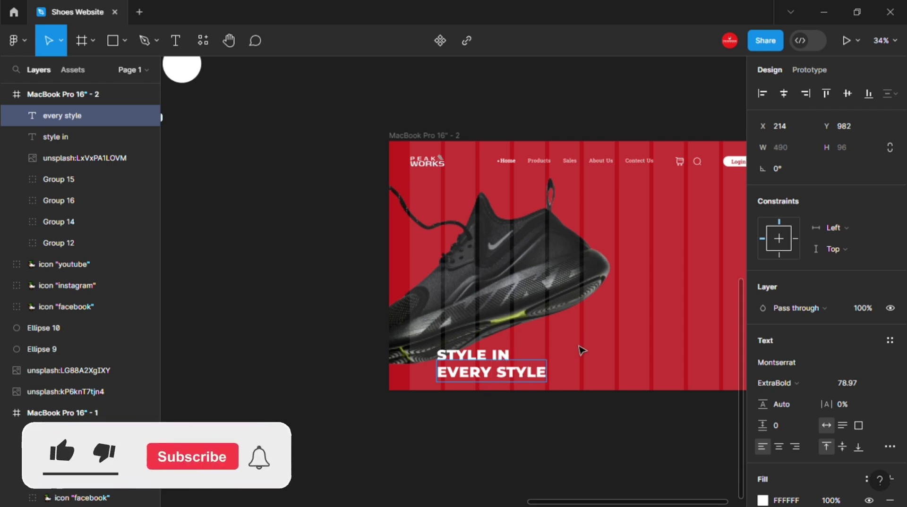
pyautogui.press('Escape')
pyautogui.hscroll(3, 509, 393)
pyautogui.press('k')
pyautogui.moveTo(413, 377); pyautogui.dragTo(722, 376)
pyautogui.click(890, 201)
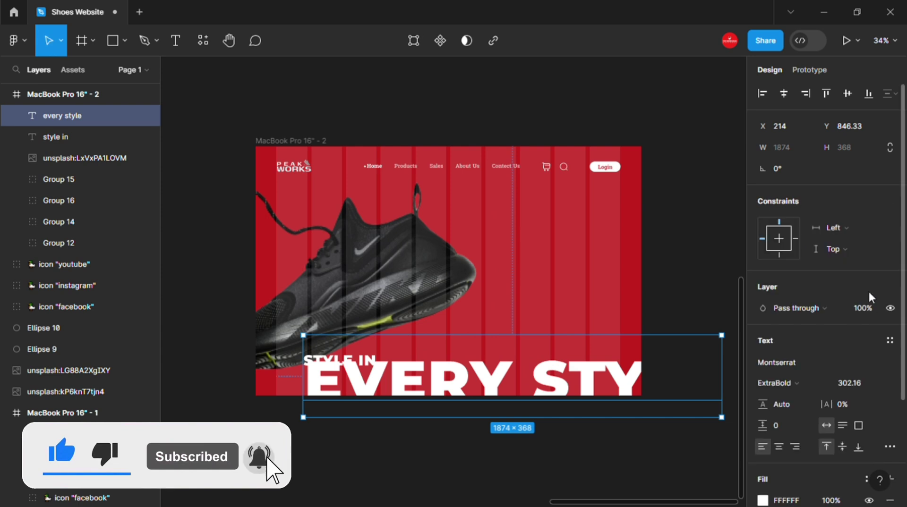
# Set the Every Style text to title case and nudge it down below STYLE IN.
pyautogui.click(887, 447)
pyautogui.click(716, 367)
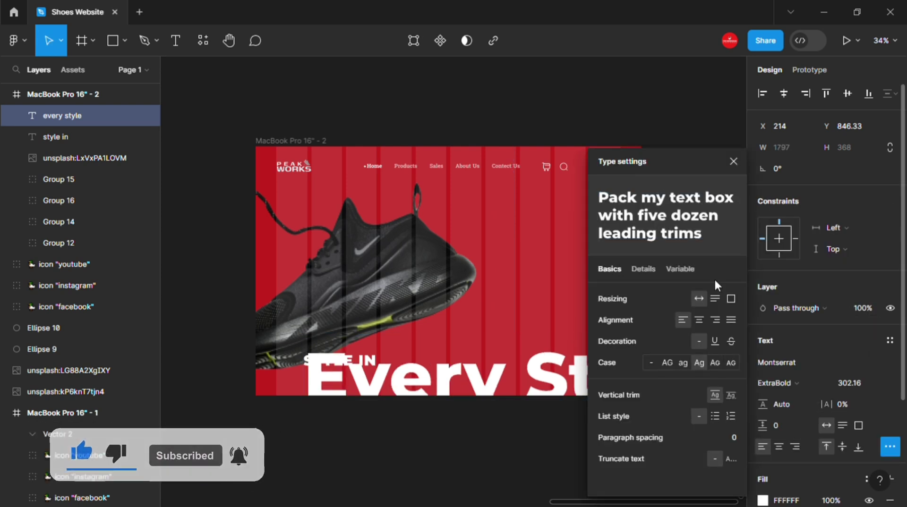
pyautogui.click(733, 160)
pyautogui.scroll(2, 478, 387)
pyautogui.hotkey('shift', 'Down')
pyautogui.hotkey('shift', 'Down')
pyautogui.hotkey('shift', 'Down')
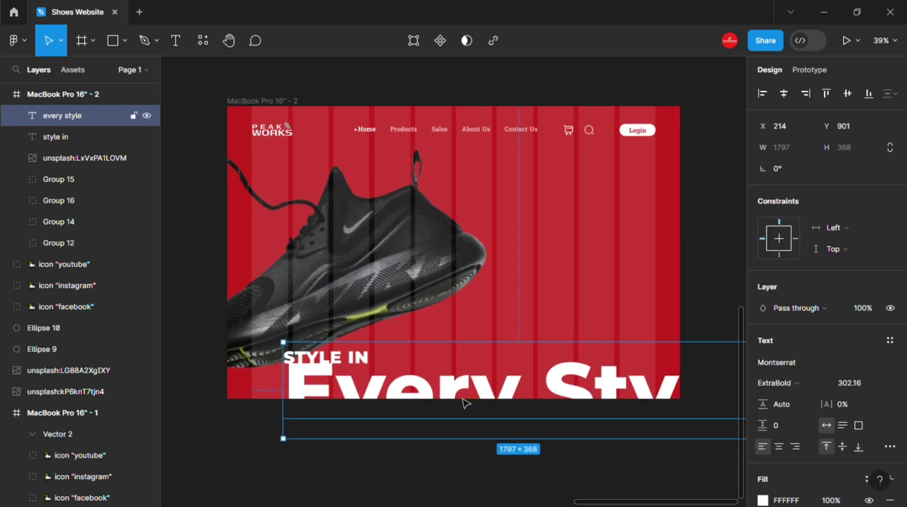
pyautogui.click(438, 336)
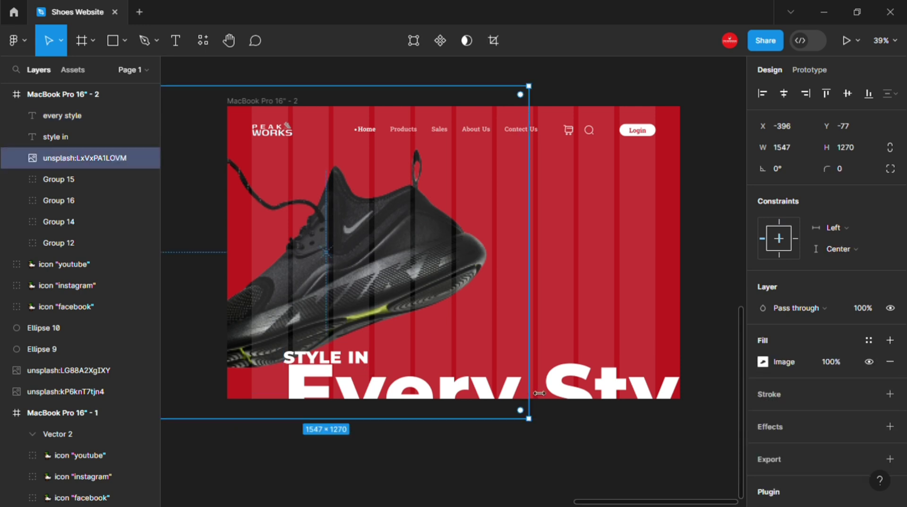
# Send the giant Every Style text backward behind the shoe photo.
pyautogui.click(580, 406)
pyautogui.hotkey('ctrl', 'shift', '[')
pyautogui.click(308, 324)
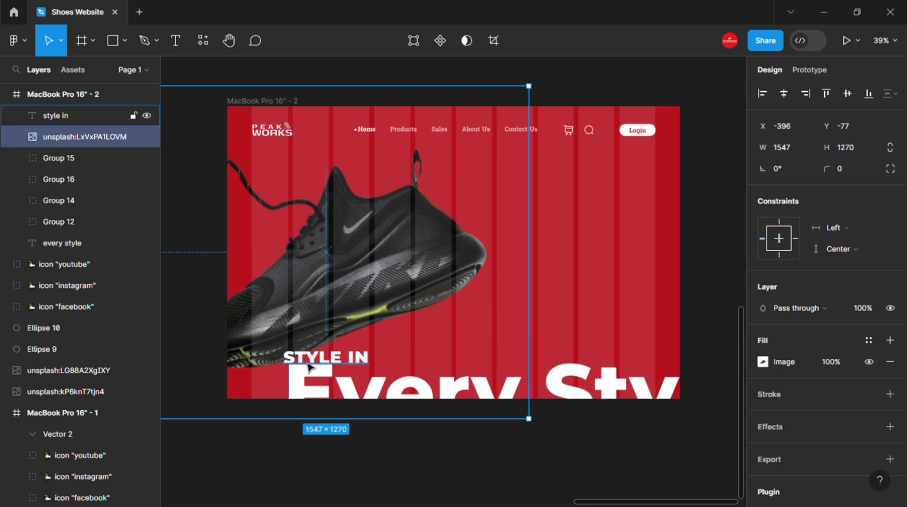
pyautogui.click(307, 367)
pyautogui.click(367, 265)
# Move STYLE IN up slightly and scale it down to 0.86x.
pyautogui.scroll(-1, 367, 265)
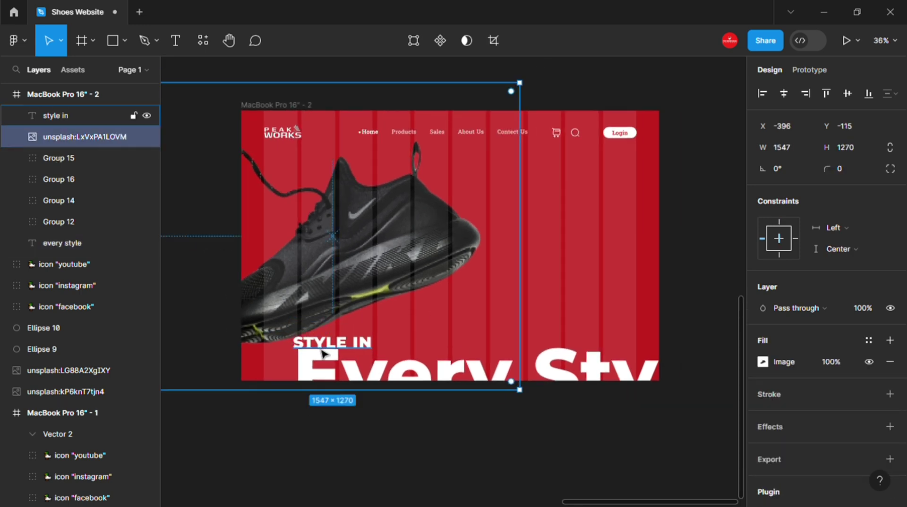
pyautogui.click(324, 354)
pyautogui.moveTo(324, 355)
pyautogui.mouseDown()
pyautogui.moveTo(372, 348)
pyautogui.moveTo(304, 341)
pyautogui.mouseUp()
pyautogui.press('k')
pyautogui.click(331, 337)
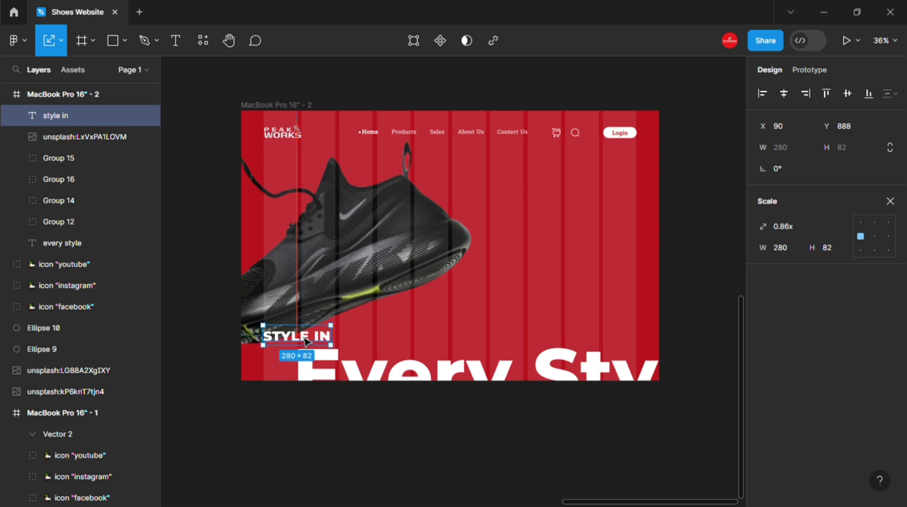
# Set the Every Style text's font weight to Black.
pyautogui.click(330, 378)
pyautogui.click(421, 368)
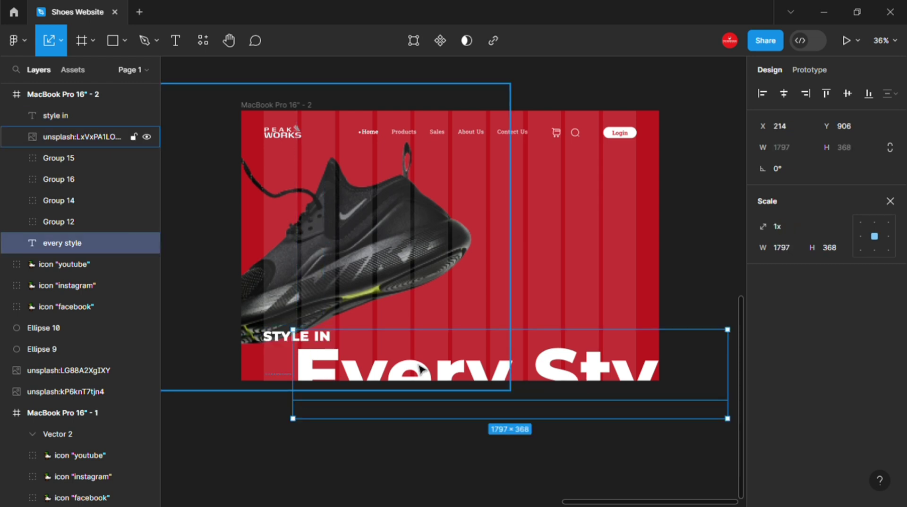
pyautogui.click(624, 378)
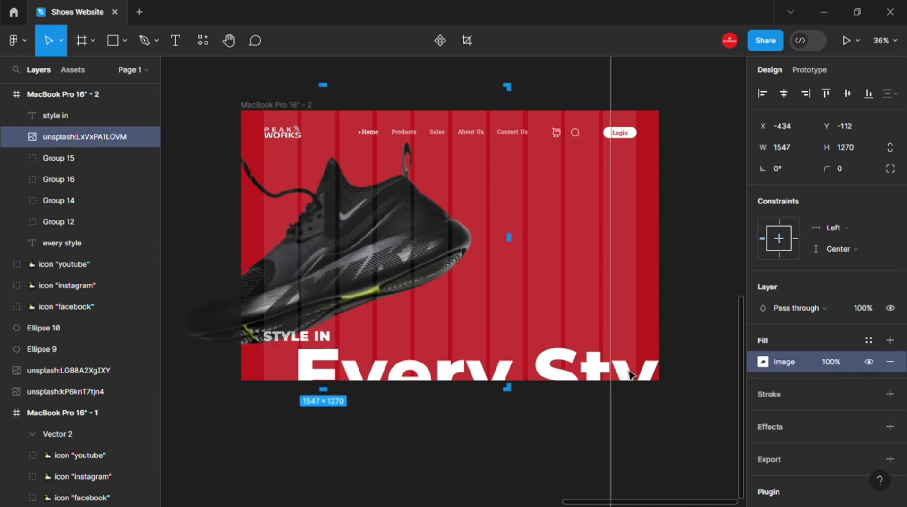
pyautogui.click(629, 376)
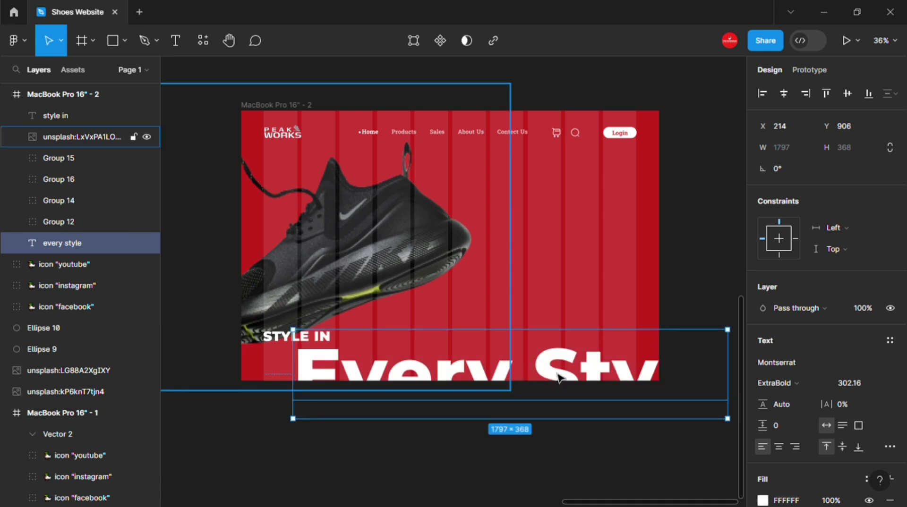
pyautogui.click(774, 383)
pyautogui.click(786, 306)
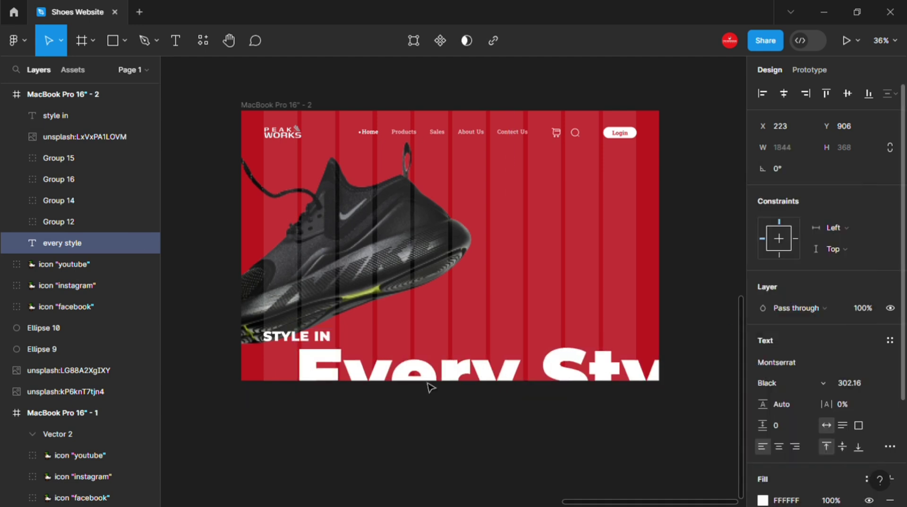
# Nudge Every Style up slightly and set its layer opacity to 30%.
pyautogui.moveTo(429, 385); pyautogui.dragTo(430, 382)
pyautogui.click(866, 310)
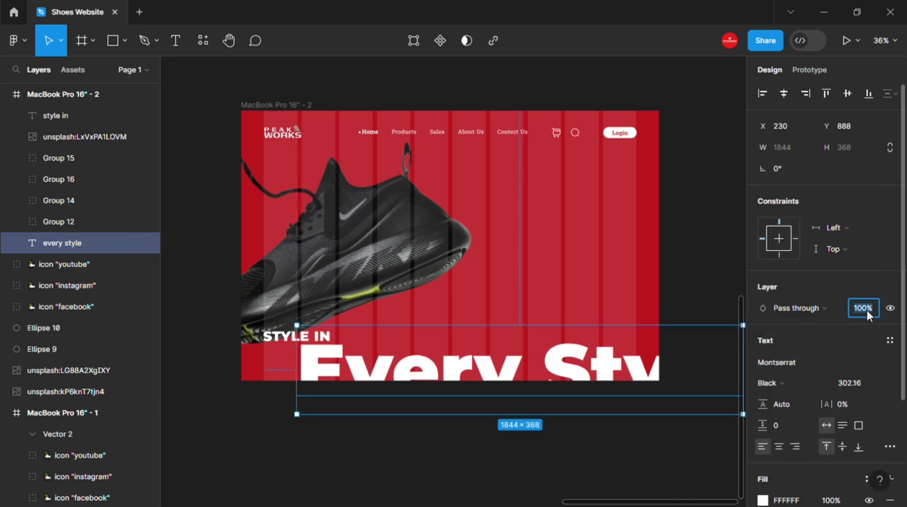
pyautogui.write('30')
pyautogui.click(685, 277)
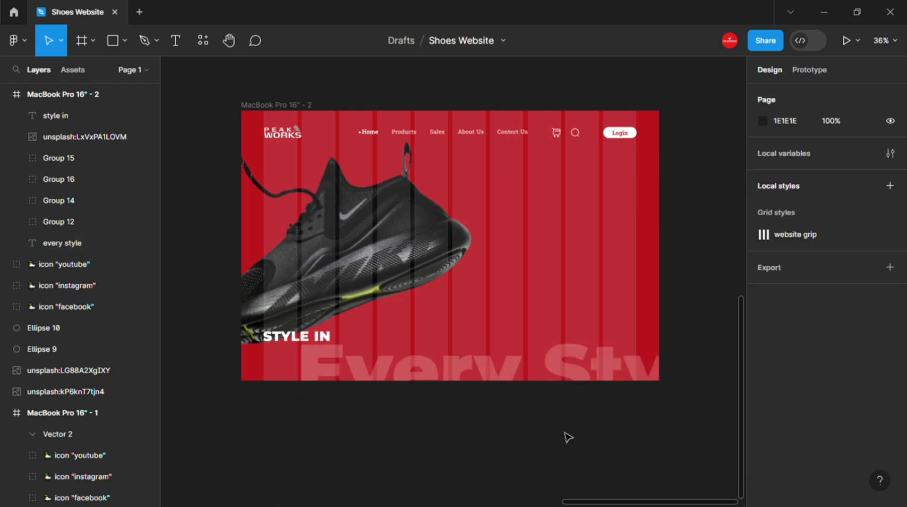
pyautogui.scroll(1, 510, 358)
pyautogui.keyDown('ctrl'); pyautogui.scroll(-5, 504, 334); pyautogui.keyUp('ctrl')
# Add a new heading text right of the shoe at font size 24.
pyautogui.keyDown('ctrl'); pyautogui.scroll(4, 504, 334); pyautogui.keyUp('ctrl')
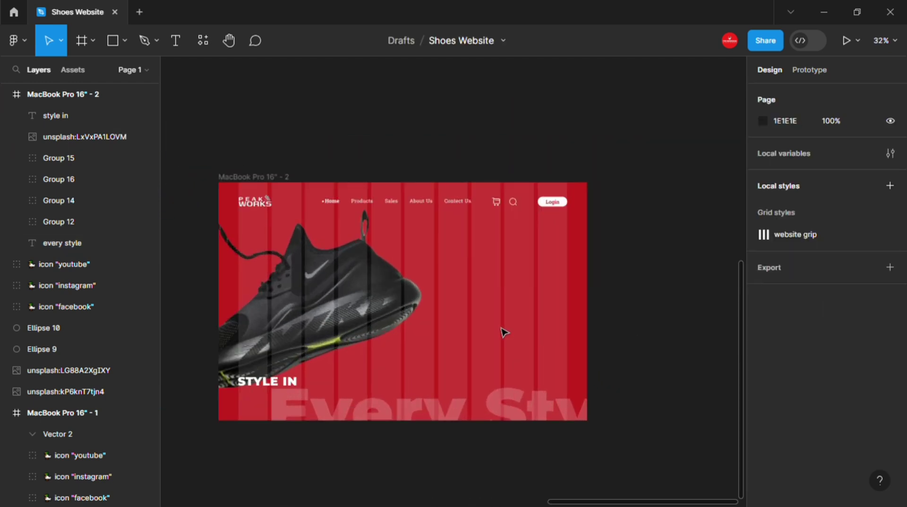
pyautogui.press('t')
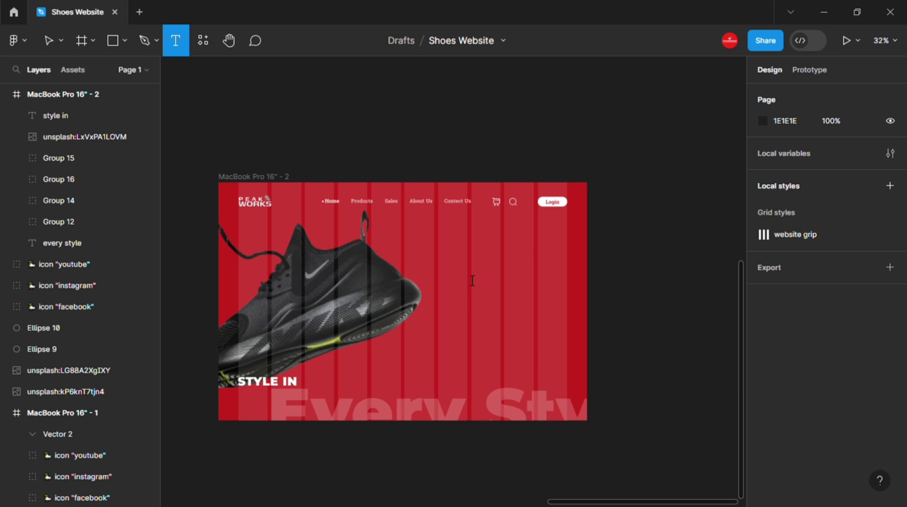
pyautogui.click(472, 281)
pyautogui.write('e')
pyautogui.press('Escape')
pyautogui.doubleClick(472, 280)
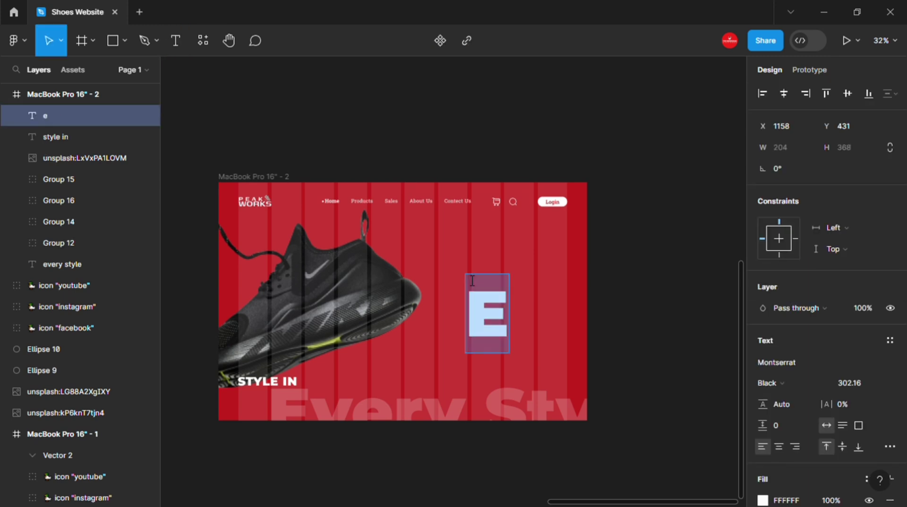
pyautogui.click(857, 383)
pyautogui.write('12')
pyautogui.write('0')
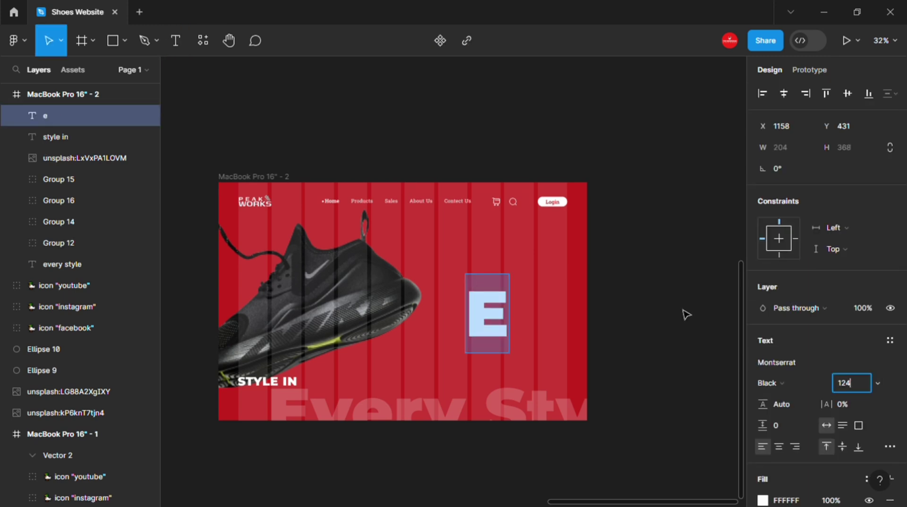
pyautogui.press('BackSpace')
pyautogui.press('BackSpace')
pyautogui.press('BackSpace')
pyautogui.write('2')
pyautogui.press('Return')
pyautogui.write('levate Your Ecery Step.')
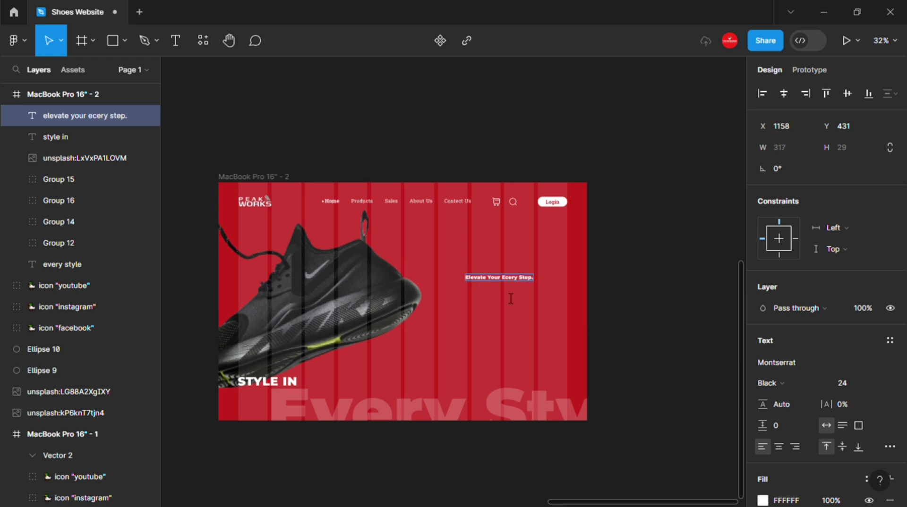
# Move the heading up-left, narrow it to wrap onto two lines, and tweak line height.
pyautogui.keyDown('ctrl'); pyautogui.scroll(5, 594, 317); pyautogui.keyUp('ctrl')
pyautogui.press('Escape')
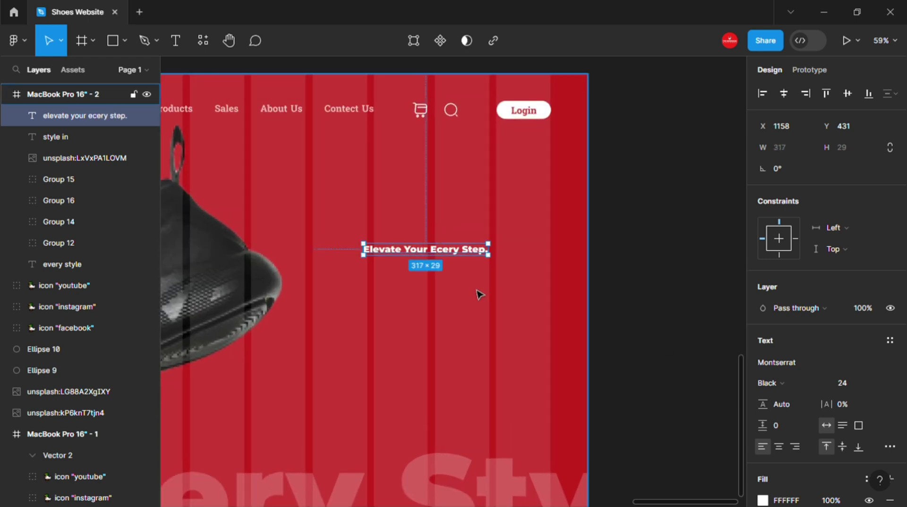
pyautogui.moveTo(431, 245); pyautogui.dragTo(411, 215)
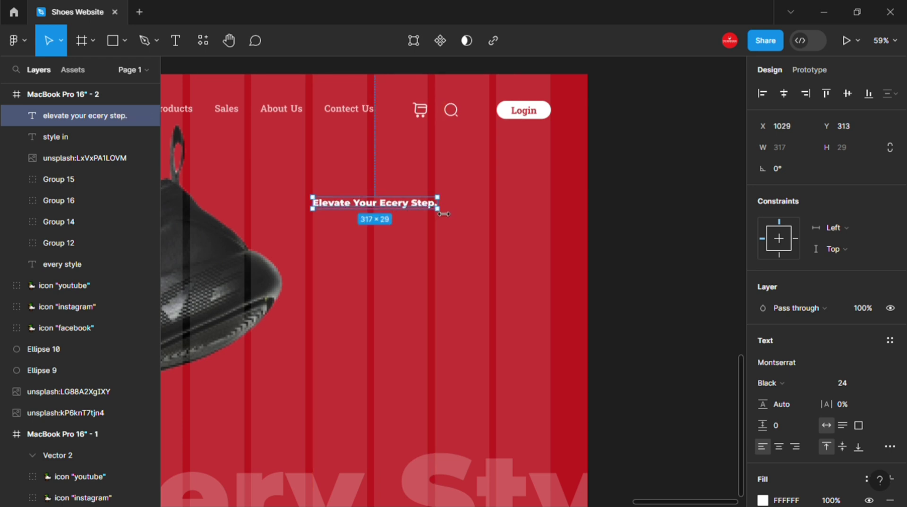
pyautogui.moveTo(444, 214); pyautogui.dragTo(434, 214)
pyautogui.moveTo(826, 405); pyautogui.dragTo(840, 406)
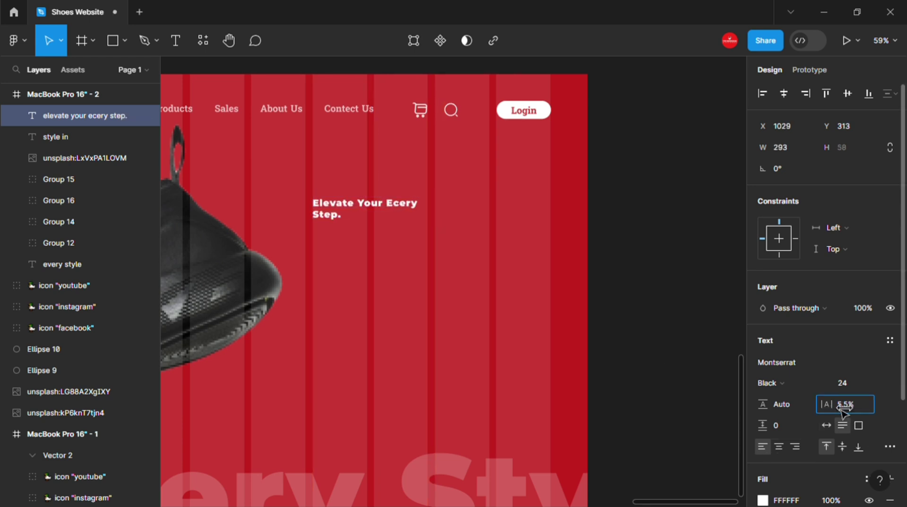
pyautogui.hotkey('ctrl', 'z')
pyautogui.moveTo(773, 402); pyautogui.dragTo(674, 374)
# Scale the heading up to about twice its size with K.
pyautogui.press('k')
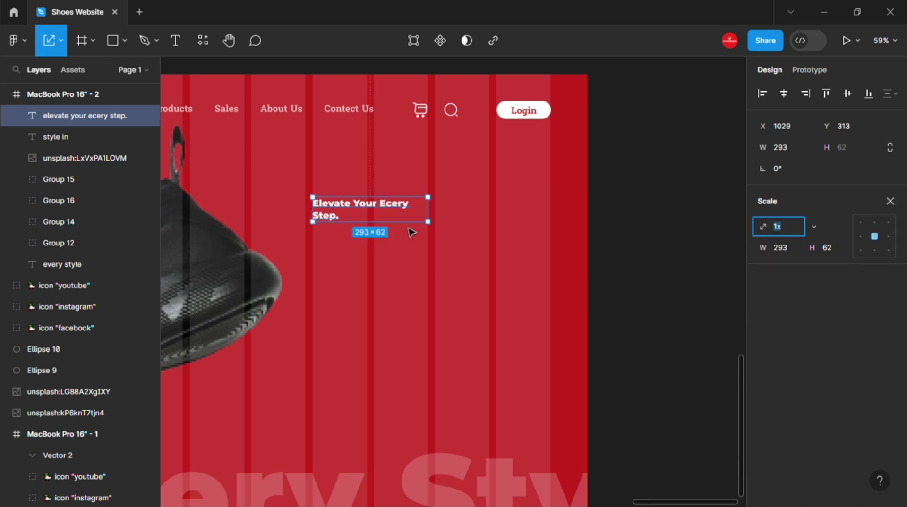
pyautogui.moveTo(460, 223); pyautogui.dragTo(605, 239)
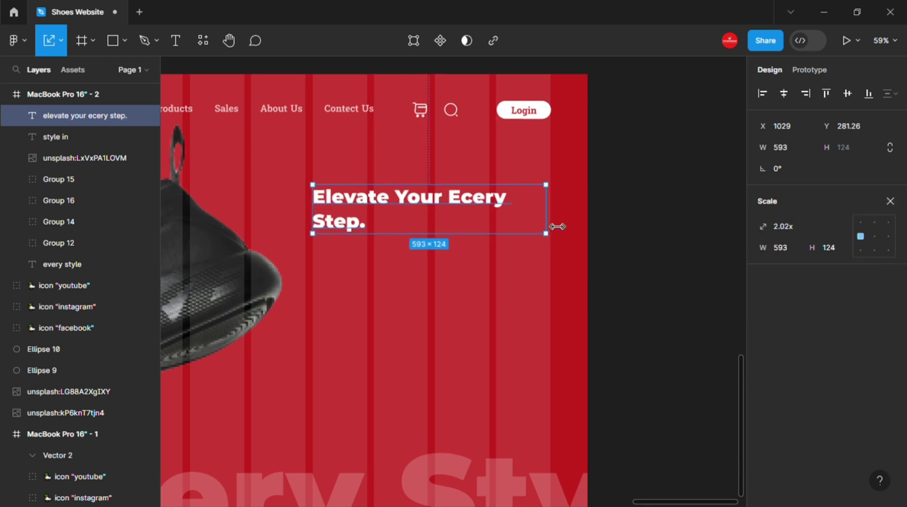
pyautogui.click(324, 318)
pyautogui.keyDown('ctrl'); pyautogui.scroll(-3, 324, 317); pyautogui.keyUp('ctrl')
# Nudge the heading down and Alt-drag a duplicate directly beneath it.
pyautogui.click(385, 249)
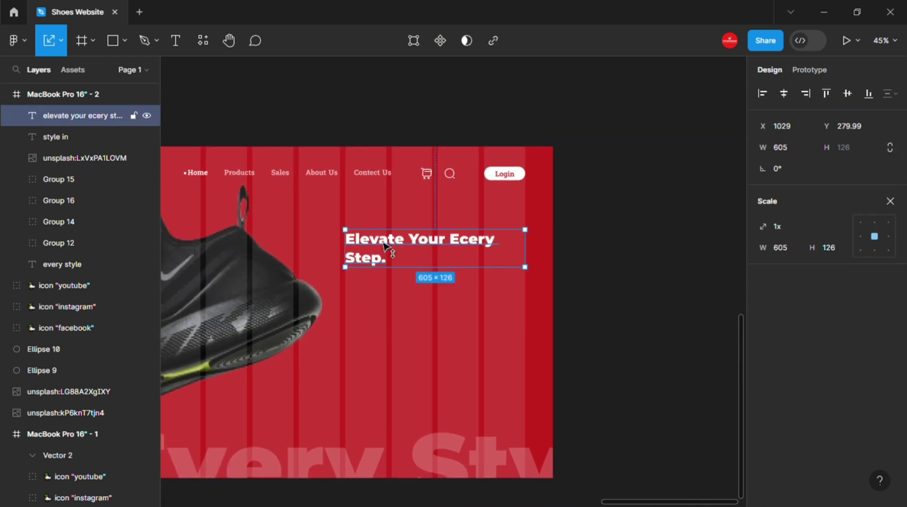
pyautogui.moveTo(385, 249); pyautogui.dragTo(374, 313)
pyautogui.click(415, 253)
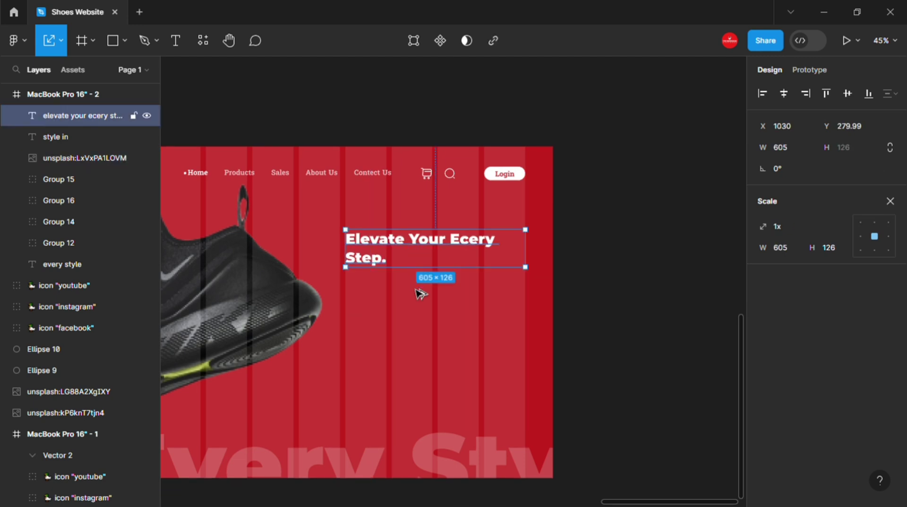
pyautogui.keyDown('alt'); pyautogui.moveTo(418, 252); pyautogui.dragTo(431, 359); pyautogui.keyUp('alt')
pyautogui.press('v')
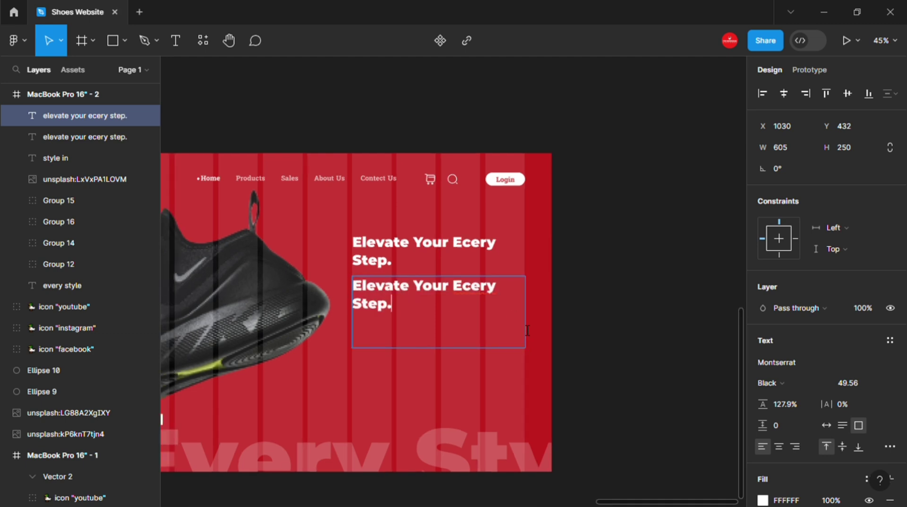
# Open the body paragraph and shorten its text box to 162 high.
pyautogui.click(430, 333)
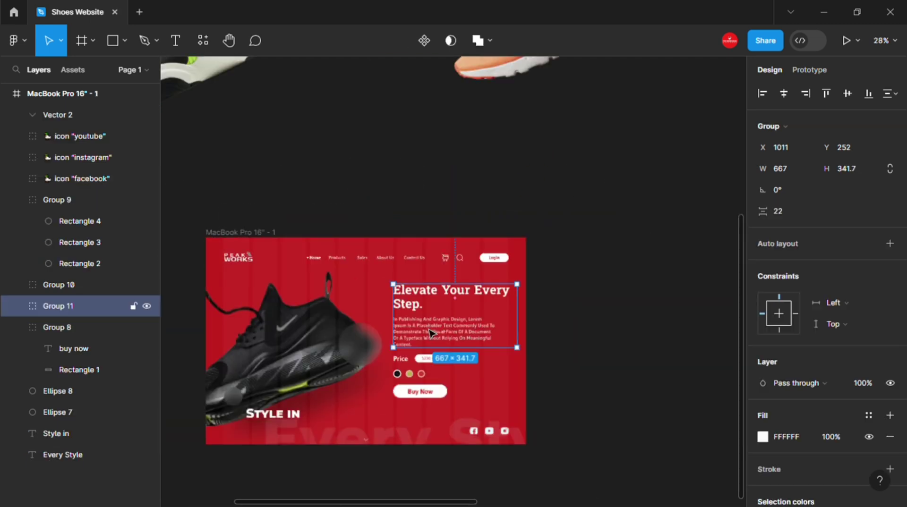
pyautogui.doubleClick(429, 333)
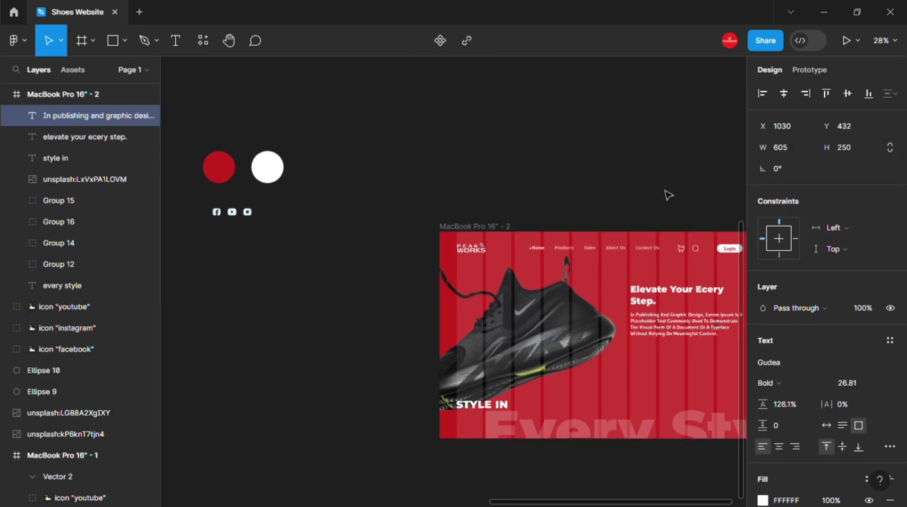
pyautogui.click(847, 383)
pyautogui.write('24')
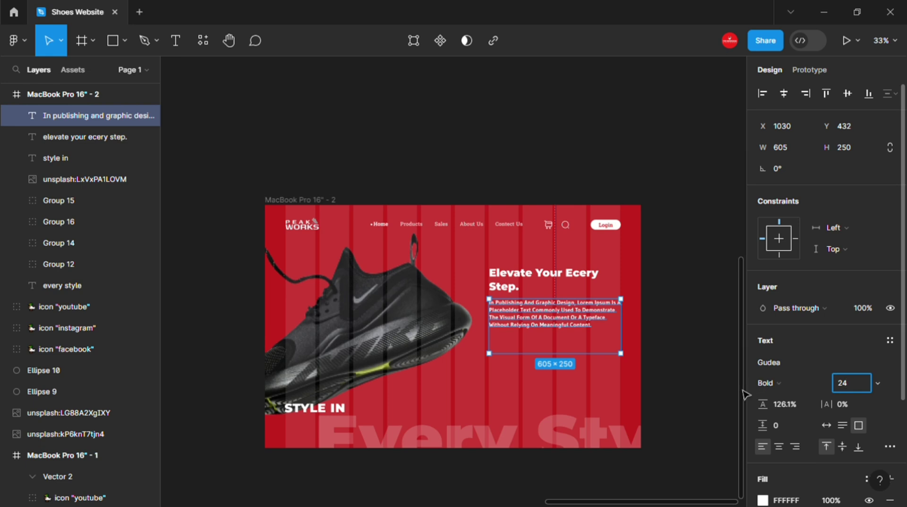
pyautogui.click(739, 393)
pyautogui.scroll(3, 572, 338)
pyautogui.click(633, 309)
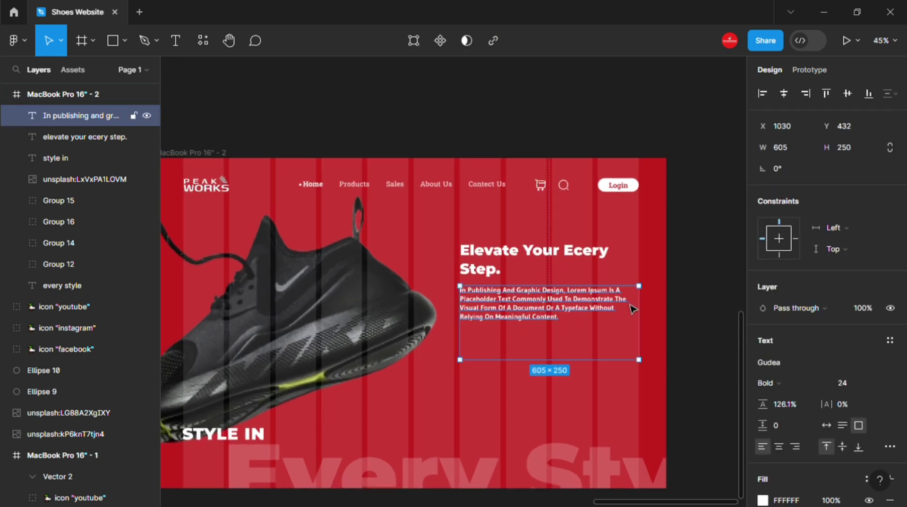
pyautogui.moveTo(631, 302); pyautogui.dragTo(610, 320)
pyautogui.hotkey('ctrl', 'z')
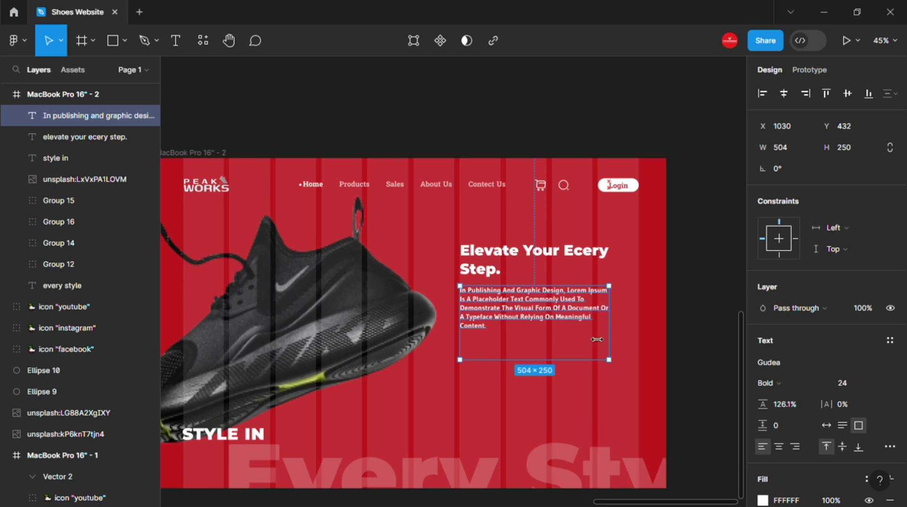
pyautogui.moveTo(533, 358); pyautogui.dragTo(533, 333)
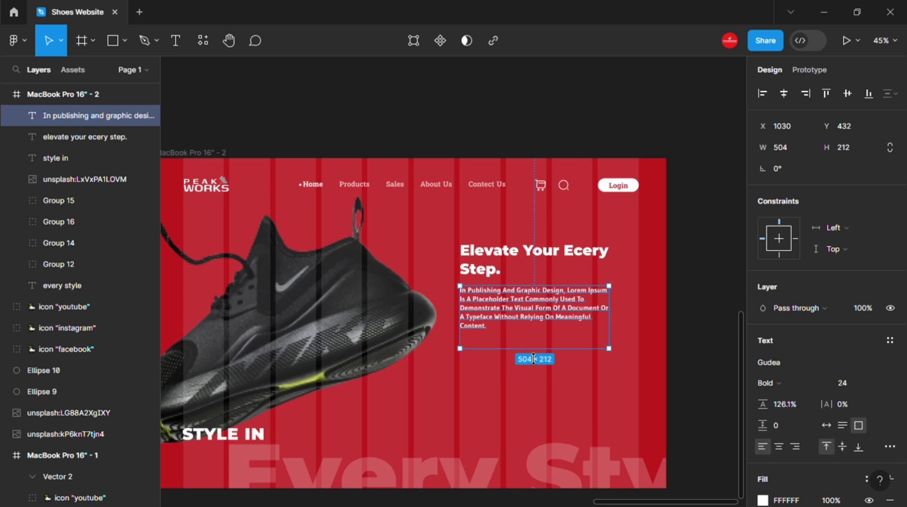
# Set the paragraph font size to 30 and widen its box so it rewraps.
pyautogui.click(845, 383)
pyautogui.write('30')
pyautogui.press('Return')
pyautogui.press('Escape')
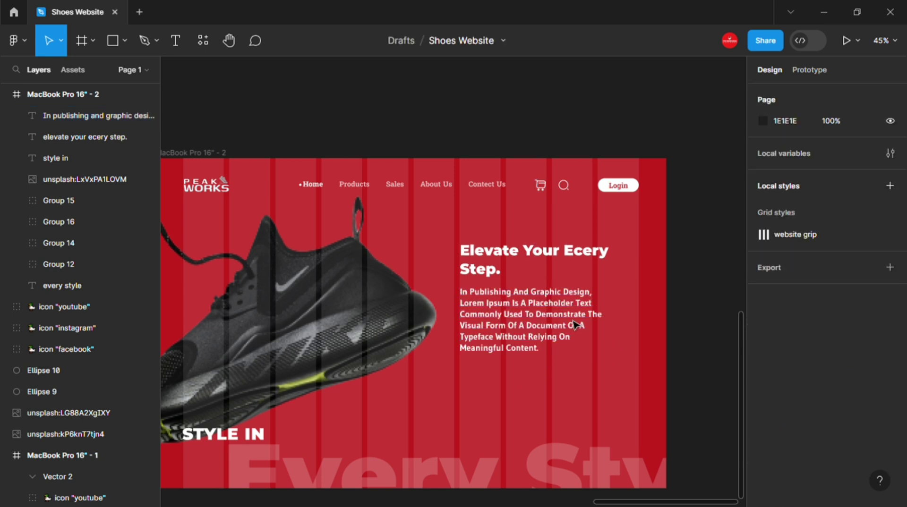
pyautogui.scroll(2, 587, 327)
pyautogui.click(587, 326)
pyautogui.moveTo(630, 320); pyautogui.dragTo(655, 321)
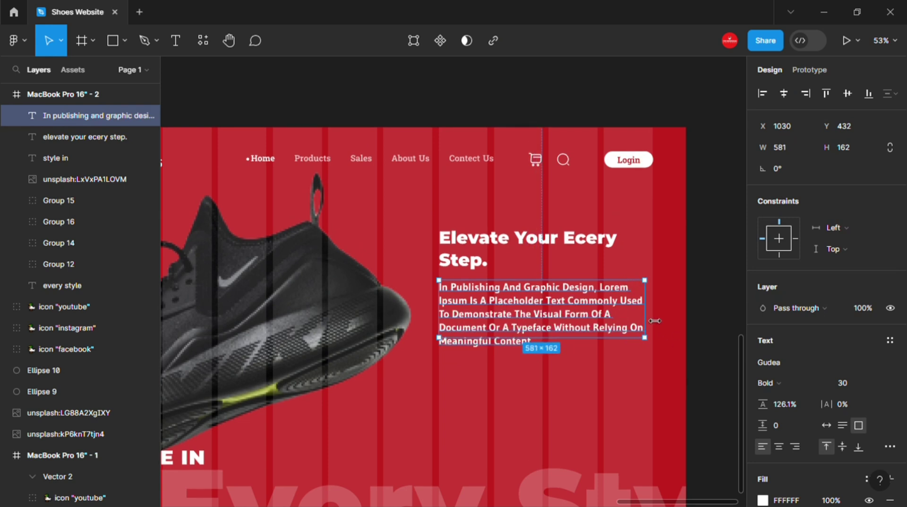
pyautogui.moveTo(655, 321)
pyautogui.mouseDown()
pyautogui.moveTo(680, 325)
pyautogui.moveTo(668, 325)
pyautogui.mouseUp()
pyautogui.click(696, 315)
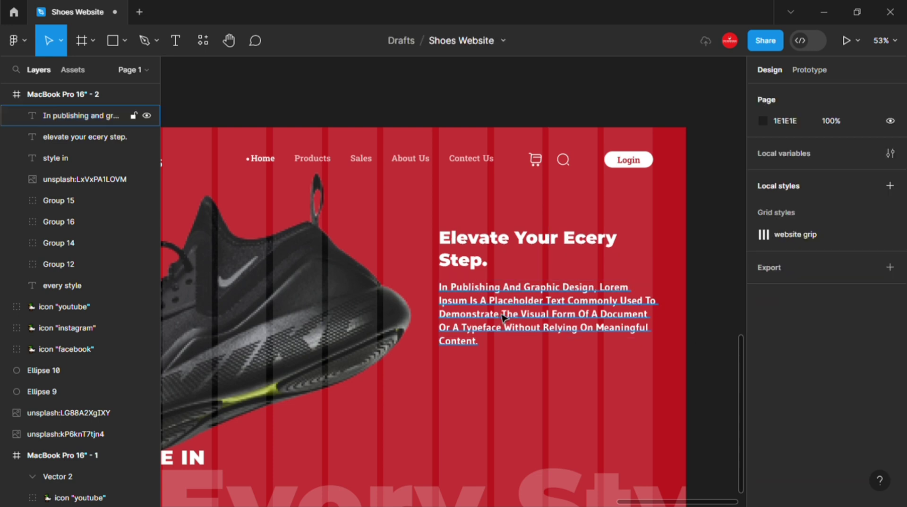
# Change the paragraph font size to 28 and narrow its box slightly.
pyautogui.click(94, 115)
pyautogui.click(837, 383)
pyautogui.write('28')
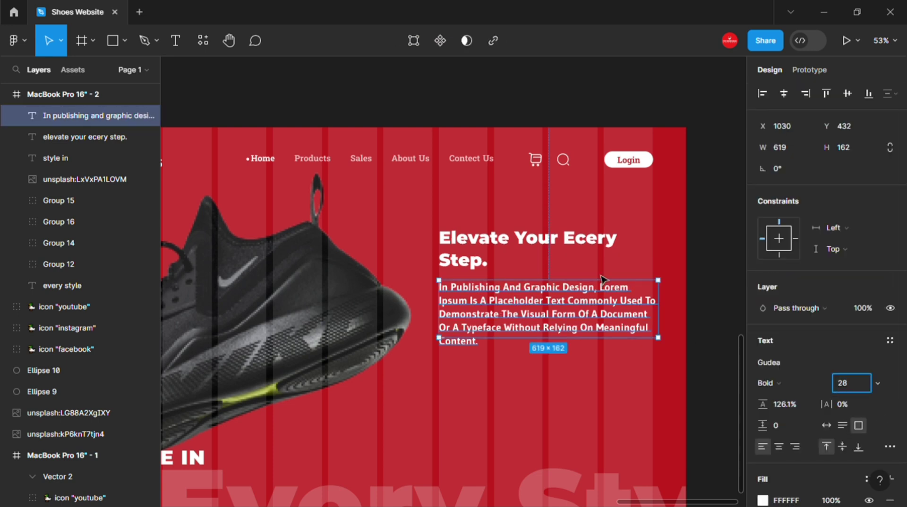
pyautogui.press('Escape')
pyautogui.click(494, 321)
pyautogui.moveTo(668, 307); pyautogui.dragTo(655, 311)
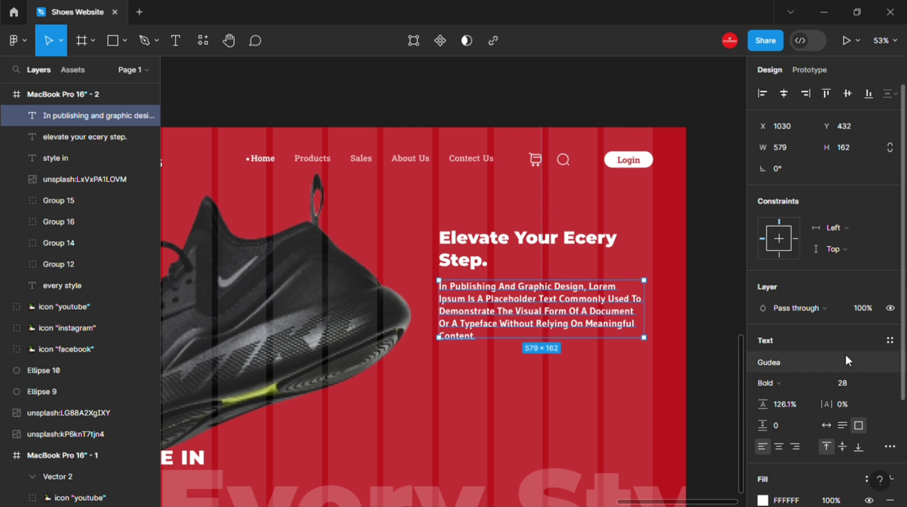
# Lower the paragraph's layer opacity to 75%.
pyautogui.click(863, 308)
pyautogui.write('75')
pyautogui.click(686, 401)
pyautogui.scroll(-2, 686, 401)
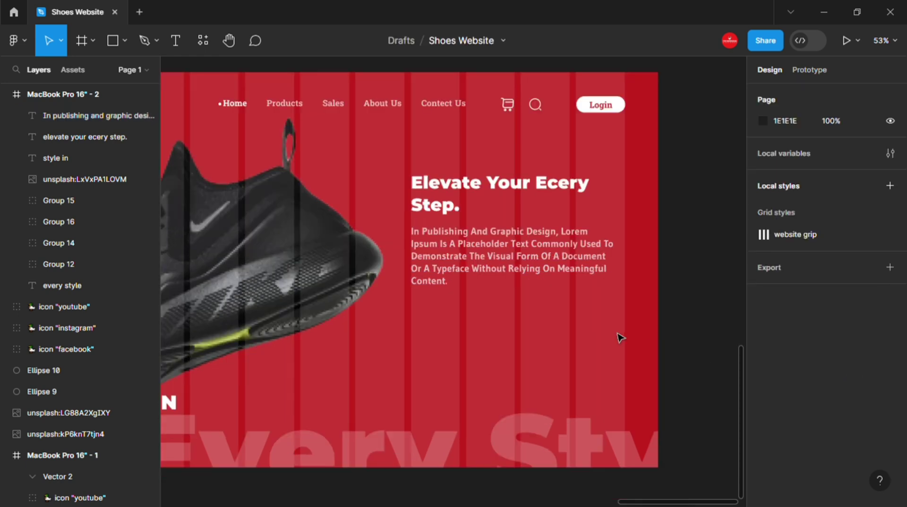
# Duplicate the paragraph below itself and shift the headline and paragraph up.
pyautogui.click(496, 270)
pyautogui.moveTo(490, 314); pyautogui.dragTo(493, 349)
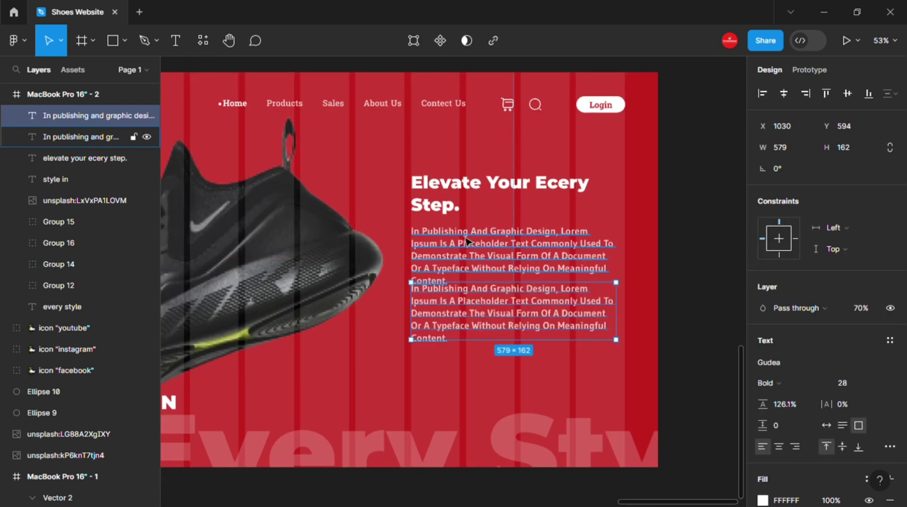
pyautogui.click(472, 255)
pyautogui.keyDown('shift'); pyautogui.click(473, 189); pyautogui.keyUp('shift')
pyautogui.hotkey('shift', 'Up')
pyautogui.hotkey('shift', 'Up')
pyautogui.hotkey('shift', 'Up')
# Retype the copy as 'Price' with Auto width and 100% opacity.
pyautogui.doubleClick(442, 313)
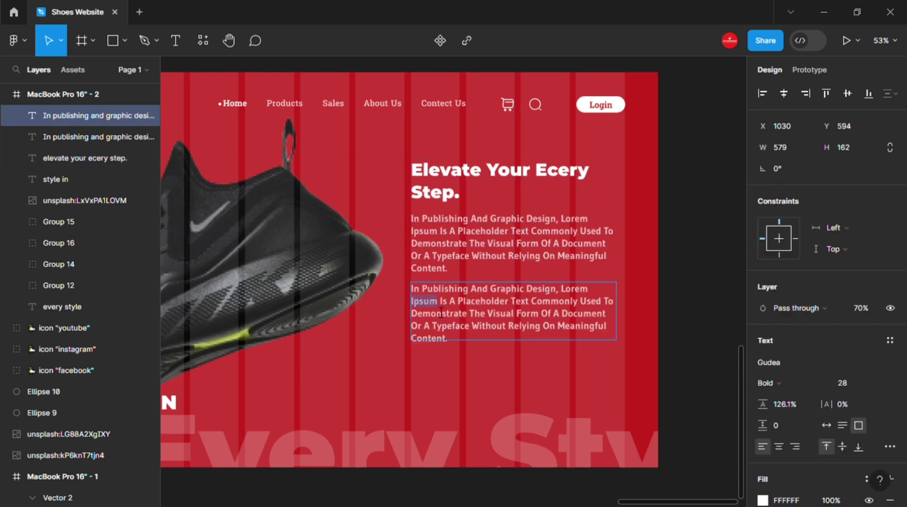
pyautogui.write('Price')
pyautogui.hotkey('ctrl', 'a')
pyautogui.write('Priv')
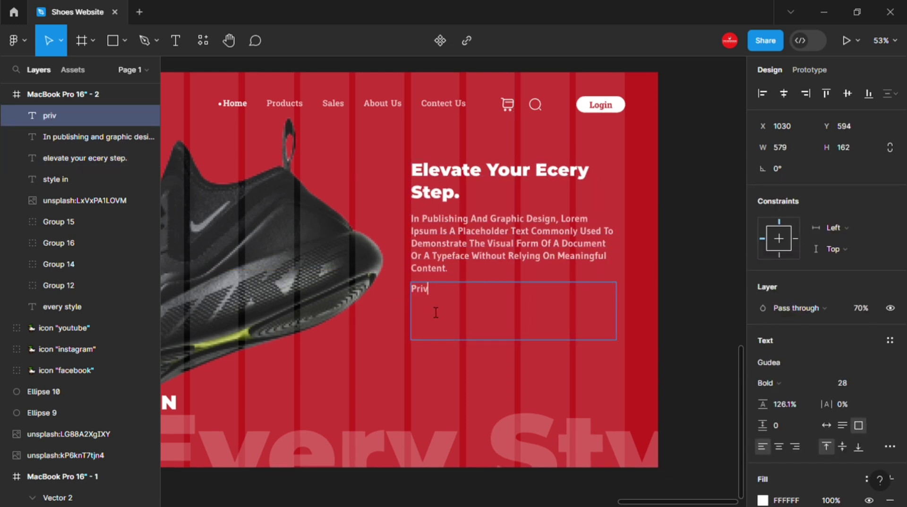
pyautogui.write('ce')
pyautogui.click(827, 424)
pyautogui.click(867, 312)
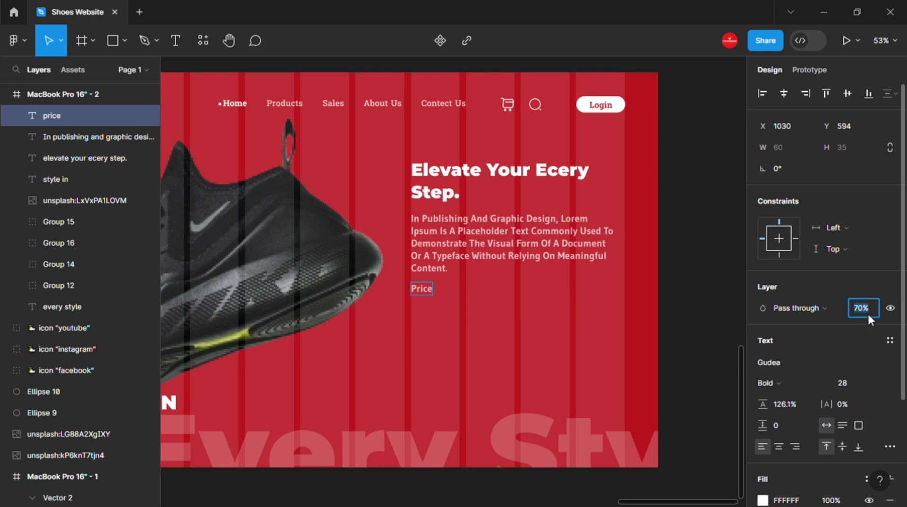
pyautogui.write('100')
pyautogui.press('Return')
# Keep the Price colour unchanged and enlarge its font size to 35.
pyautogui.scroll(3, 442, 316)
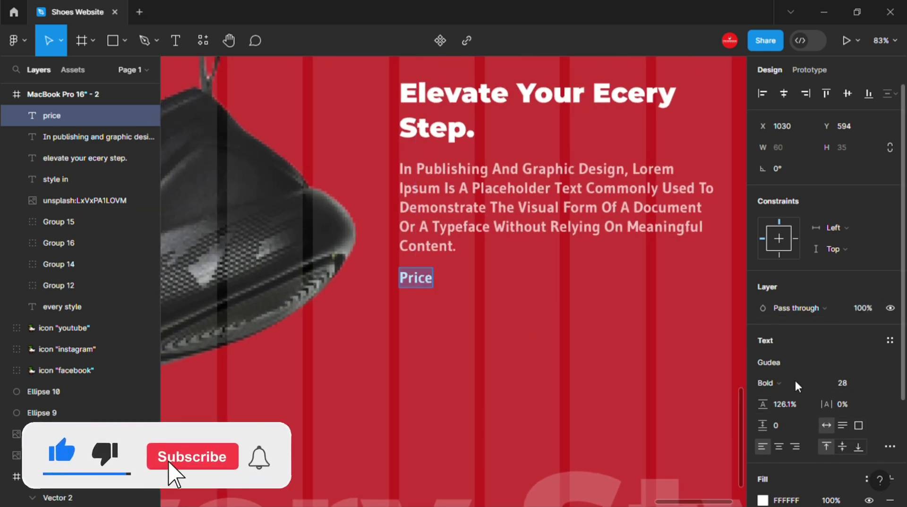
pyautogui.click(762, 500)
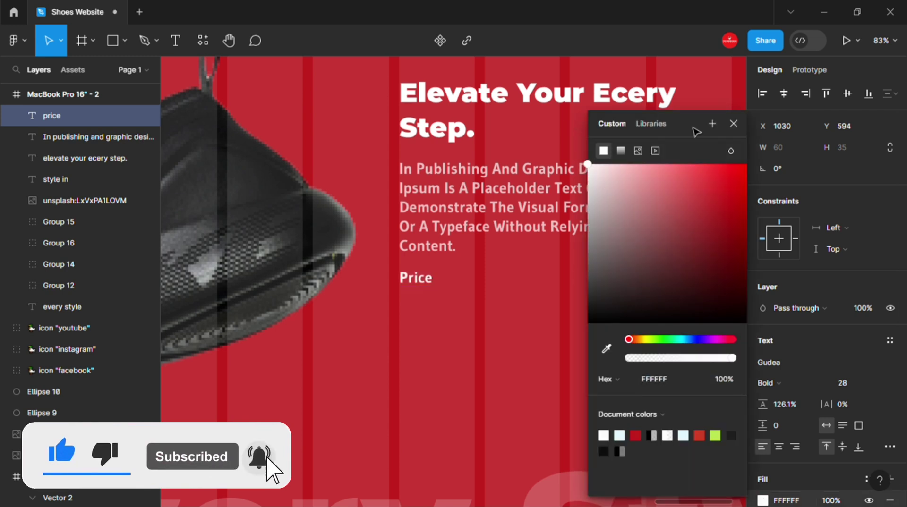
pyautogui.click(733, 123)
pyautogui.click(851, 382)
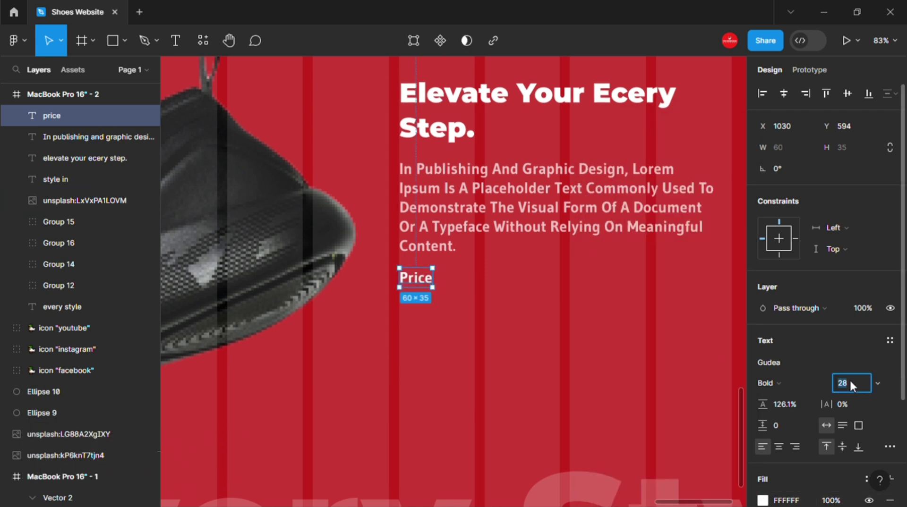
pyautogui.write('36')
pyautogui.click(427, 298)
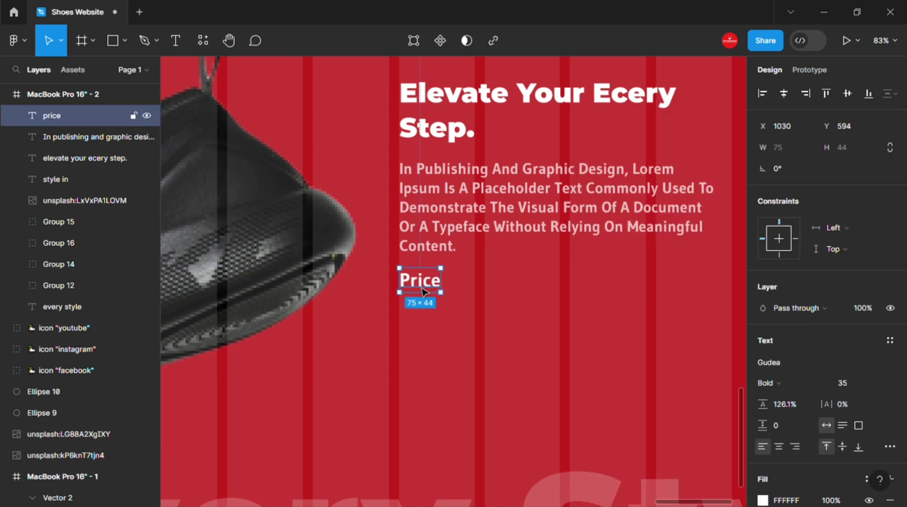
pyautogui.scroll(-3, 522, 291)
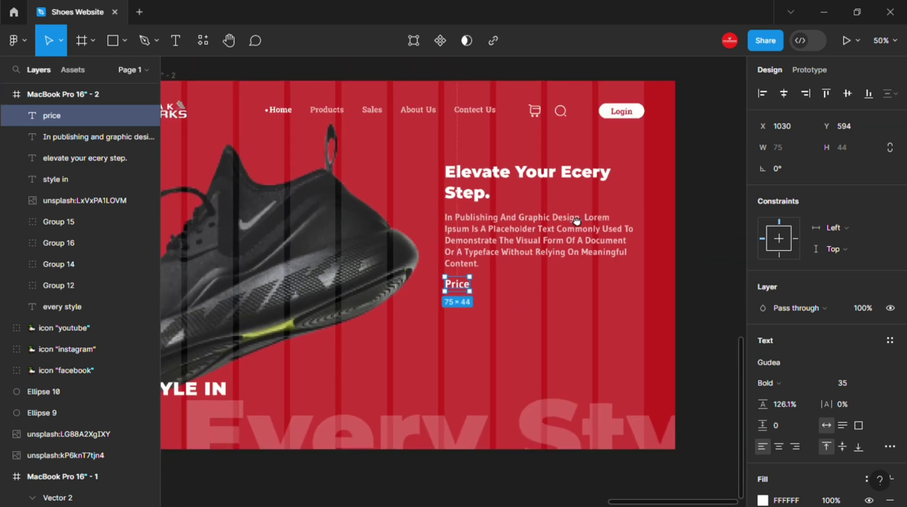
# Copy the Login pill beside Price, retype it as '$230 $500' at Auto width.
pyautogui.click(604, 133)
pyautogui.scroll(2, 488, 329)
pyautogui.hotkey('ctrl', 'v')
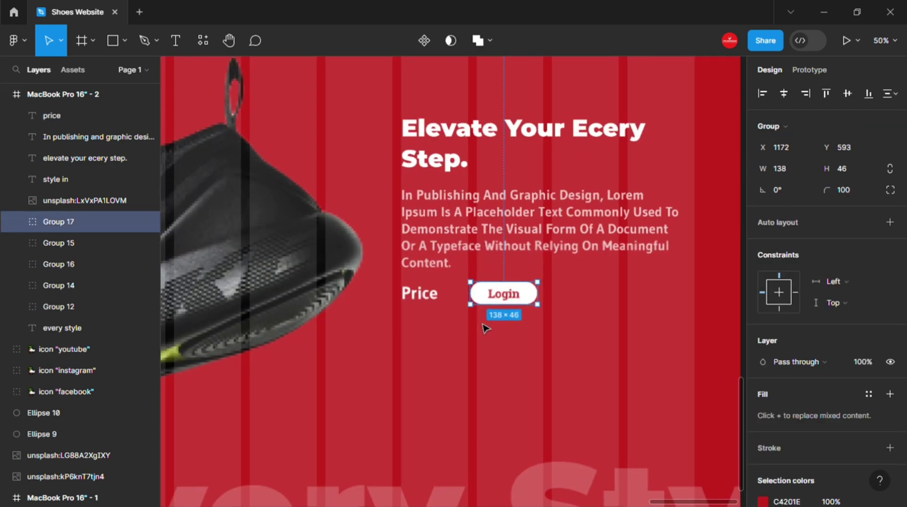
pyautogui.doubleClick(505, 297)
pyautogui.write('$230')
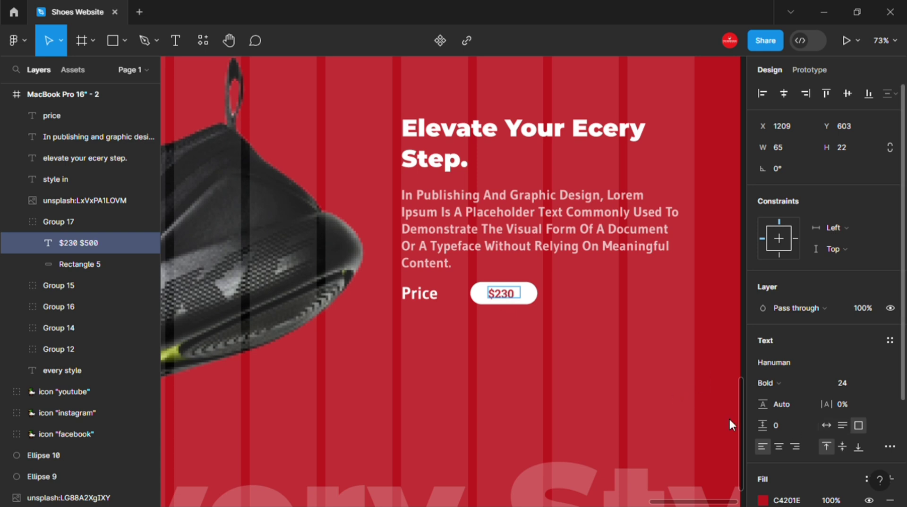
pyautogui.click(827, 426)
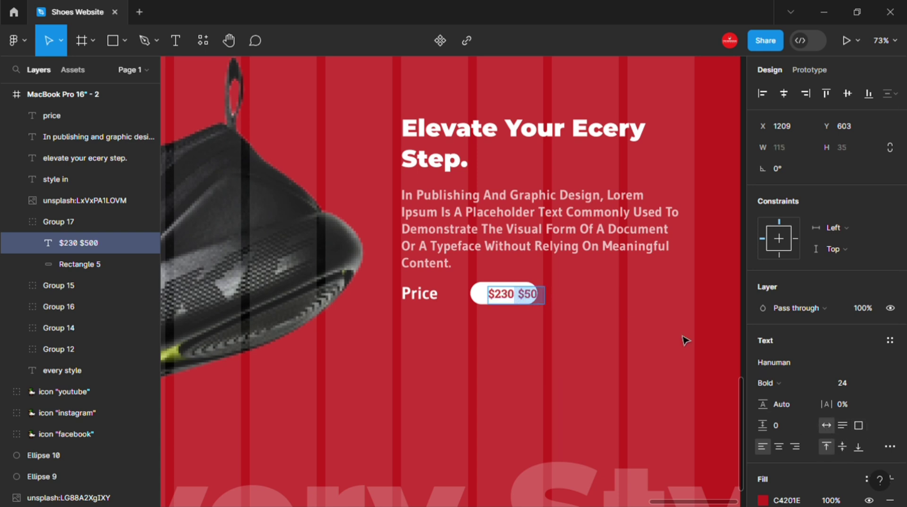
# Strike through the price text and set its opacity to 70%.
pyautogui.click(890, 447)
pyautogui.click(731, 341)
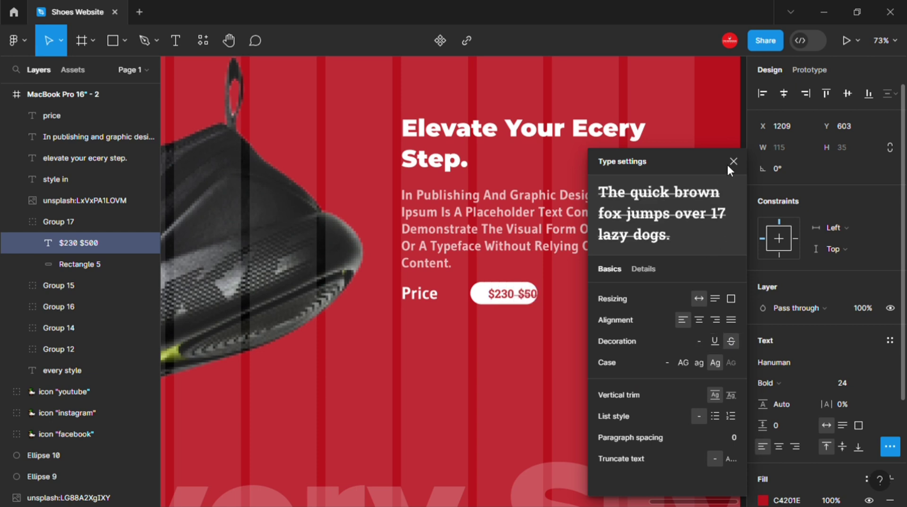
pyautogui.write('70')
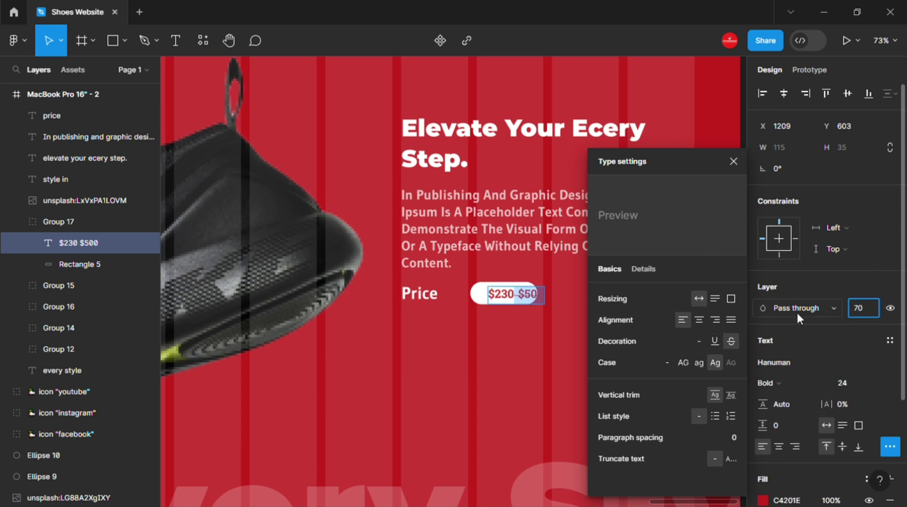
pyautogui.press('Return')
pyautogui.click(733, 161)
pyautogui.scroll(2, 531, 323)
pyautogui.scroll(4, 531, 323)
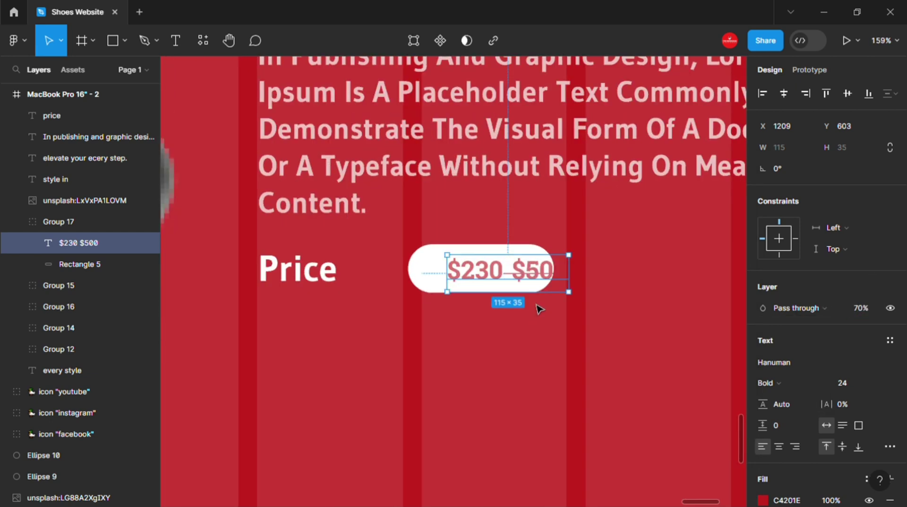
pyautogui.hotkey('ctrl', 'z')
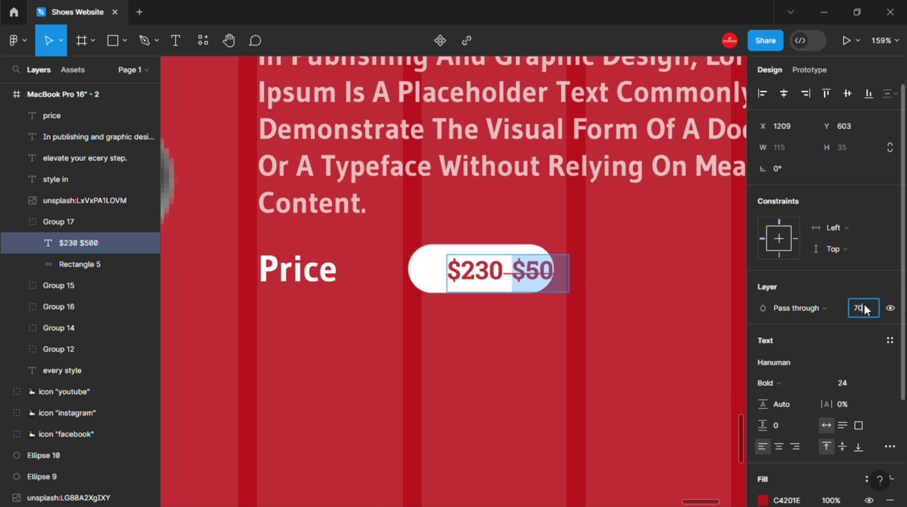
pyautogui.press('Return')
pyautogui.scroll(-1, 617, 307)
pyautogui.scroll(3, 616, 304)
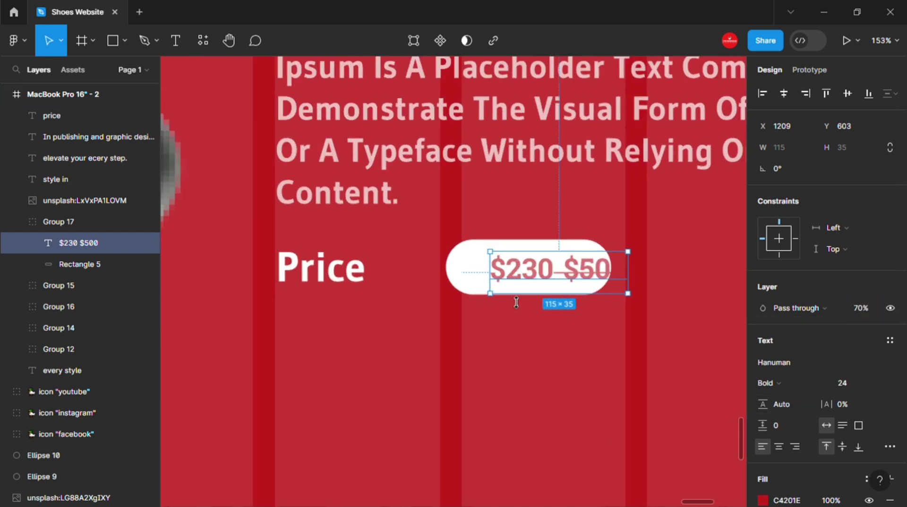
# Widen the white price pill and centre the price text inside it.
pyautogui.click(471, 269)
pyautogui.moveTo(611, 268); pyautogui.dragTo(651, 268)
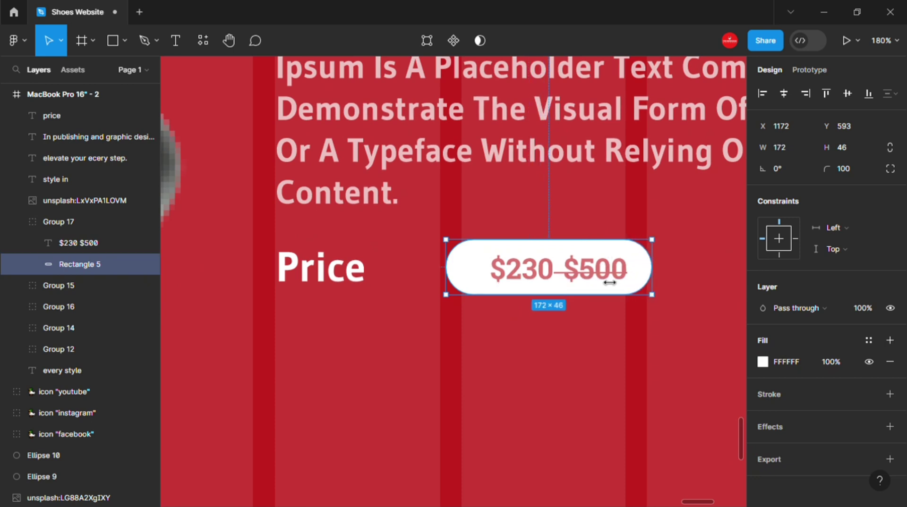
pyautogui.click(494, 278)
pyautogui.keyDown('shift'); pyautogui.click(467, 284); pyautogui.keyUp('shift')
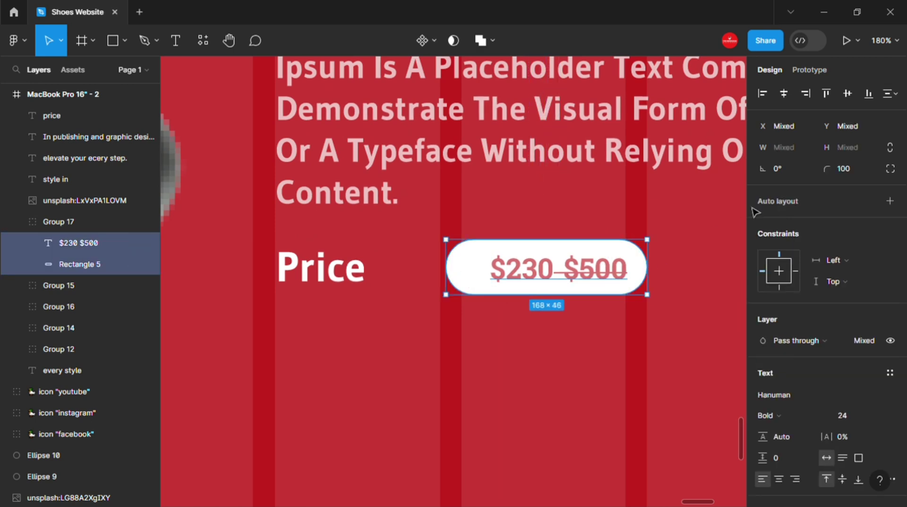
pyautogui.click(784, 93)
pyautogui.click(848, 93)
pyautogui.scroll(2, 538, 257)
pyautogui.scroll(1, 537, 257)
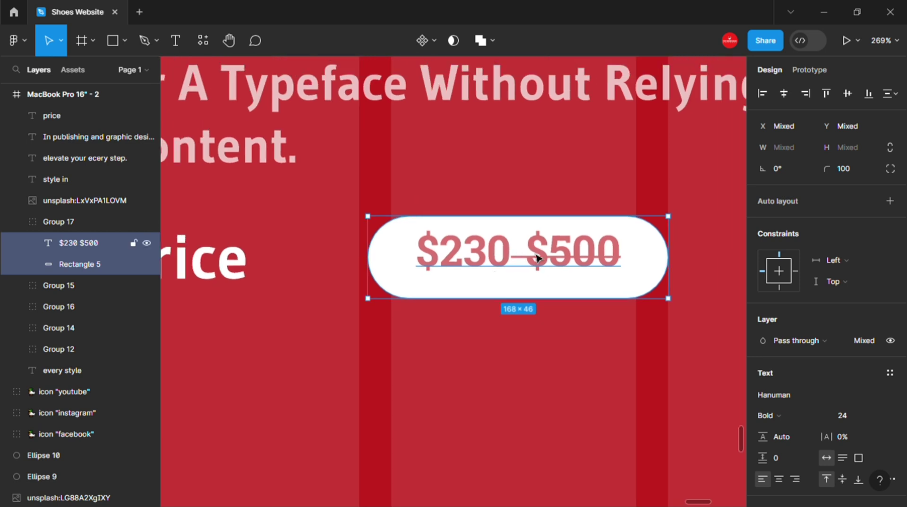
# Shorten the price text box, adjust the $230/$500 gap, and re-centre it in the pill.
pyautogui.click(546, 262)
pyautogui.moveTo(550, 304)
pyautogui.mouseDown()
pyautogui.moveTo(556, 265)
pyautogui.moveTo(531, 265)
pyautogui.mouseUp()
pyautogui.doubleClick(530, 266)
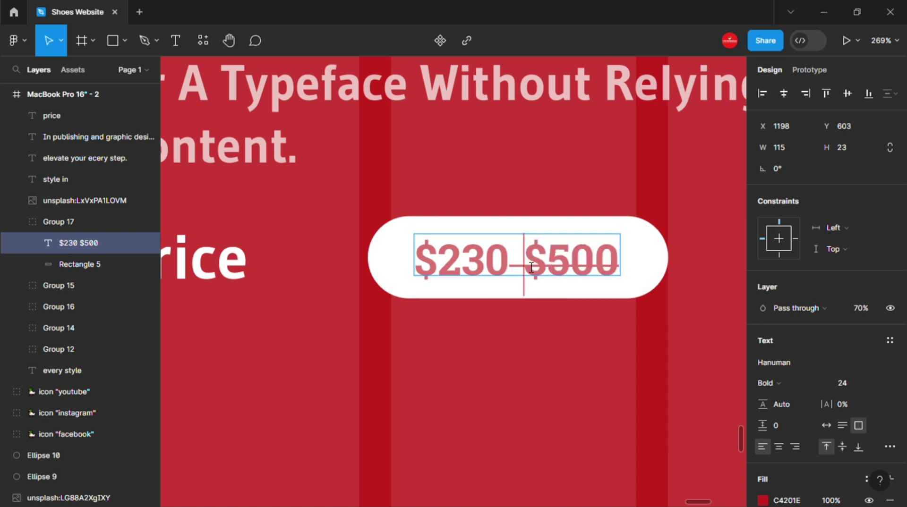
pyautogui.press('Escape')
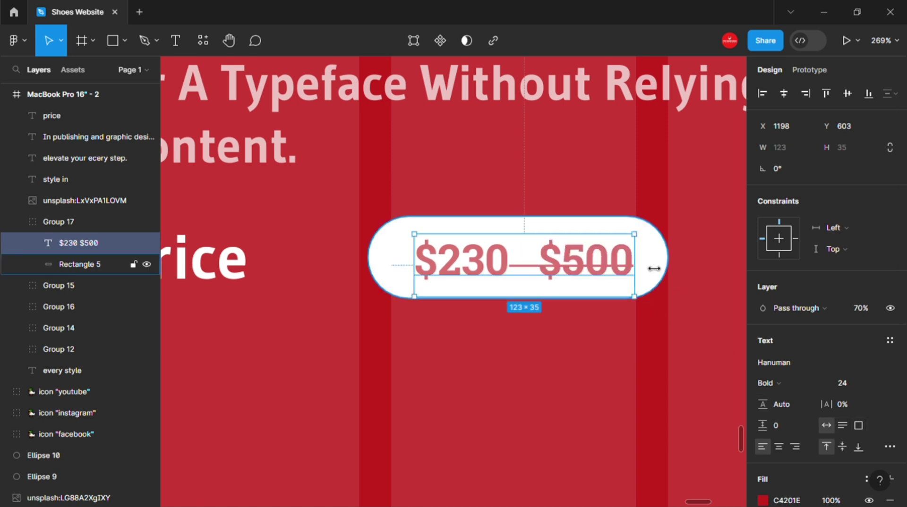
pyautogui.keyDown('shift'); pyautogui.click(657, 265); pyautogui.keyUp('shift')
pyautogui.click(783, 93)
pyautogui.click(847, 93)
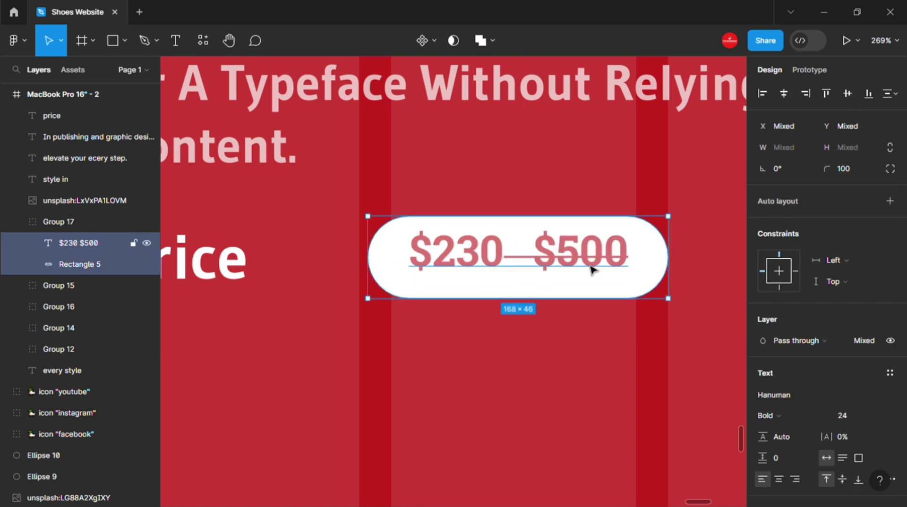
pyautogui.click(591, 266)
pyautogui.moveTo(590, 269); pyautogui.dragTo(590, 271)
# Fade the $500 amount's fill and return the $230 text to 100% opacity.
pyautogui.doubleClick(590, 267)
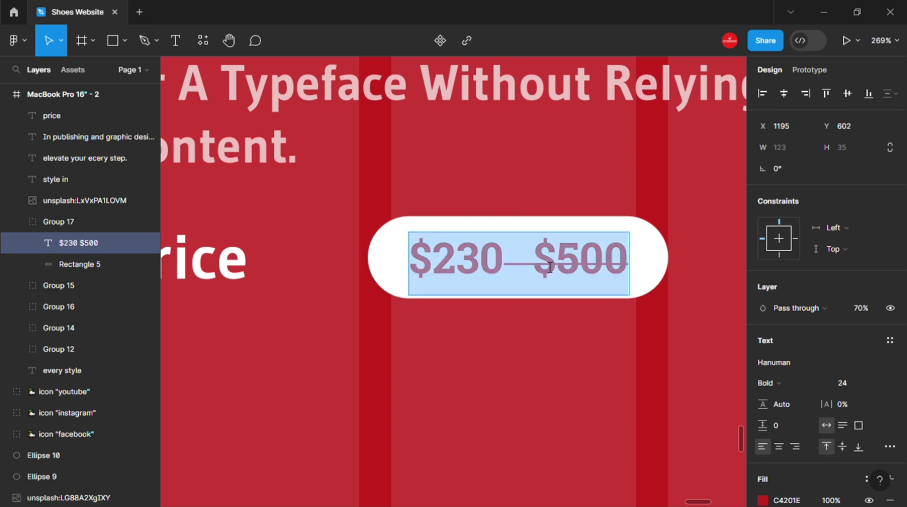
pyautogui.moveTo(534, 264); pyautogui.dragTo(677, 267)
pyautogui.click(763, 501)
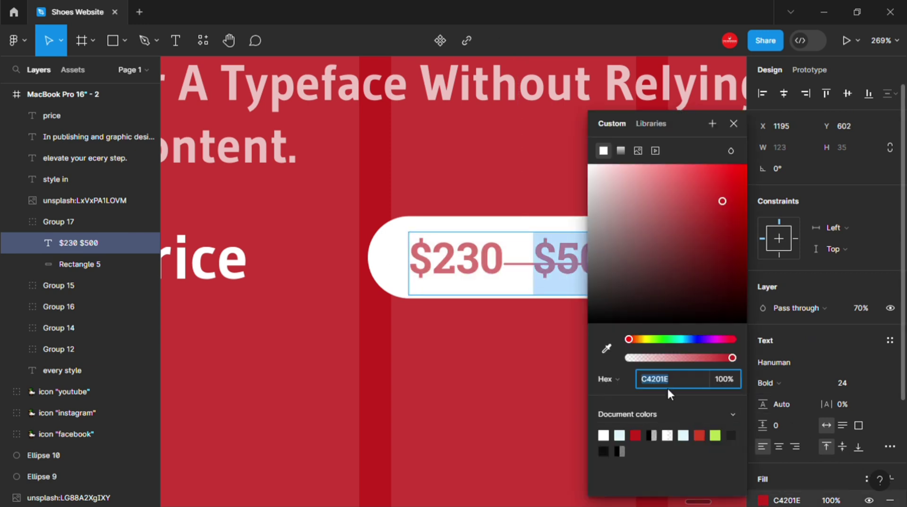
pyautogui.click(670, 358)
pyautogui.click(718, 378)
pyautogui.write('70')
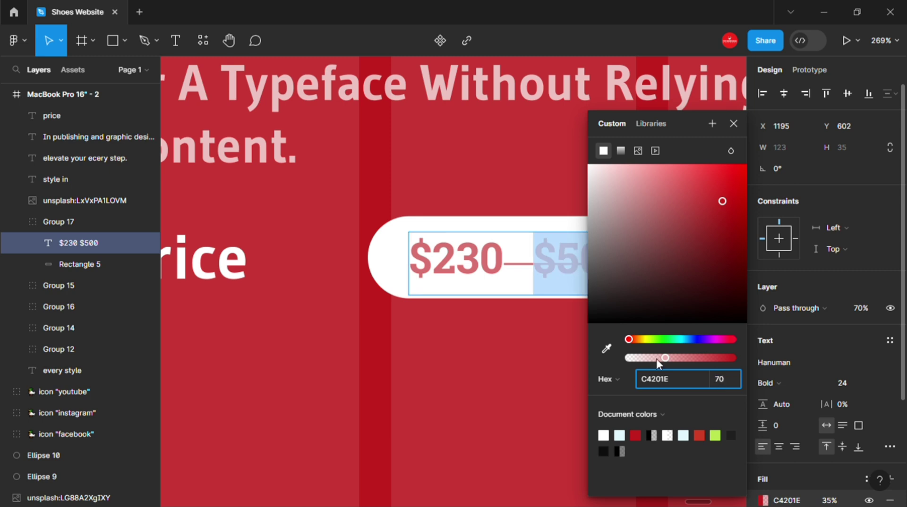
pyautogui.moveTo(503, 265); pyautogui.dragTo(389, 264)
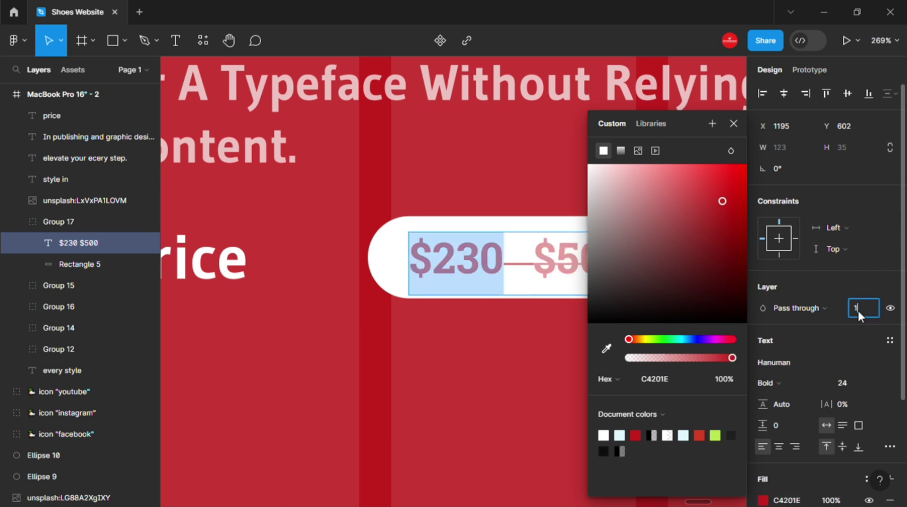
pyautogui.write('00')
pyautogui.press('Return')
pyautogui.click(733, 124)
pyautogui.press('Escape')
# Shorten the price text box to 22 px high.
pyautogui.scroll(-2, 562, 378)
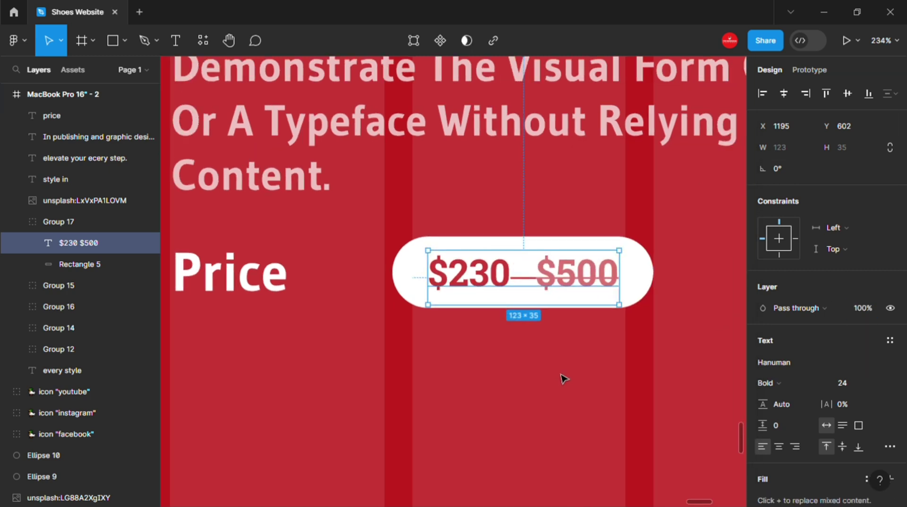
pyautogui.scroll(-3, 580, 362)
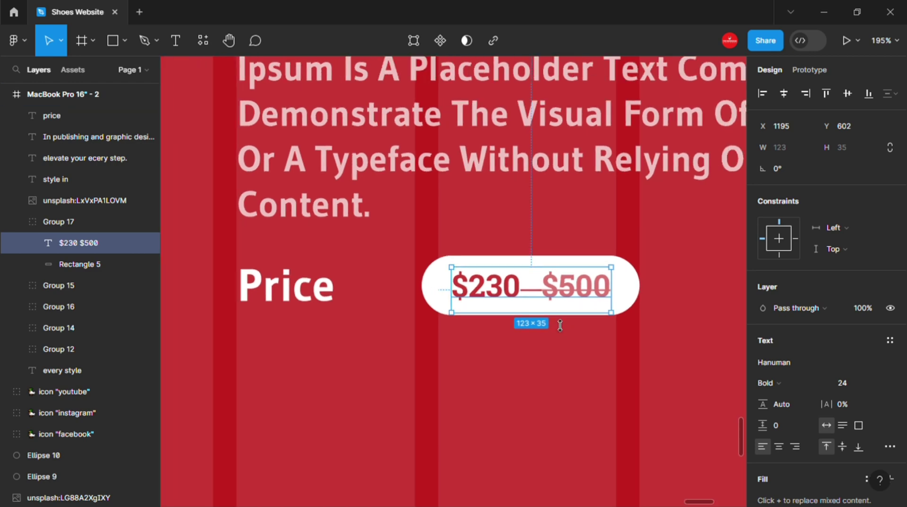
pyautogui.moveTo(558, 316)
pyautogui.mouseDown()
pyautogui.moveTo(562, 300)
pyautogui.moveTo(568, 306)
pyautogui.mouseUp()
pyautogui.scroll(5, 565, 301)
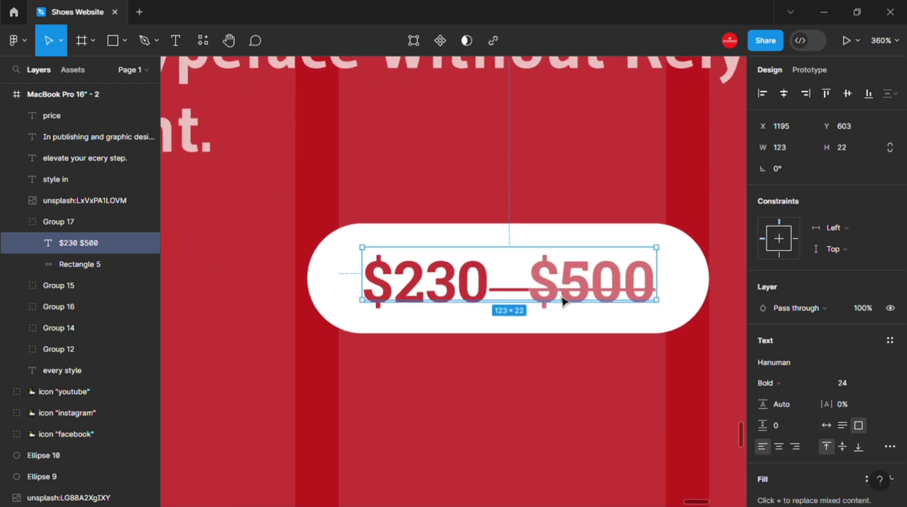
pyautogui.scroll(-3, 572, 333)
pyautogui.scroll(-3, 572, 333)
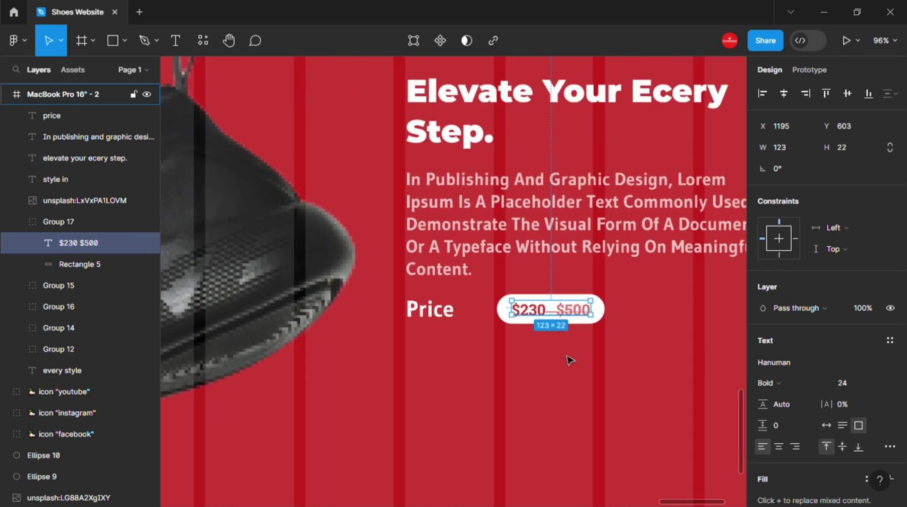
pyautogui.scroll(-2, 543, 350)
pyautogui.click(516, 359)
pyautogui.click(584, 325)
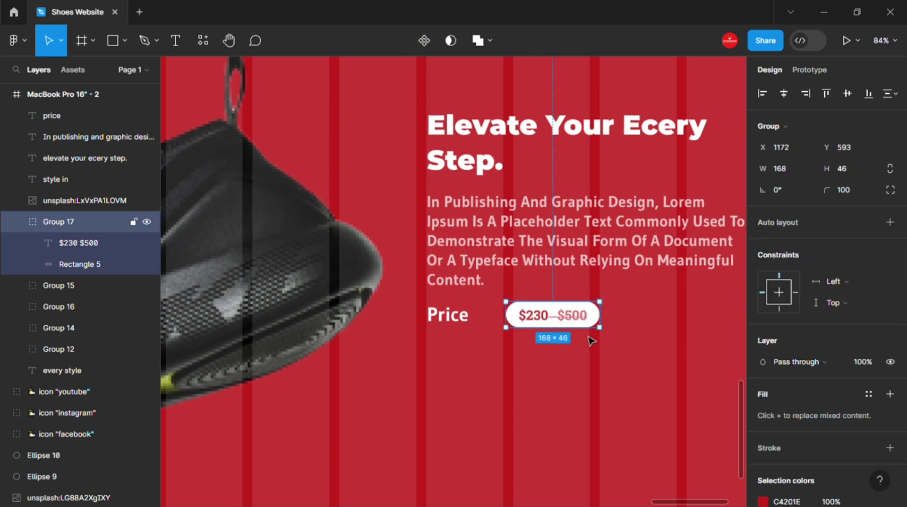
pyautogui.click(573, 355)
# Move the price pill group left beside the Price heading.
pyautogui.scroll(-1, 504, 366)
pyautogui.scroll(2, 543, 359)
pyautogui.scroll(2, 585, 354)
pyautogui.moveTo(585, 354); pyautogui.dragTo(492, 346)
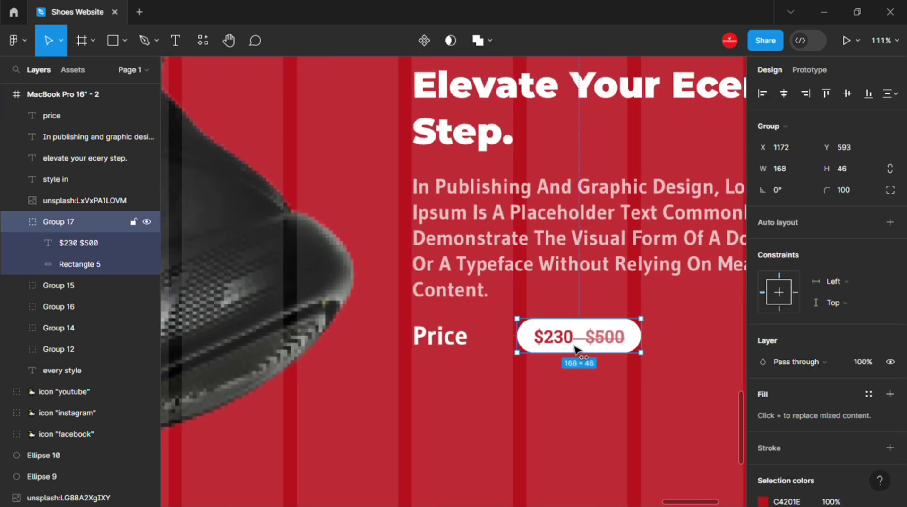
pyautogui.keyDown('shift'); pyautogui.click(442, 338); pyautogui.keyUp('shift')
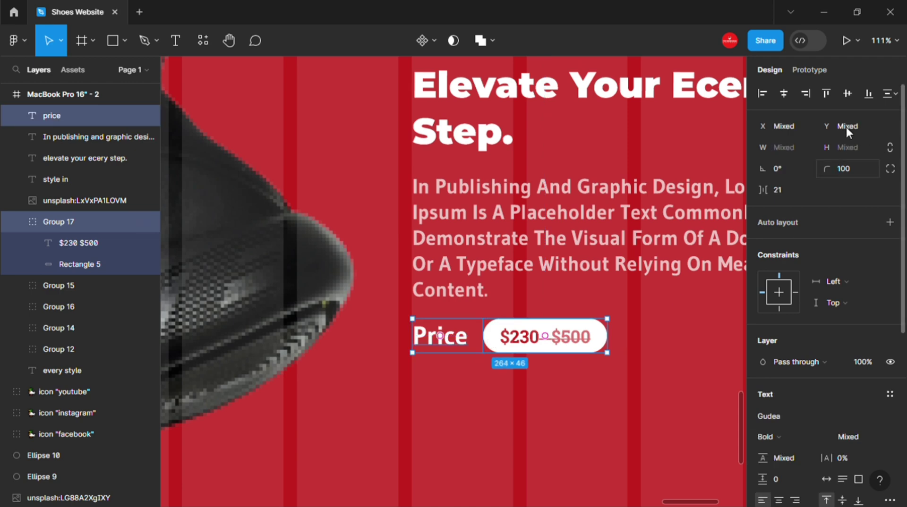
pyautogui.click(713, 351)
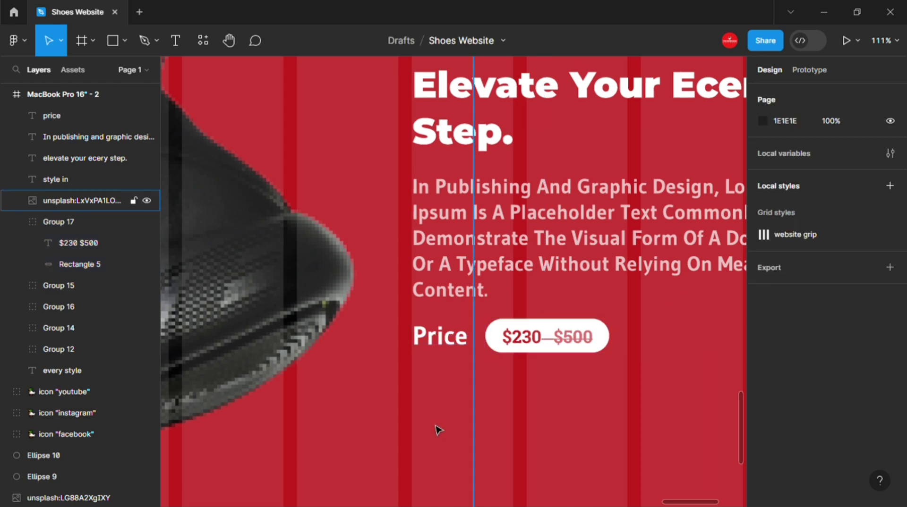
# Draw a light grey circle below the Price row.
pyautogui.scroll(-2, 554, 361)
pyautogui.click(556, 244)
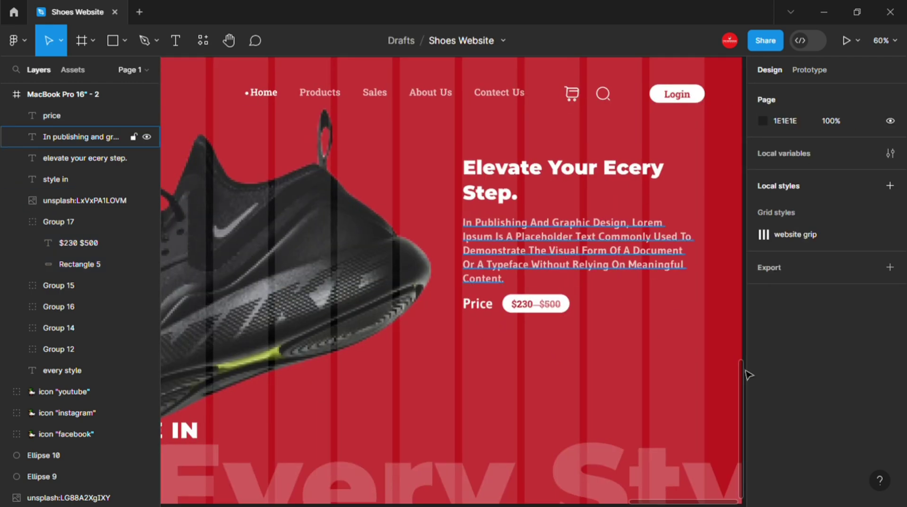
pyautogui.click(559, 394)
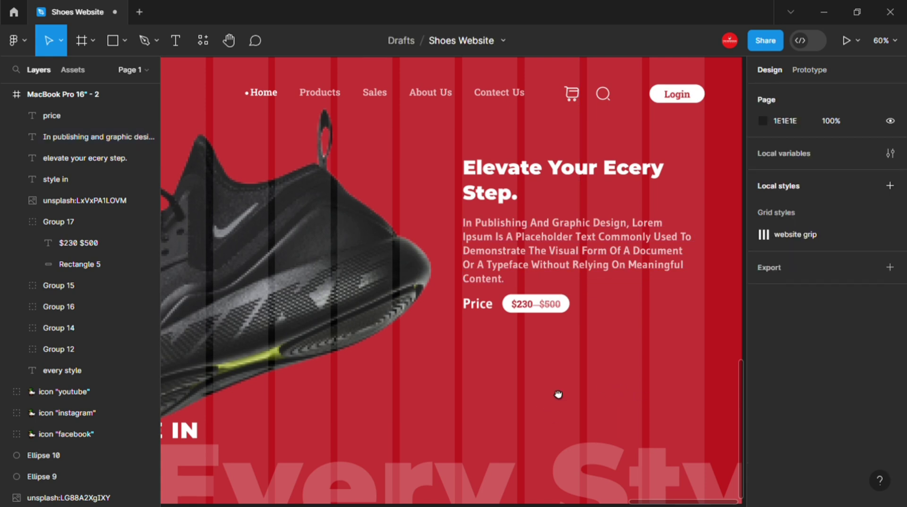
pyautogui.scroll(-1, 482, 383)
pyautogui.press('o')
pyautogui.moveTo(463, 313)
pyautogui.mouseDown()
pyautogui.moveTo(489, 338)
pyautogui.moveTo(477, 324)
pyautogui.moveTo(514, 325)
pyautogui.mouseUp()
# Duplicate the circle into a row of three and space them evenly.
pyautogui.scroll(2, 482, 336)
pyautogui.scroll(3, 489, 339)
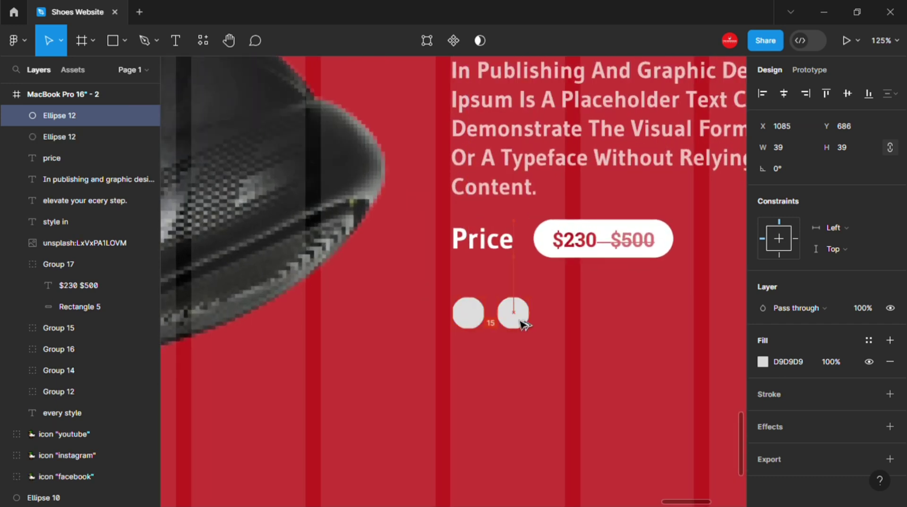
pyautogui.hotkey('ctrl', 'd')
pyautogui.keyDown('shift'); pyautogui.click(514, 321); pyautogui.keyUp('shift')
pyautogui.keyDown('shift'); pyautogui.click(467, 313); pyautogui.keyUp('shift')
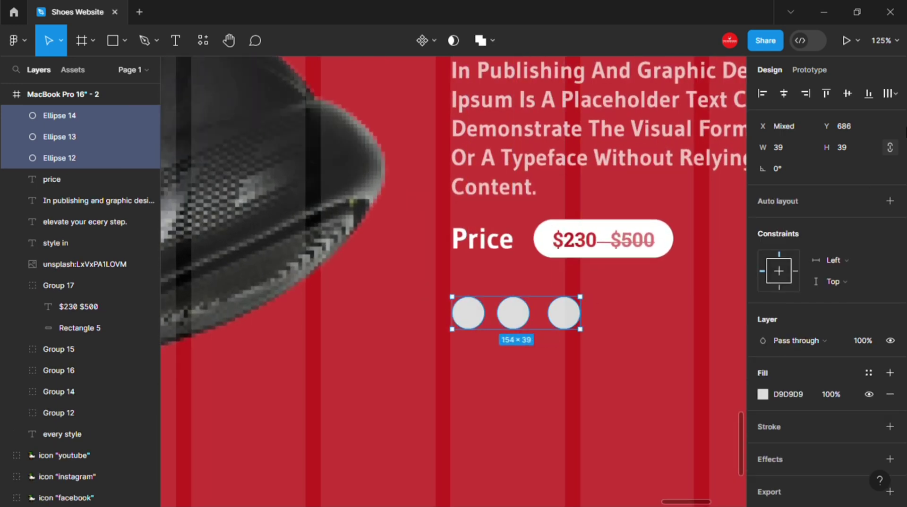
pyautogui.click(892, 93)
pyautogui.press('Return')
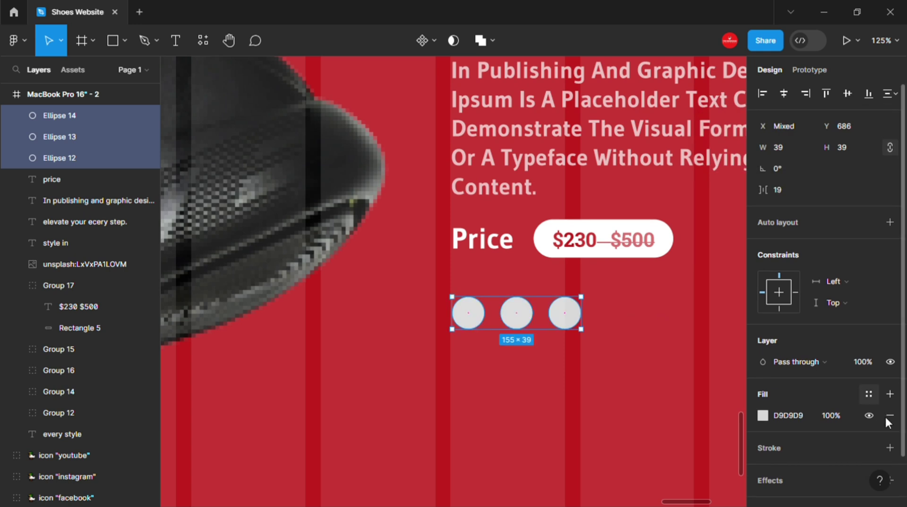
# Give the three circles a white 5 px outline stroke.
pyautogui.click(890, 448)
pyautogui.click(762, 469)
pyautogui.click(603, 435)
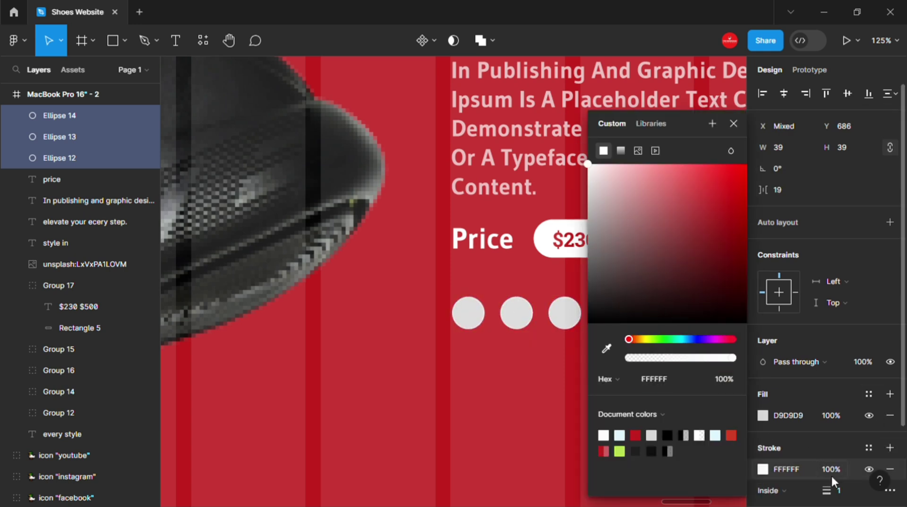
pyautogui.click(839, 490)
pyautogui.write('4')
pyautogui.press('Up')
pyautogui.click(733, 124)
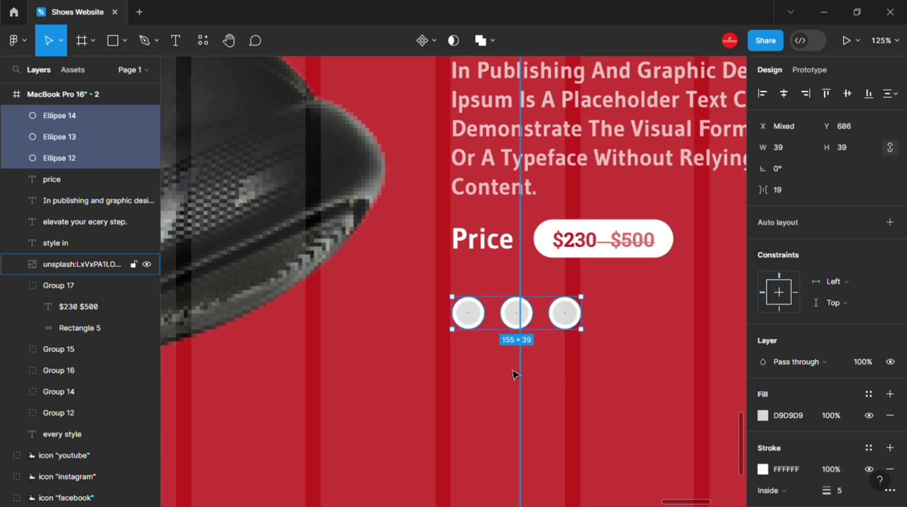
# Fill the circles dark 2A2B2B, lime green B7E34F and red D33F26.
pyautogui.click(514, 370)
pyautogui.click(467, 313)
pyautogui.press('i')
pyautogui.click(348, 179)
pyautogui.click(59, 137)
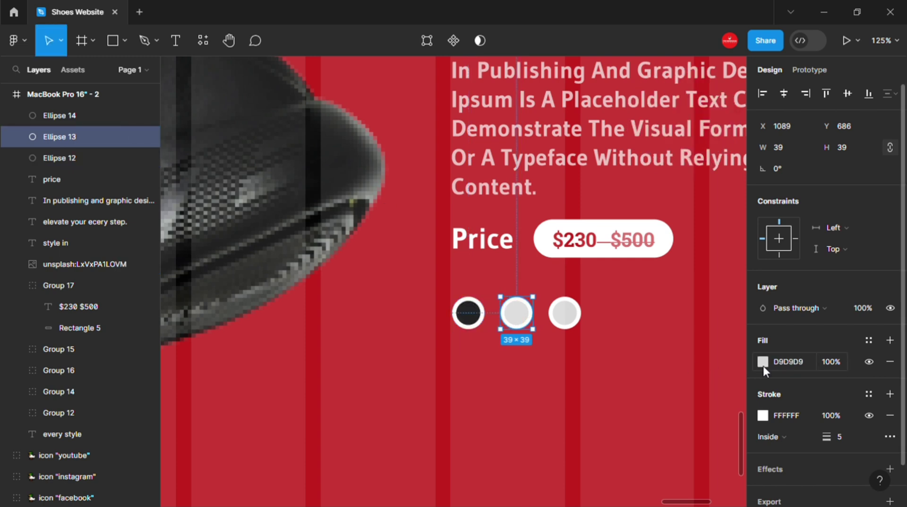
pyautogui.click(762, 361)
pyautogui.click(603, 452)
pyautogui.click(565, 314)
pyautogui.click(762, 362)
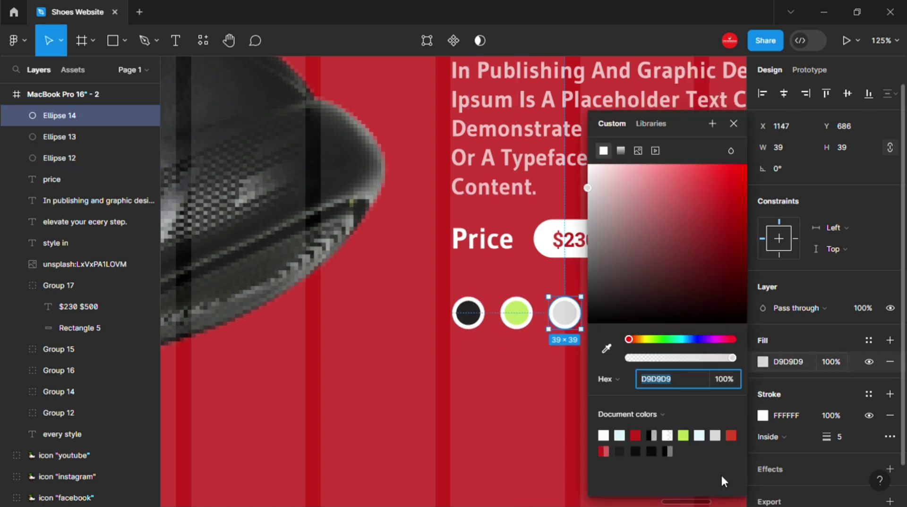
pyautogui.click(731, 435)
pyautogui.click(733, 125)
pyautogui.click(569, 419)
pyautogui.scroll(-3, 586, 439)
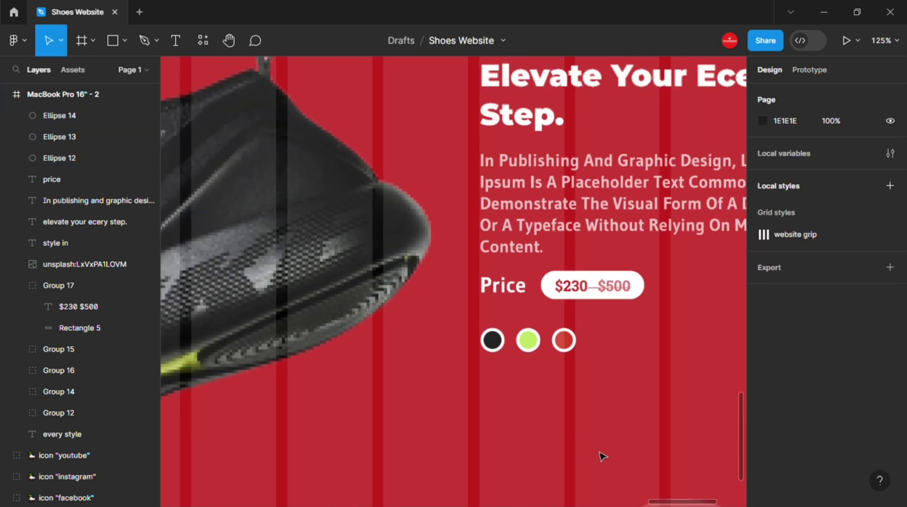
pyautogui.scroll(-2, 585, 425)
# Duplicate the Login button and left-align the copy beneath the swatches.
pyautogui.scroll(-3, 643, 300)
pyautogui.scroll(3, 648, 298)
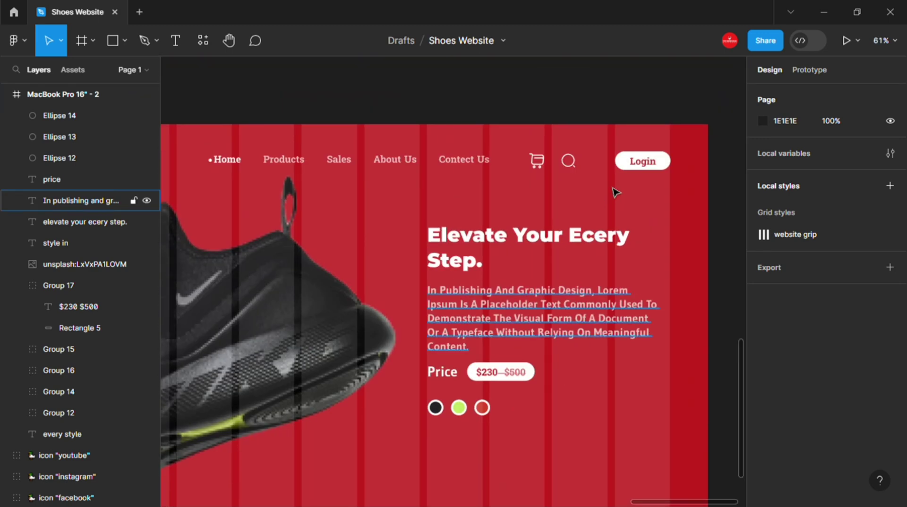
pyautogui.click(59, 349)
pyautogui.hotkey('ctrl', 'd')
pyautogui.scroll(-3, 563, 471)
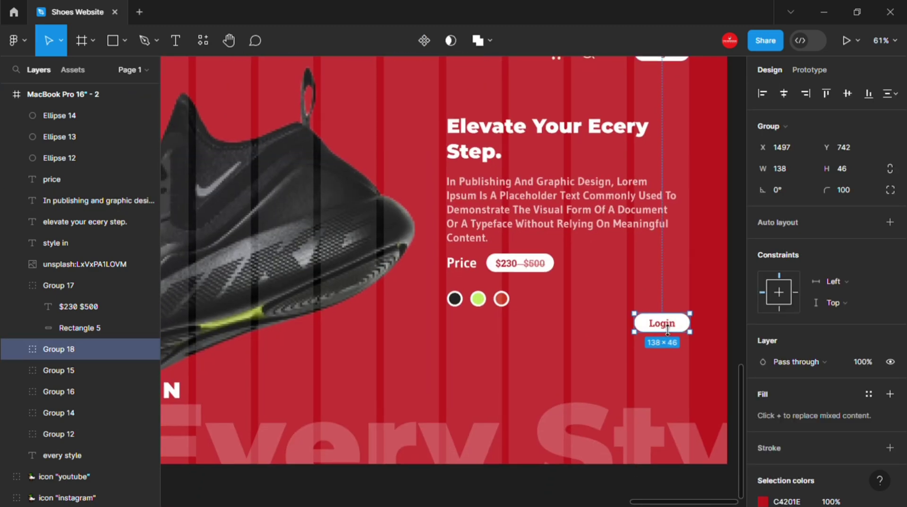
pyautogui.hotkey('shift', 'Down')
pyautogui.hotkey('shift', 'Down')
pyautogui.hotkey('shift', 'Down')
pyautogui.keyDown('shift'); pyautogui.click(462, 305); pyautogui.keyUp('shift')
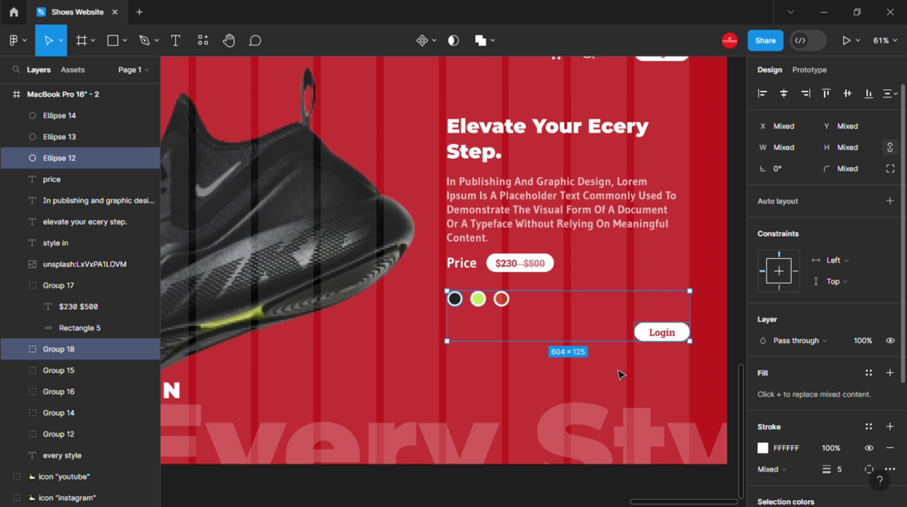
pyautogui.click(761, 93)
pyautogui.click(496, 336)
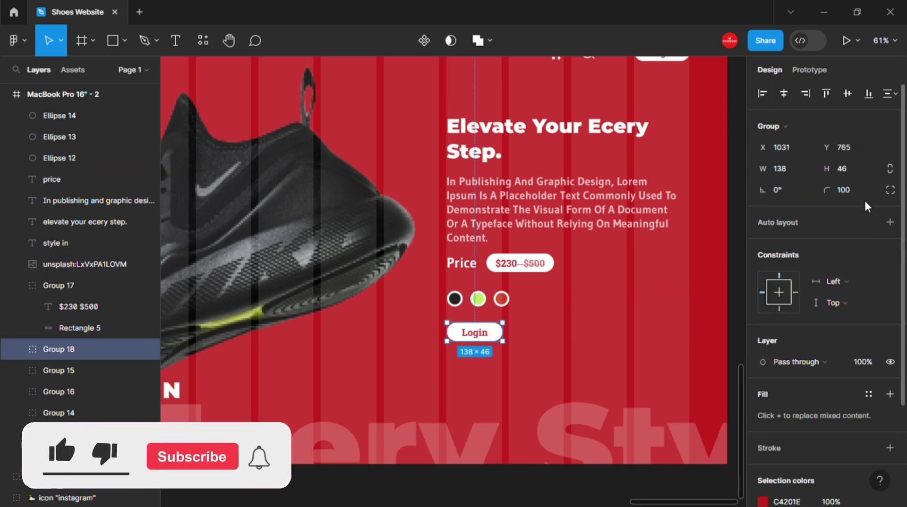
# Enlarge the copied button's background rectangle to 309 × 68.
pyautogui.keyDown('ctrl'); pyautogui.scroll(2, 471, 348); pyautogui.keyUp('ctrl')
pyautogui.click(491, 333)
pyautogui.doubleClick(491, 334)
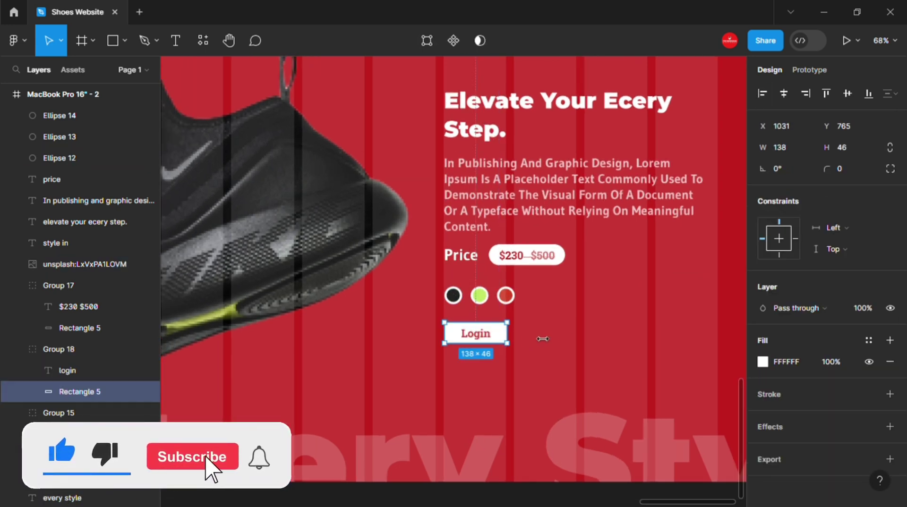
pyautogui.moveTo(506, 333)
pyautogui.mouseDown()
pyautogui.moveTo(601, 341)
pyautogui.moveTo(572, 350)
pyautogui.mouseUp()
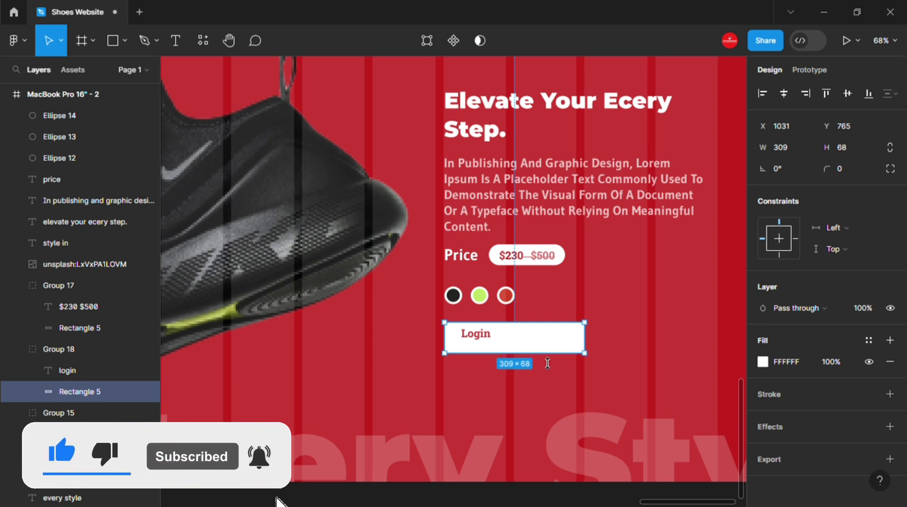
# Send the shoe photo to the back and begin editing the button label.
pyautogui.doubleClick(491, 361)
pyautogui.click(733, 162)
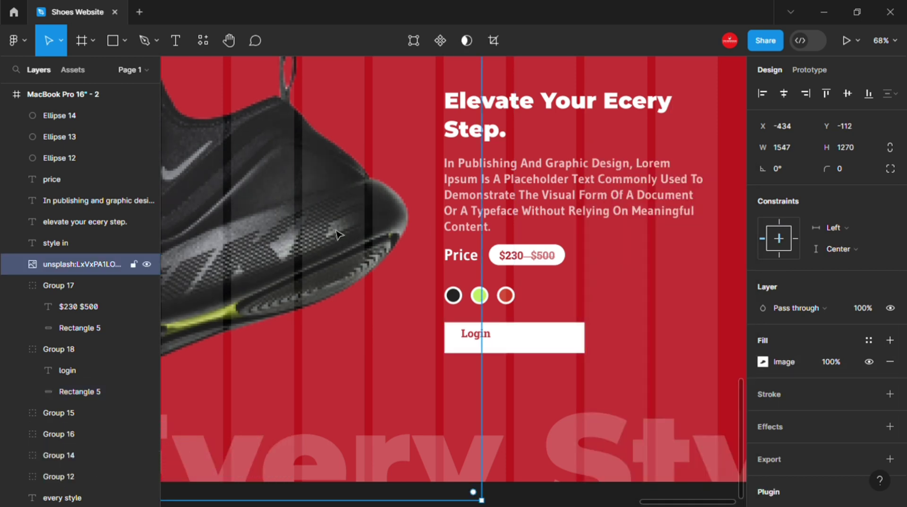
pyautogui.hotkey('ctrl', 'shift', '[')
pyautogui.click(483, 343)
pyautogui.doubleClick(483, 344)
pyautogui.write('Buy Now')
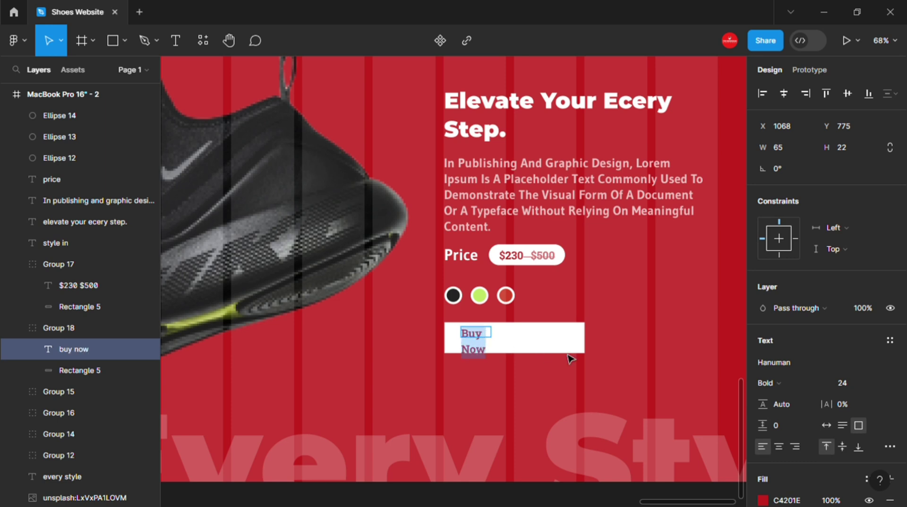
# Style the BUY NOW label as uppercase Montserrat ExtraBold 32 on one line.
pyautogui.click(890, 446)
pyautogui.click(683, 363)
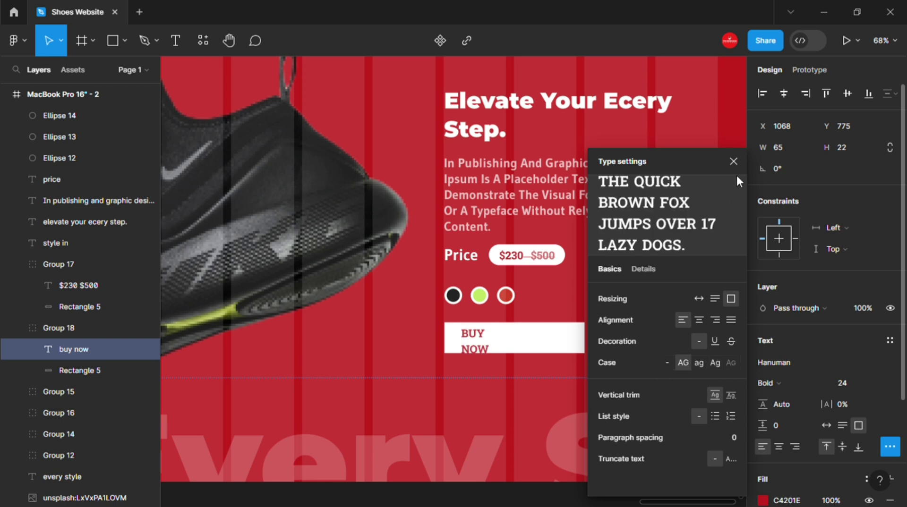
pyautogui.click(826, 407)
pyautogui.click(826, 425)
pyautogui.click(783, 361)
pyautogui.write('monts')
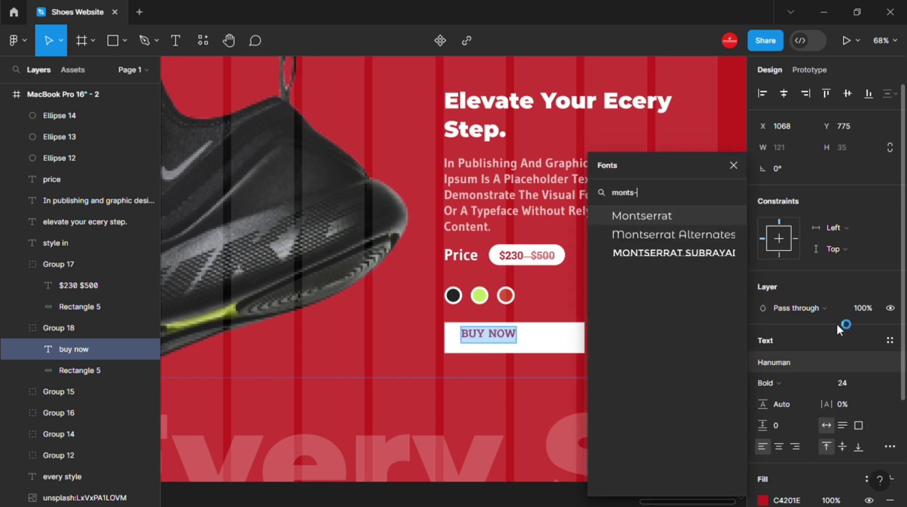
pyautogui.click(671, 217)
pyautogui.click(770, 382)
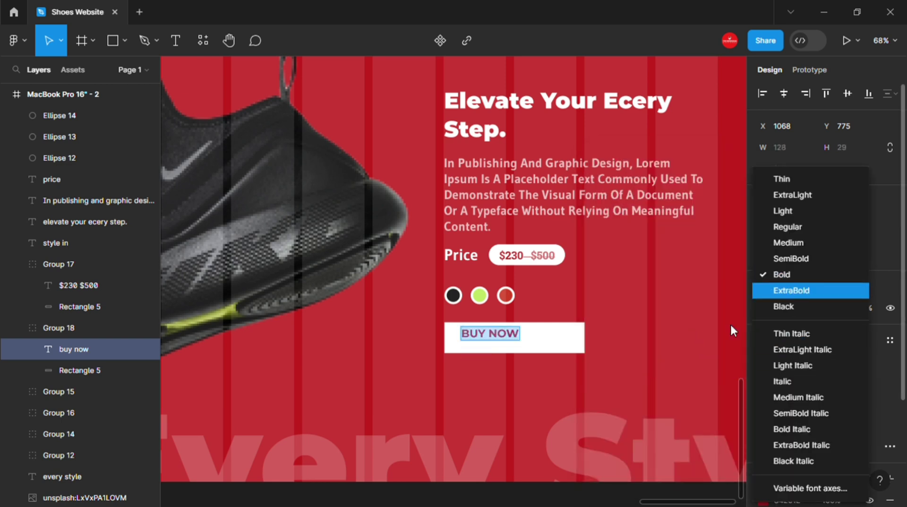
pyautogui.click(791, 290)
pyautogui.click(843, 383)
pyautogui.click(860, 391)
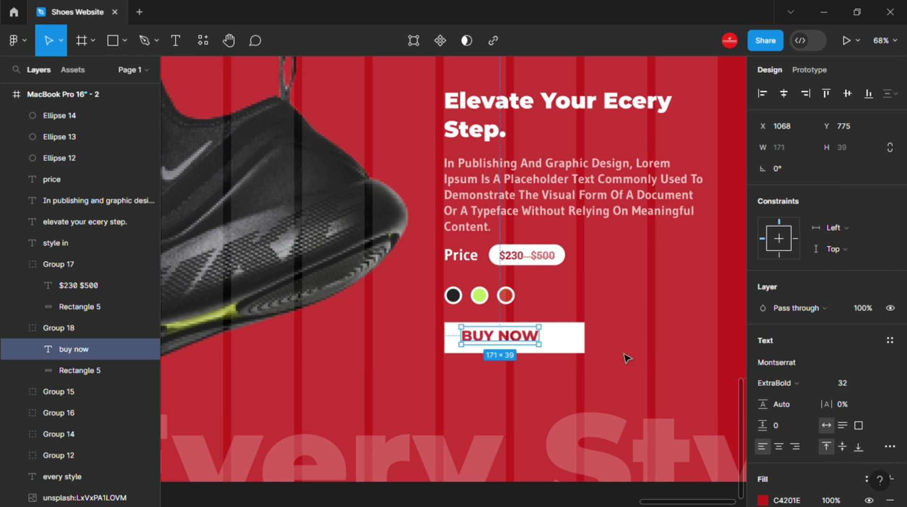
# Set the BUY NOW button group's corner radius to 100.
pyautogui.hotkey('ctrl', 'a')
pyautogui.press('Escape')
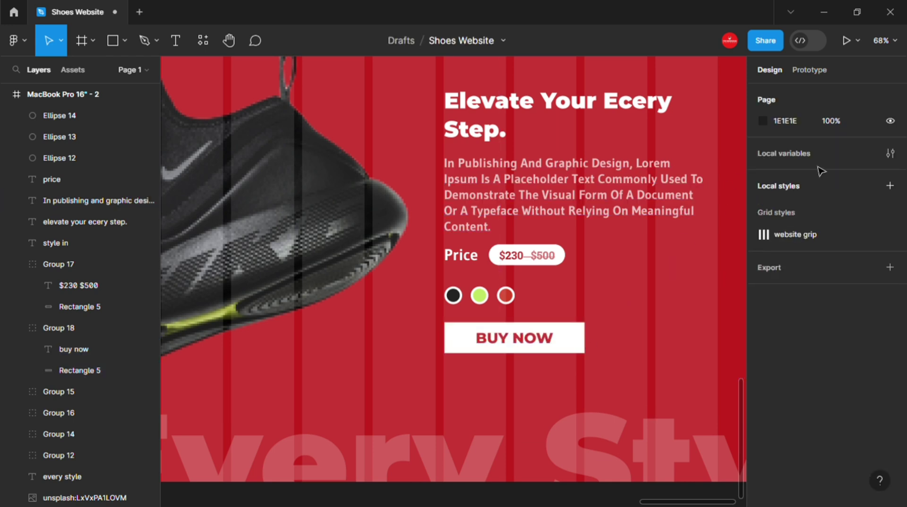
pyautogui.click(599, 338)
pyautogui.click(848, 189)
pyautogui.write('100')
pyautogui.press('Escape')
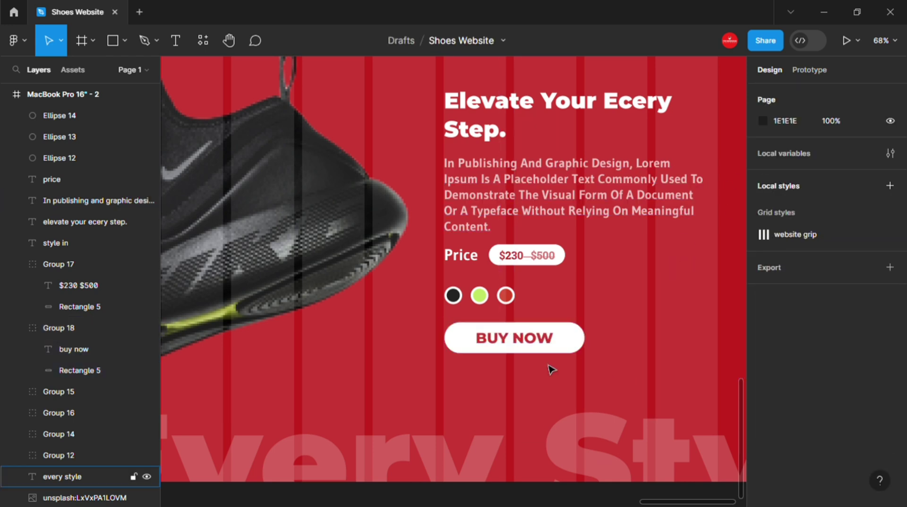
# Left-align the hero text, price and BUY NOW button.
pyautogui.keyDown('ctrl'); pyautogui.scroll(-2, 592, 368); pyautogui.keyUp('ctrl')
pyautogui.click(283, 189)
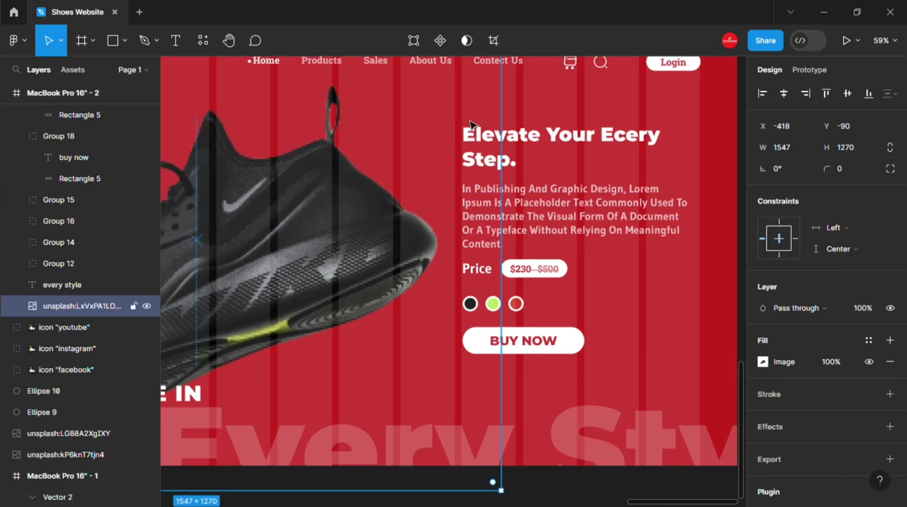
pyautogui.press('Escape')
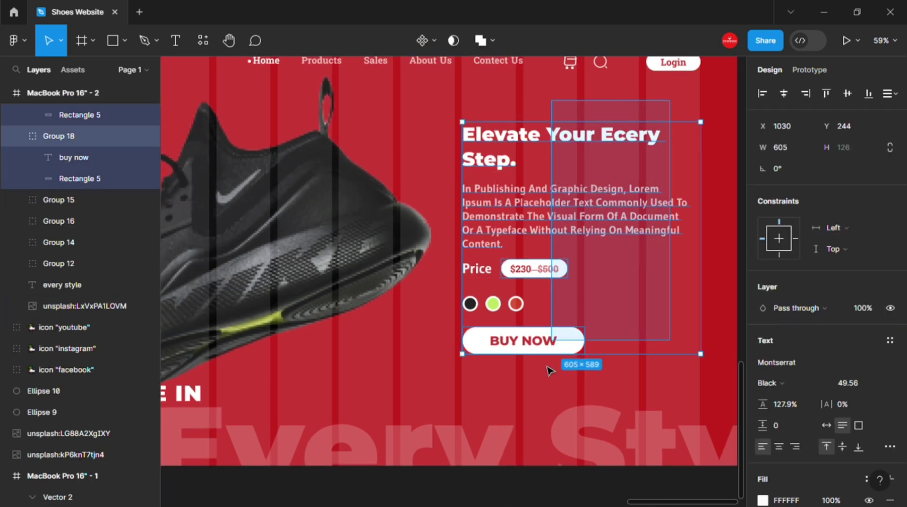
pyautogui.moveTo(609, 189); pyautogui.dragTo(547, 366)
pyautogui.click(761, 93)
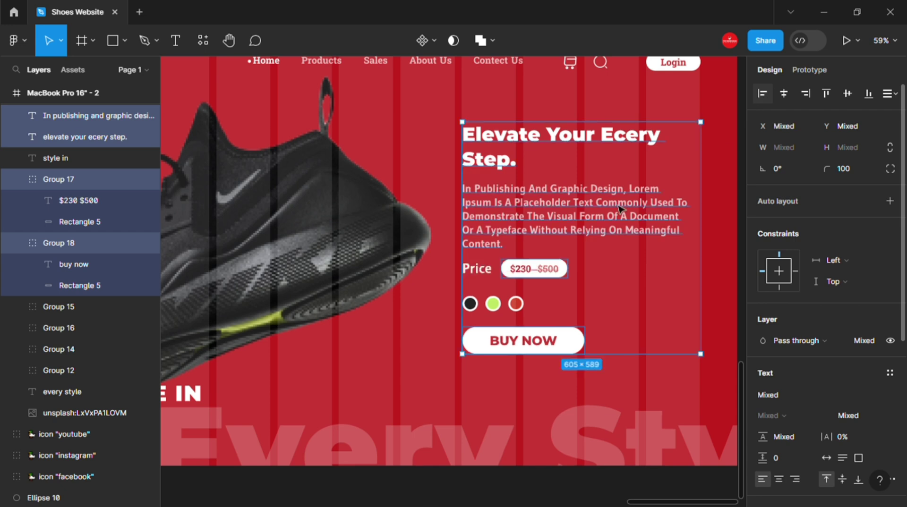
pyautogui.click(513, 282)
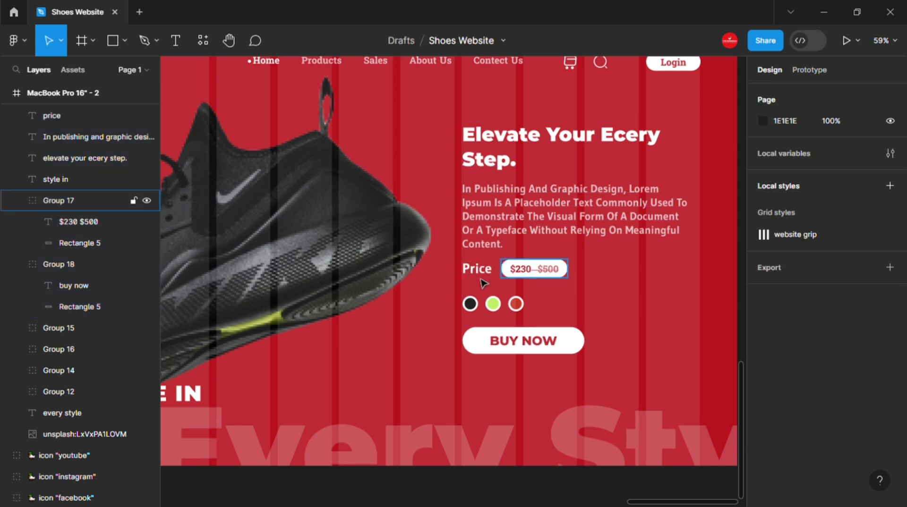
# Group the Price label with its pill, and group the three swatches.
pyautogui.click(534, 269)
pyautogui.keyDown('shift'); pyautogui.click(477, 268); pyautogui.keyUp('shift')
pyautogui.hotkey('ctrl', 'g')
pyautogui.click(493, 304)
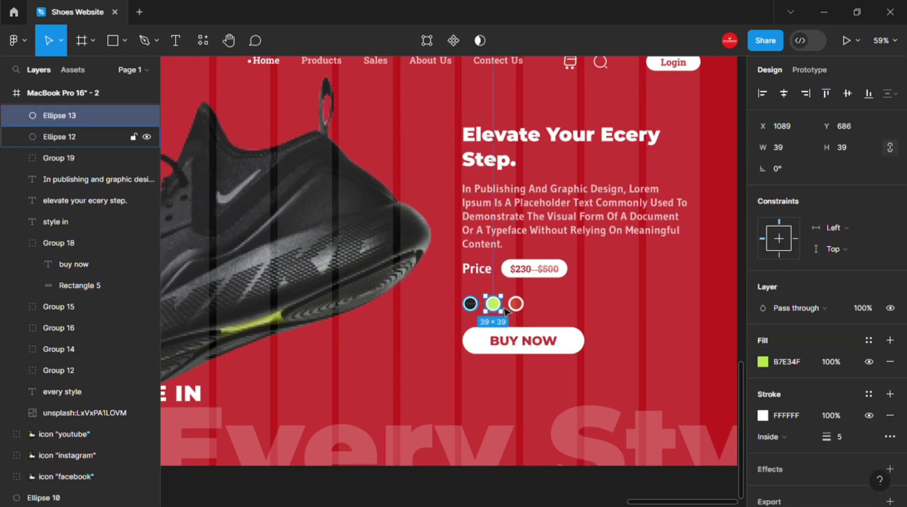
pyautogui.keyDown('shift'); pyautogui.click(515, 304); pyautogui.keyUp('shift')
pyautogui.hotkey('ctrl', 'g')
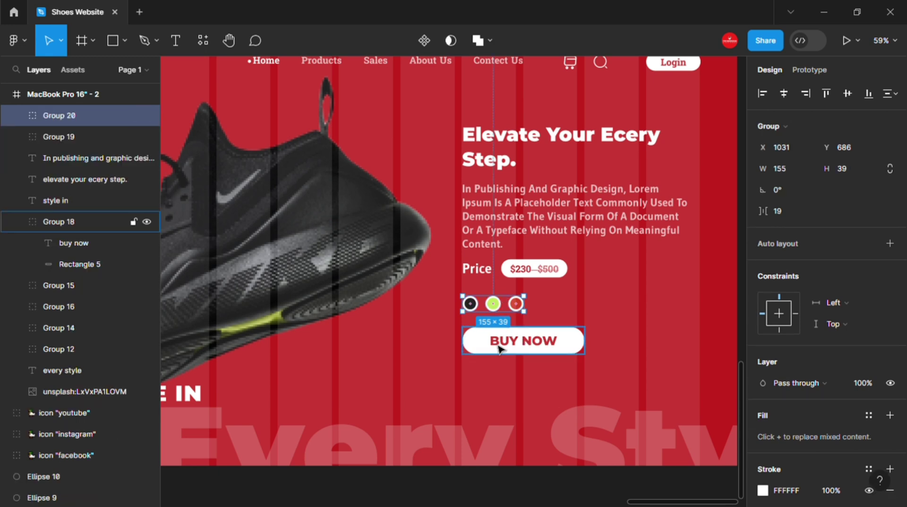
# Space the headline, paragraph, Price row and swatches evenly, 37 apart.
pyautogui.keyDown('shift'); pyautogui.click(524, 341); pyautogui.keyUp('shift')
pyautogui.keyDown('shift'); pyautogui.click(505, 203); pyautogui.keyUp('shift')
pyautogui.keyDown('shift'); pyautogui.click(501, 156); pyautogui.keyUp('shift')
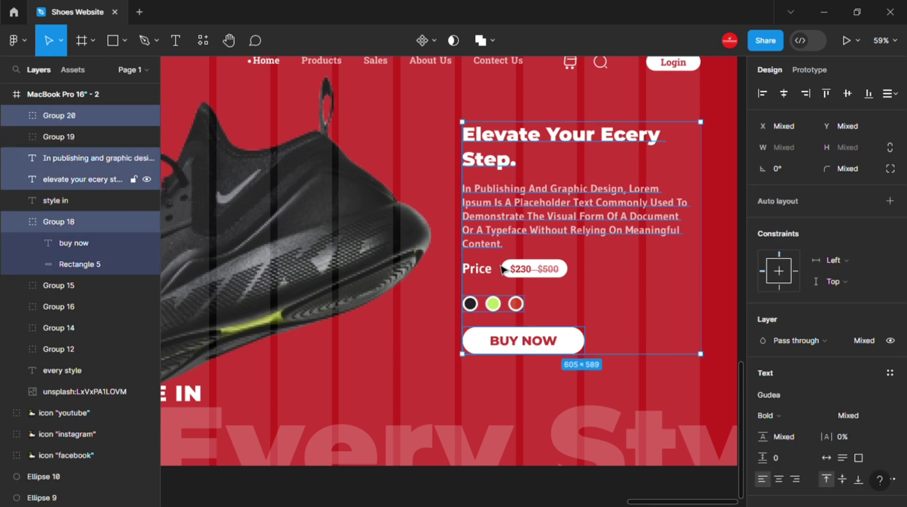
pyautogui.keyDown('shift'); pyautogui.click(533, 277); pyautogui.keyUp('shift')
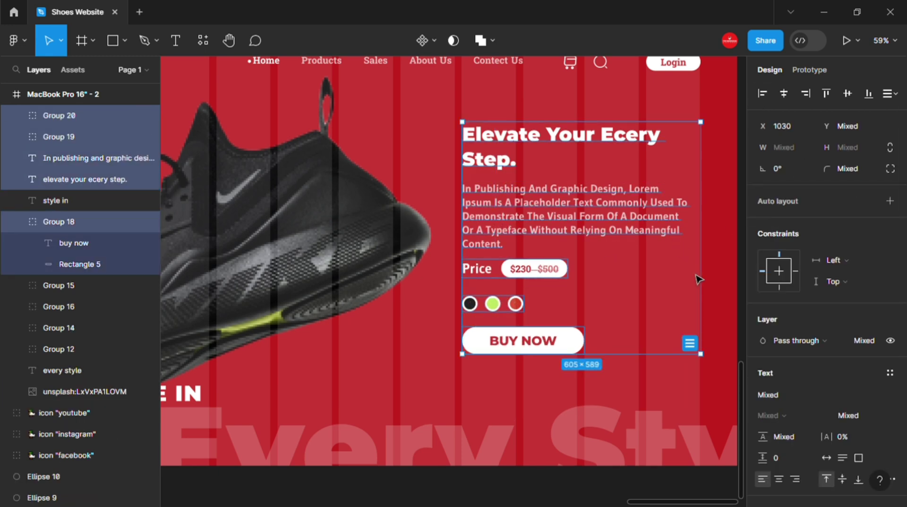
pyautogui.click(700, 333)
pyautogui.moveTo(709, 108); pyautogui.dragTo(519, 311)
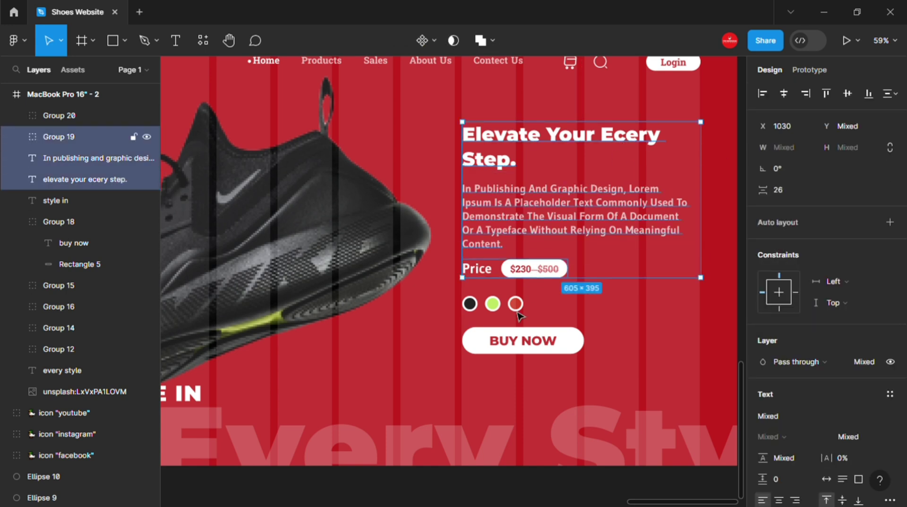
pyautogui.click(725, 313)
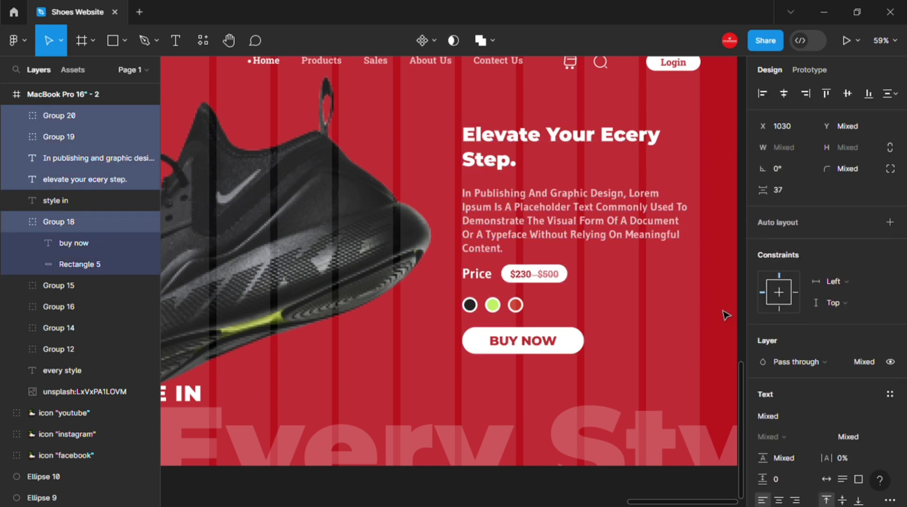
pyautogui.scroll(-2, 692, 295)
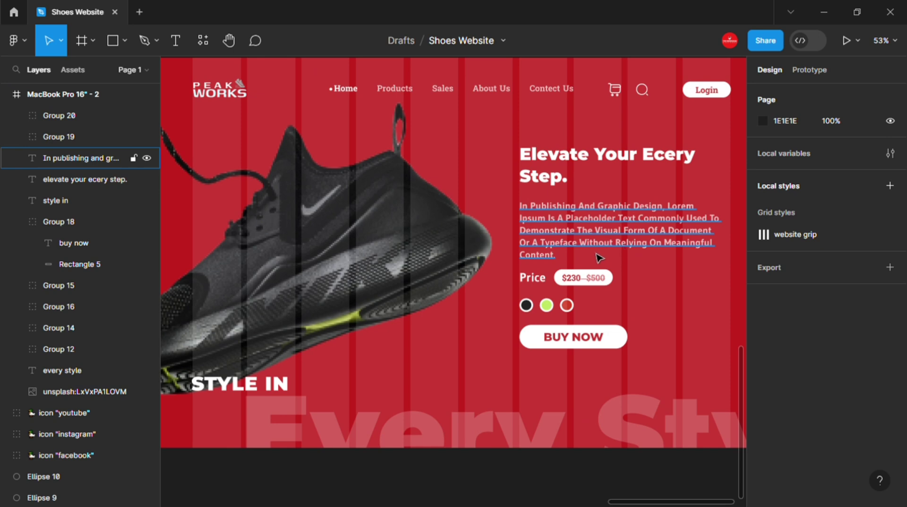
pyautogui.scroll(-3, 419, 214)
# Trace a sole-shaped path under the shoe with the Pen tool.
pyautogui.scroll(1, 419, 214)
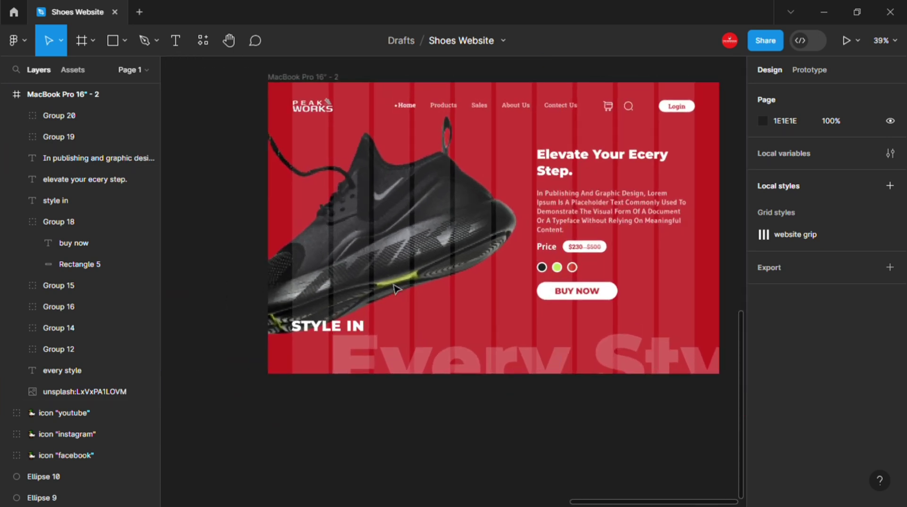
pyautogui.press('p')
pyautogui.click(318, 293)
pyautogui.click(366, 279)
pyautogui.click(396, 263)
pyautogui.moveTo(457, 246)
pyautogui.mouseDown()
pyautogui.moveTo(467, 245)
pyautogui.moveTo(481, 278)
pyautogui.mouseUp()
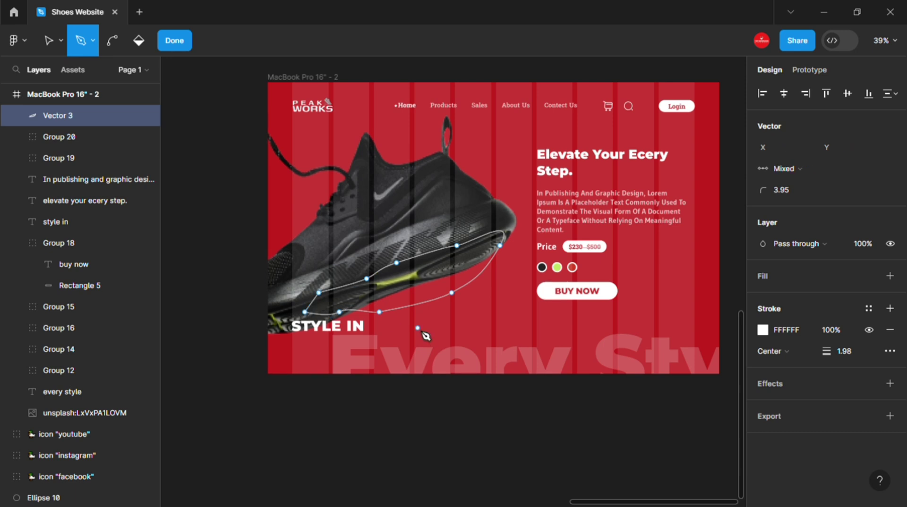
pyautogui.press('Escape')
# Give the sole shape a black 000000 fill, no stroke, and corner radius 1000.
pyautogui.click(762, 395)
pyautogui.moveTo(614, 293); pyautogui.dragTo(515, 388)
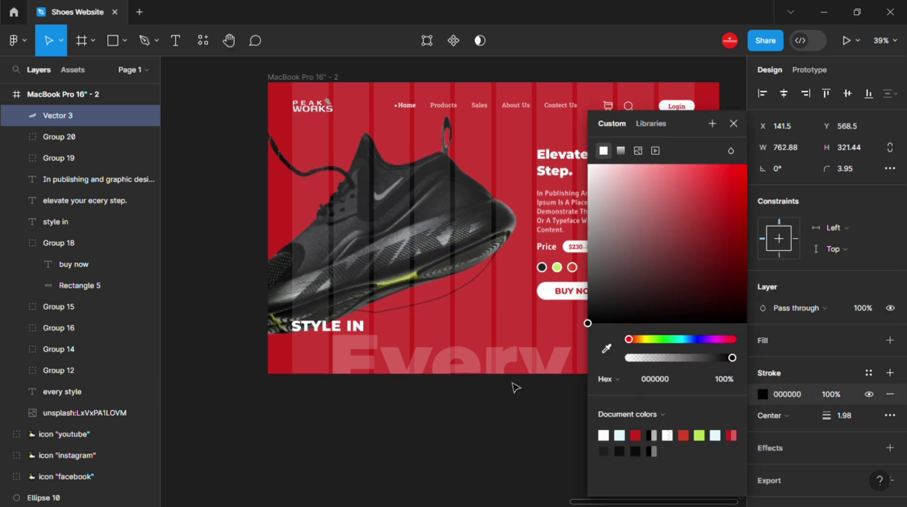
pyautogui.click(890, 340)
pyautogui.click(889, 415)
pyautogui.click(762, 362)
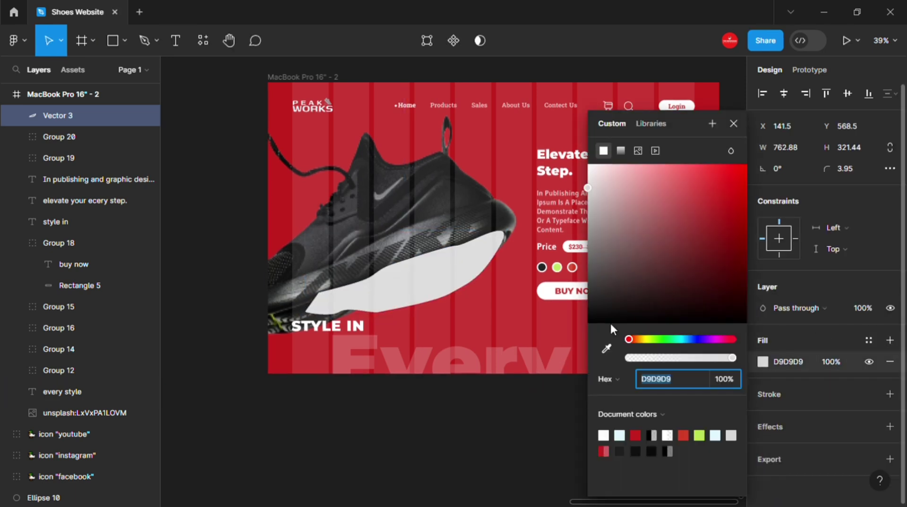
pyautogui.moveTo(612, 327); pyautogui.dragTo(505, 377)
pyautogui.click(853, 174)
pyautogui.write('1000')
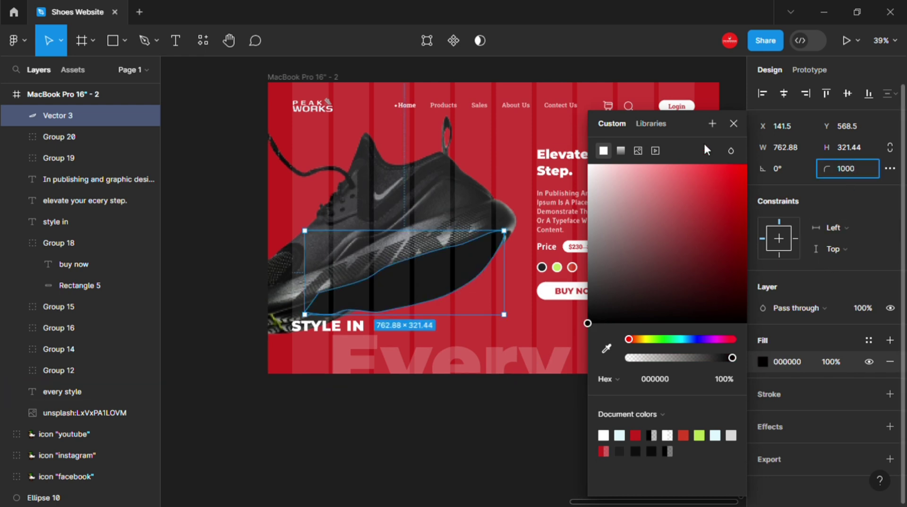
pyautogui.press('Escape')
# Send the sole shape behind the shoe photo and add a layer blur of 100.
pyautogui.hotkey('ctrl', 'shift', '[')
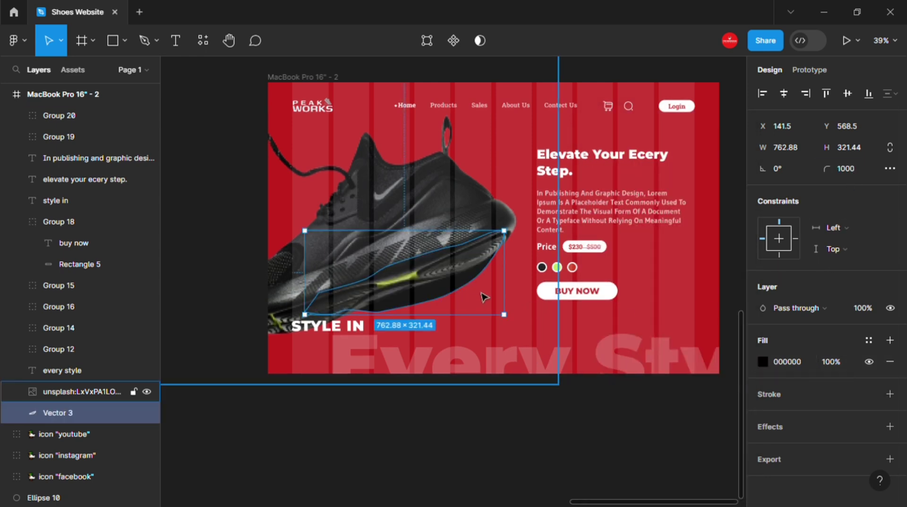
pyautogui.click(889, 427)
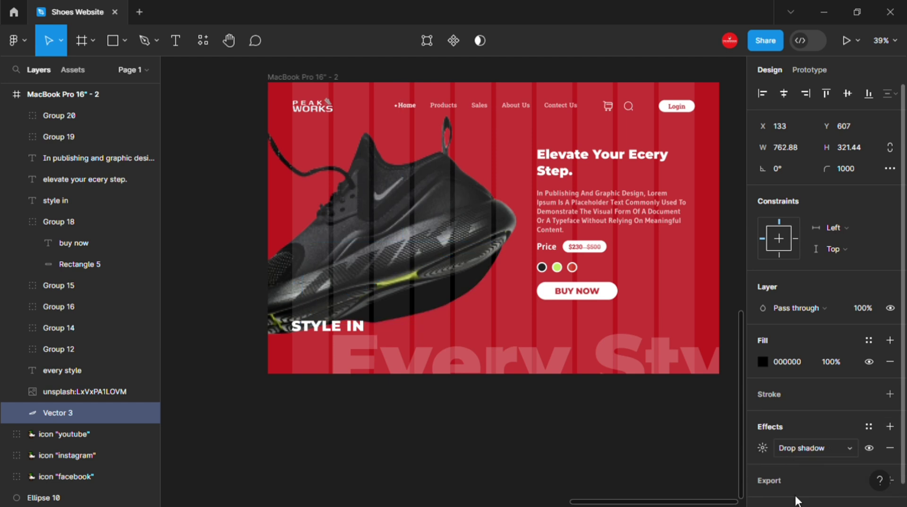
pyautogui.click(803, 449)
pyautogui.click(761, 447)
pyautogui.write('100')
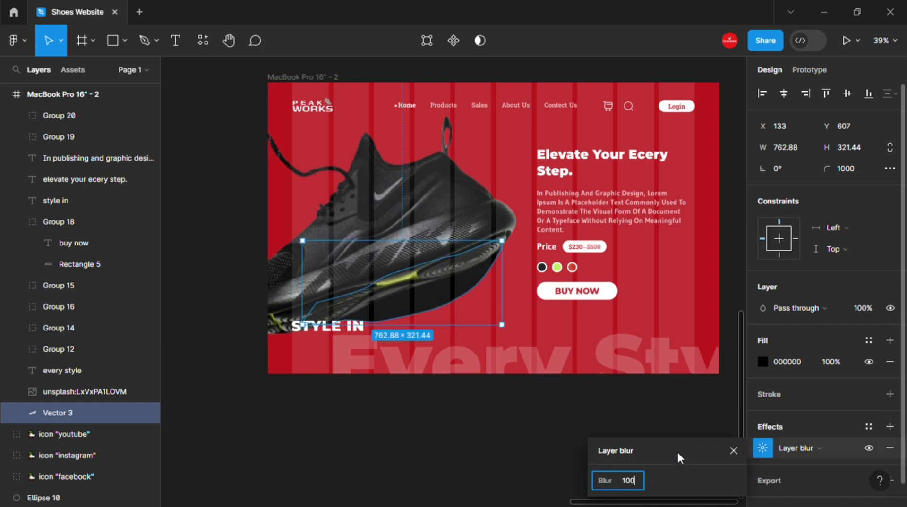
pyautogui.press('Return')
# Lower the sole shape's black fill opacity to 31%.
pyautogui.click(763, 362)
pyautogui.click(649, 357)
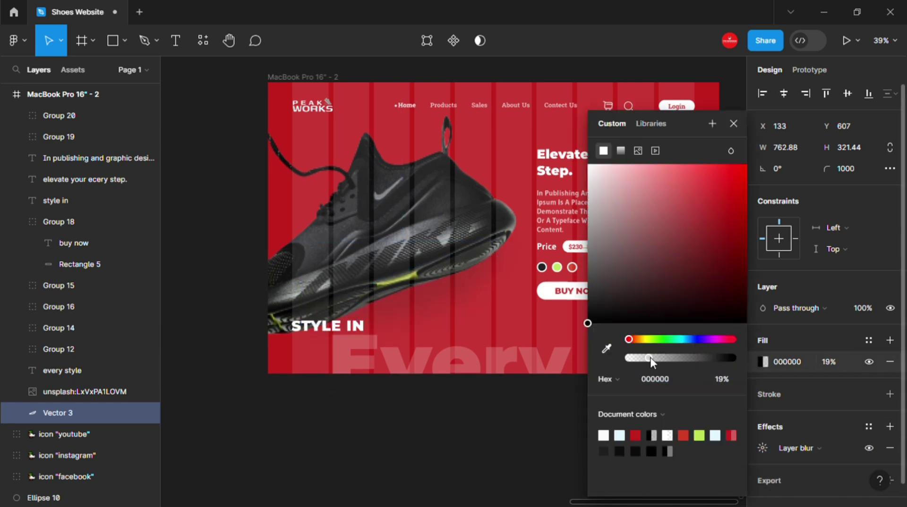
pyautogui.moveTo(650, 357); pyautogui.dragTo(660, 358)
pyautogui.click(734, 124)
# Shrink the shadow shape slightly to about 699 × 295.
pyautogui.keyDown('ctrl'); pyautogui.scroll(3, 318, 299); pyautogui.keyUp('ctrl')
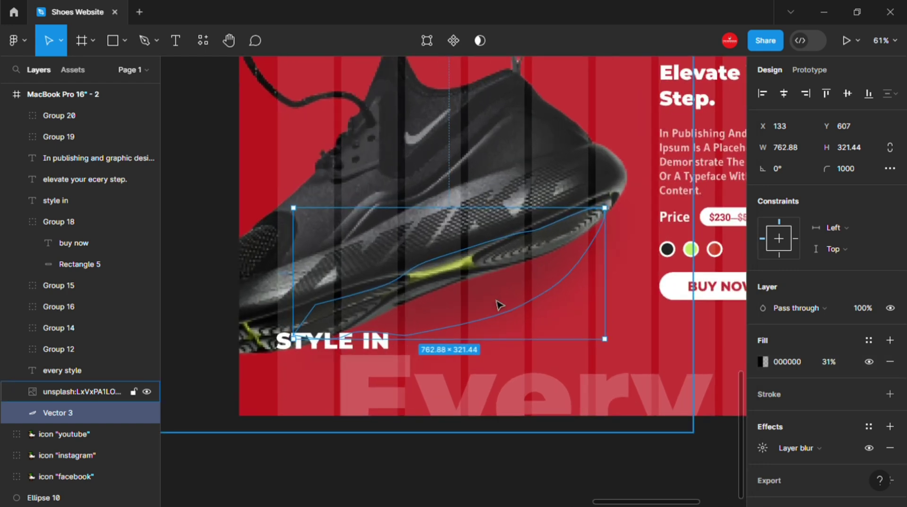
pyautogui.click(497, 307)
pyautogui.click(613, 348)
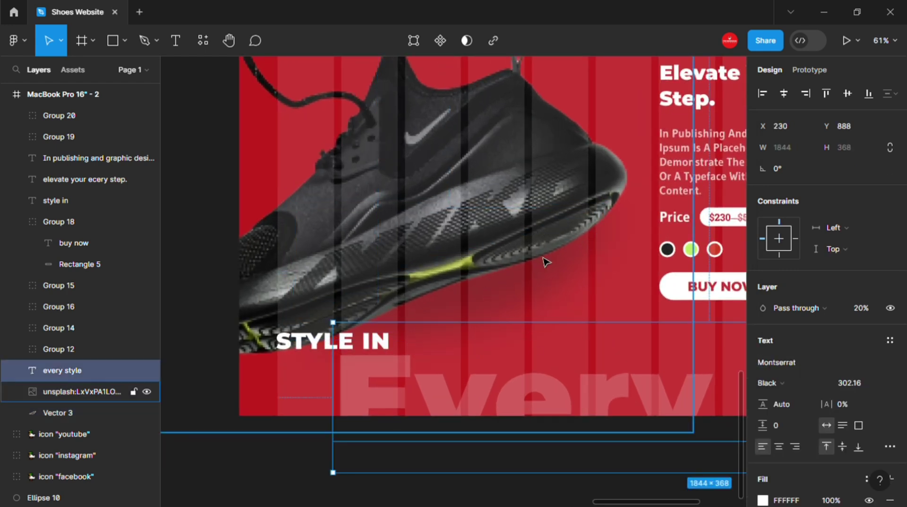
pyautogui.click(123, 413)
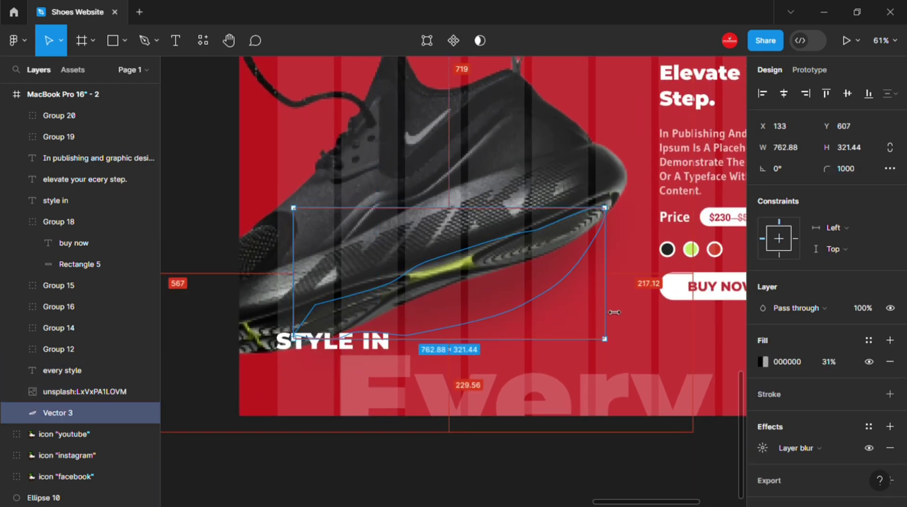
pyautogui.moveTo(614, 312); pyautogui.dragTo(602, 312)
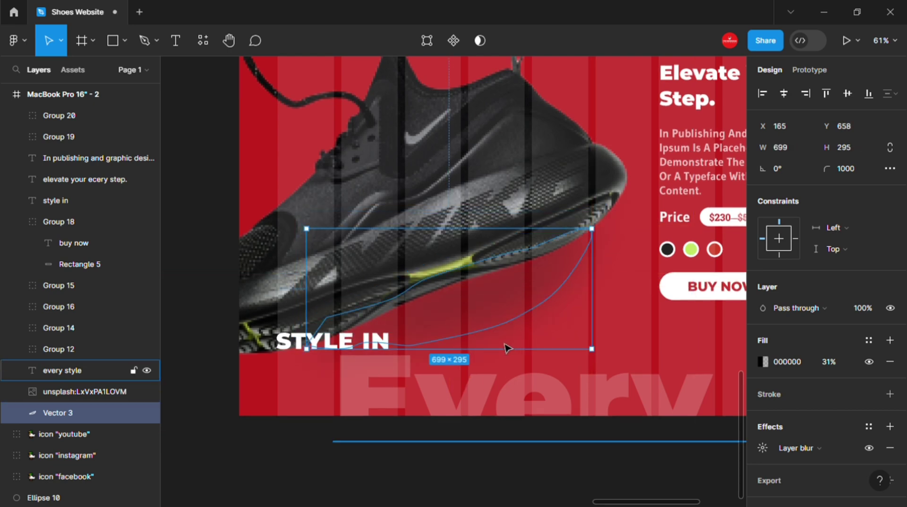
pyautogui.scroll(-3, 632, 425)
pyautogui.click(465, 430)
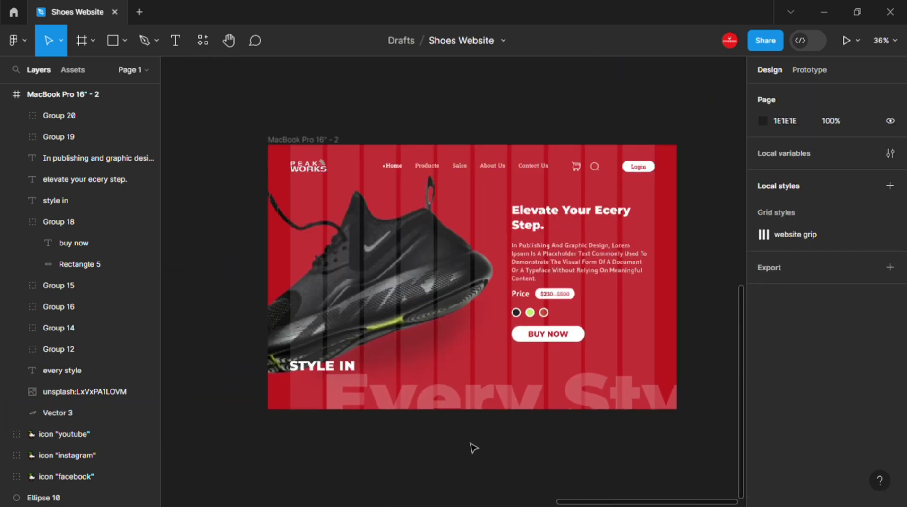
pyautogui.scroll(-3, 320, 255)
# Move the YouTube, Instagram and Facebook icons into the page frame and group them.
pyautogui.moveTo(307, 250); pyautogui.dragTo(314, 241)
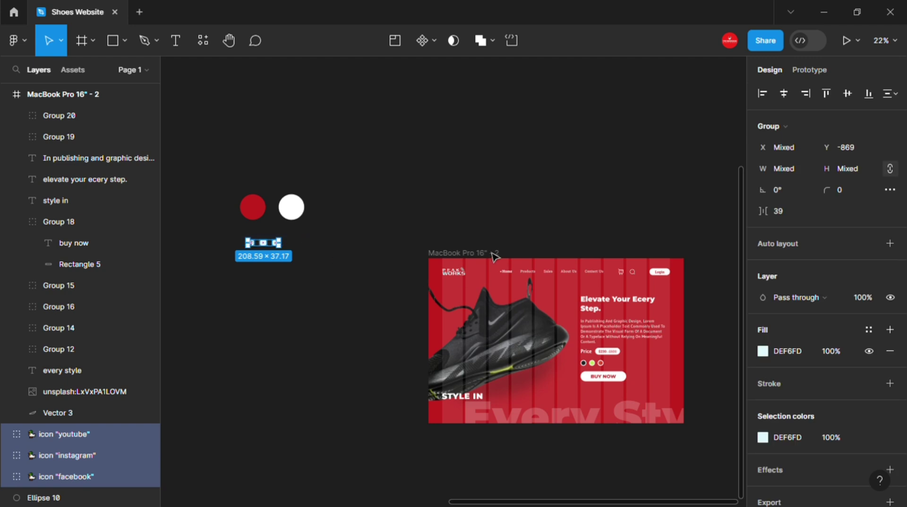
pyautogui.press('Delete')
pyautogui.click(593, 356)
pyautogui.hotkey('ctrl', 'v')
pyautogui.scroll(3, 519, 330)
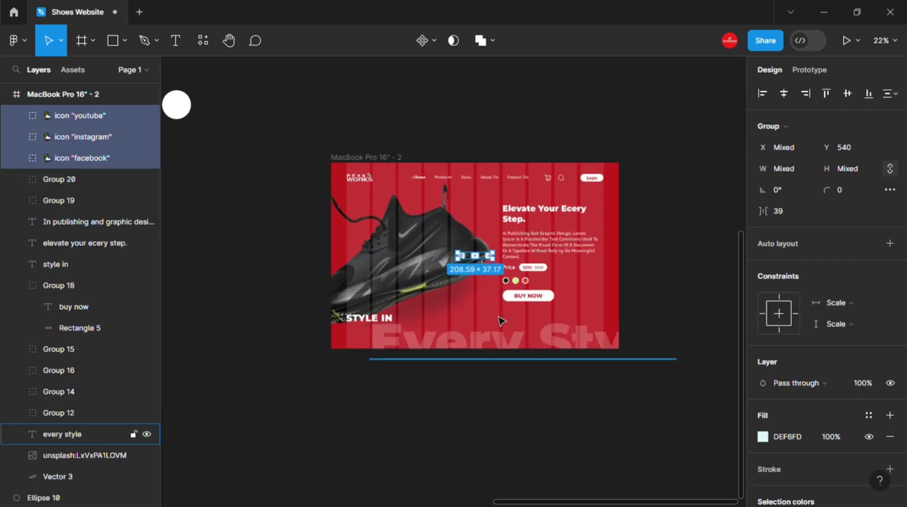
pyautogui.hotkey('ctrl', 'g')
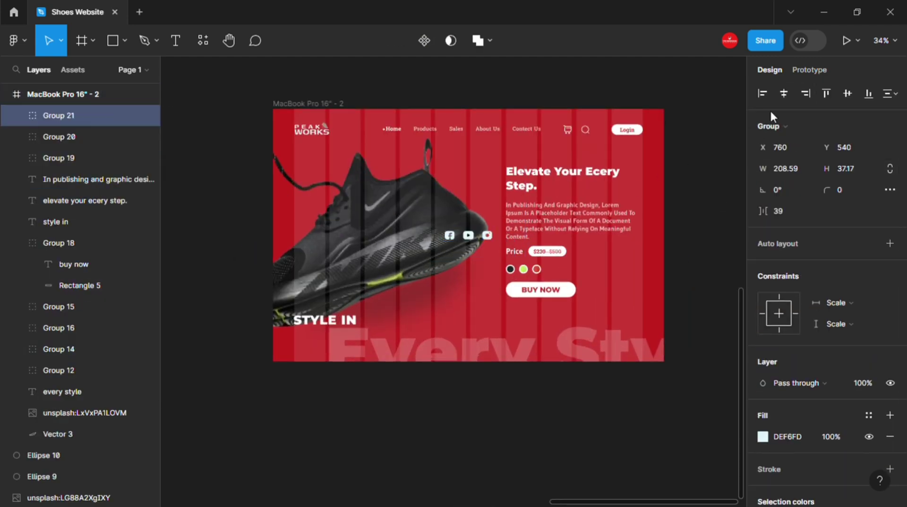
# Align the icon group to the frame's bottom-right, then nudge it slightly inward.
pyautogui.hotkey('alt', 'd')
pyautogui.scroll(1, 585, 259)
pyautogui.click(868, 93)
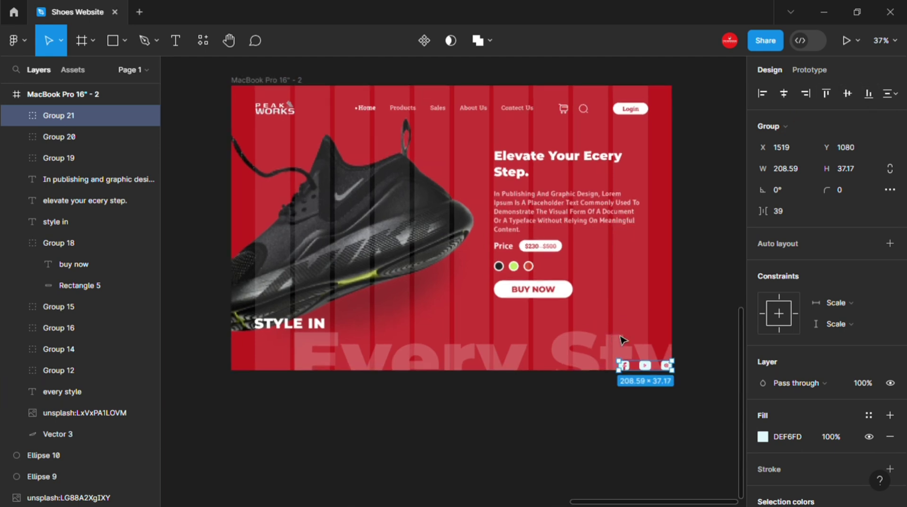
pyautogui.scroll(3, 628, 371)
pyautogui.moveTo(649, 374)
pyautogui.mouseDown()
pyautogui.moveTo(623, 363)
pyautogui.moveTo(633, 368)
pyautogui.mouseUp()
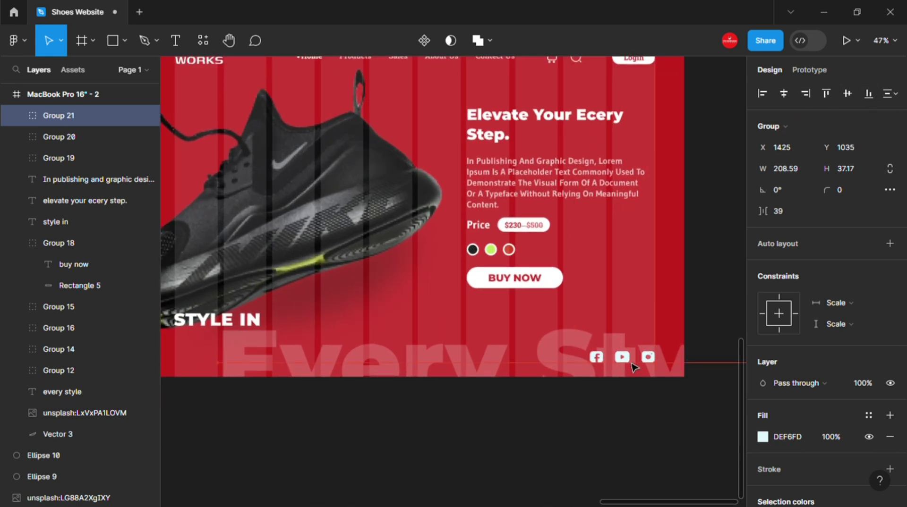
pyautogui.click(478, 406)
pyautogui.hscroll(-2, 478, 406)
# Draw a V-shaped chevron path below the page with the Pen tool.
pyautogui.scroll(5, 488, 423)
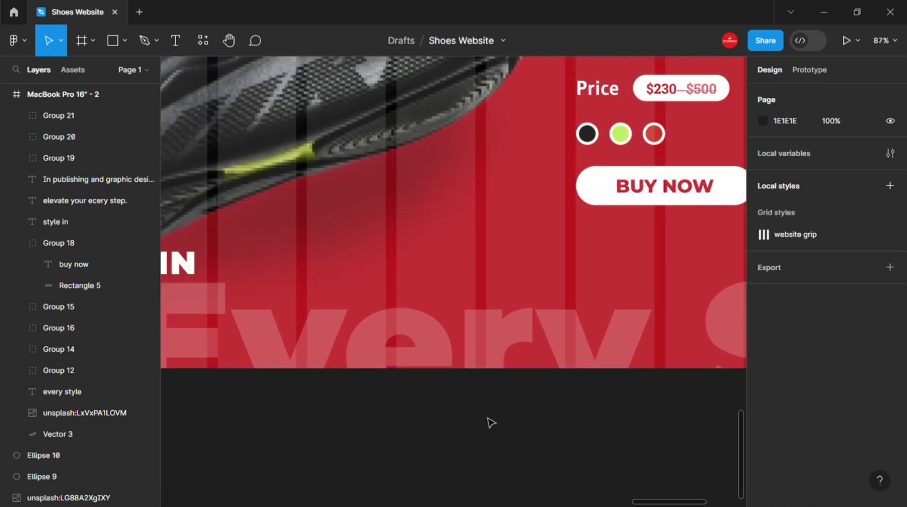
pyautogui.press('p')
pyautogui.click(462, 412)
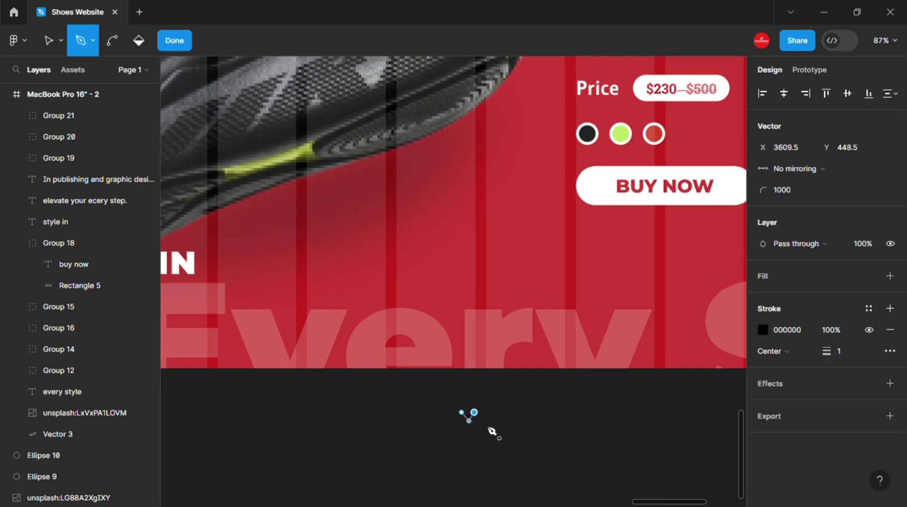
pyautogui.press('Escape')
pyautogui.press('Return')
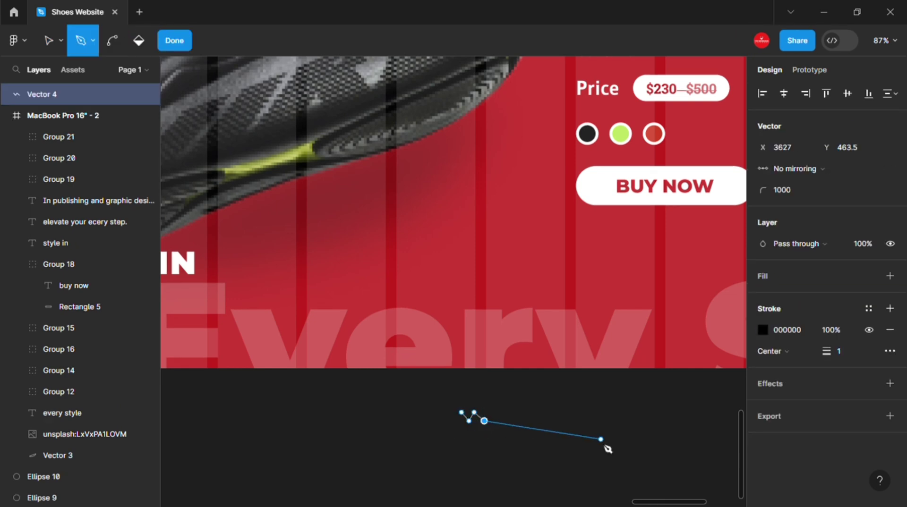
pyautogui.press('Escape')
pyautogui.press('Escape')
pyautogui.scroll(3, 468, 416)
pyautogui.scroll(3, 473, 416)
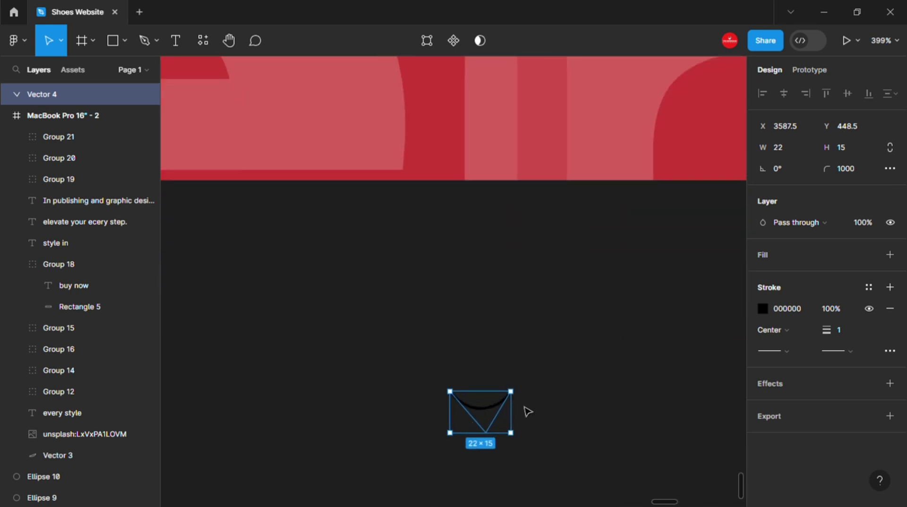
pyautogui.scroll(1, 528, 412)
pyautogui.click(850, 171)
pyautogui.press('Return')
pyautogui.press('Escape')
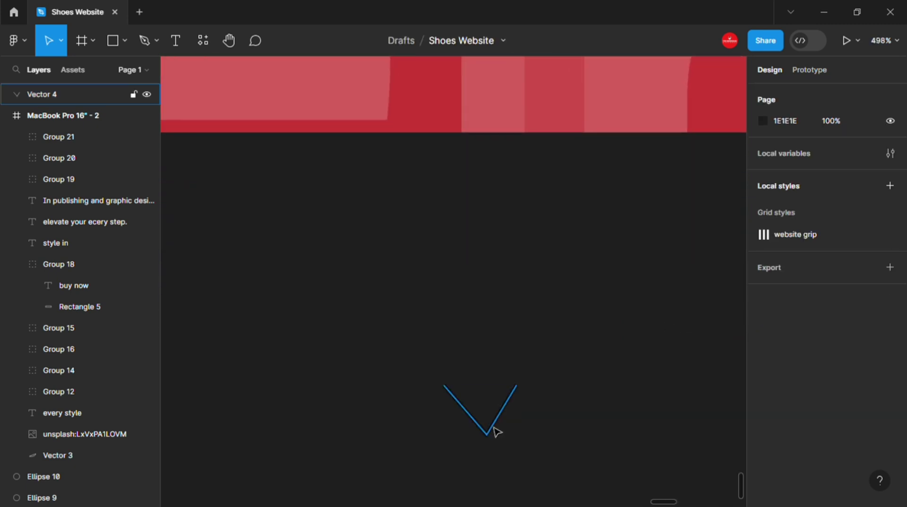
# Reposition the V's top-left point to refine the chevron shape.
pyautogui.doubleClick(491, 428)
pyautogui.scroll(3, 433, 372)
pyautogui.moveTo(431, 369); pyautogui.dragTo(435, 378)
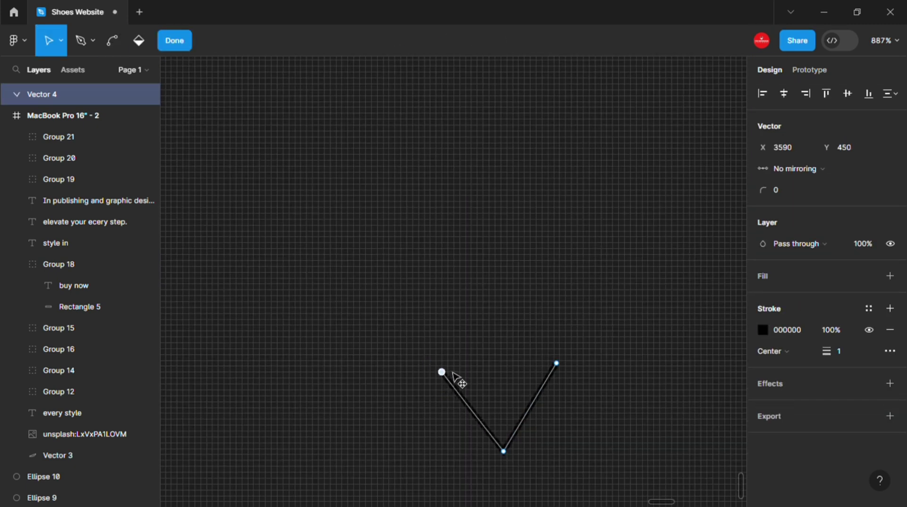
pyautogui.moveTo(420, 318); pyautogui.dragTo(574, 385)
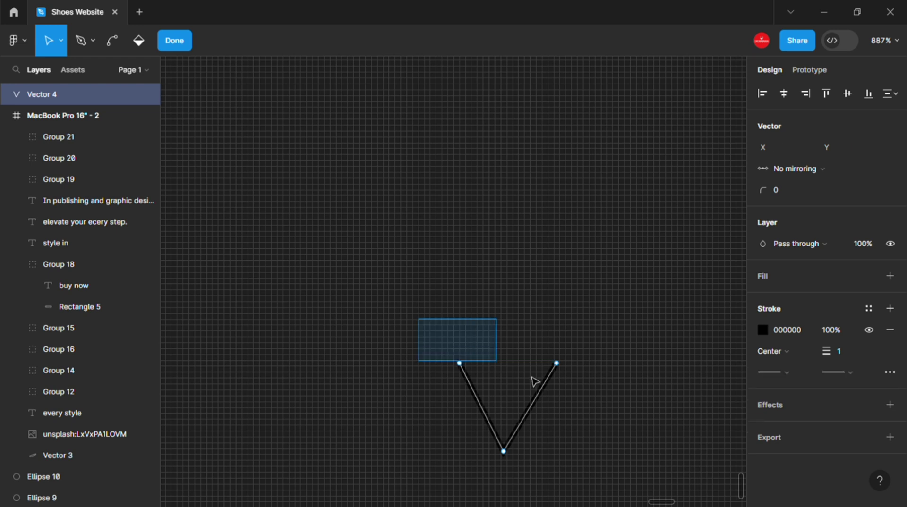
pyautogui.press('Escape')
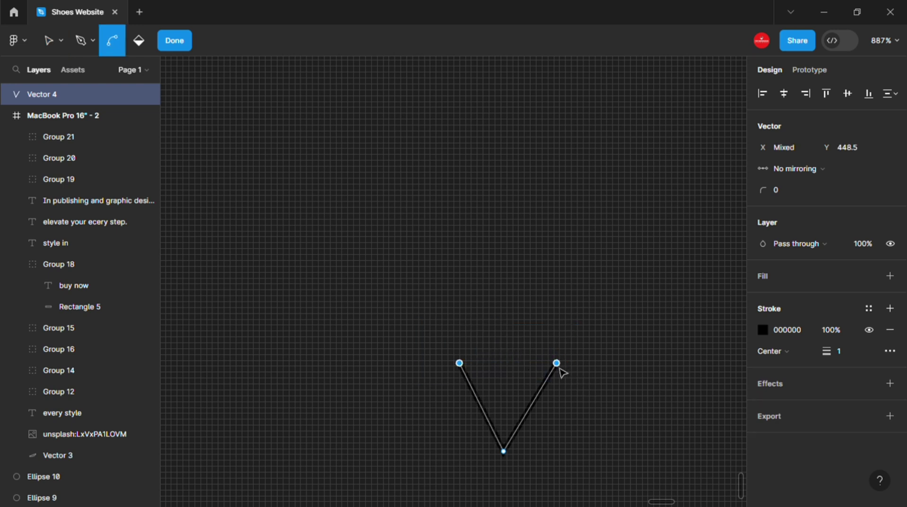
pyautogui.scroll(-3, 574, 375)
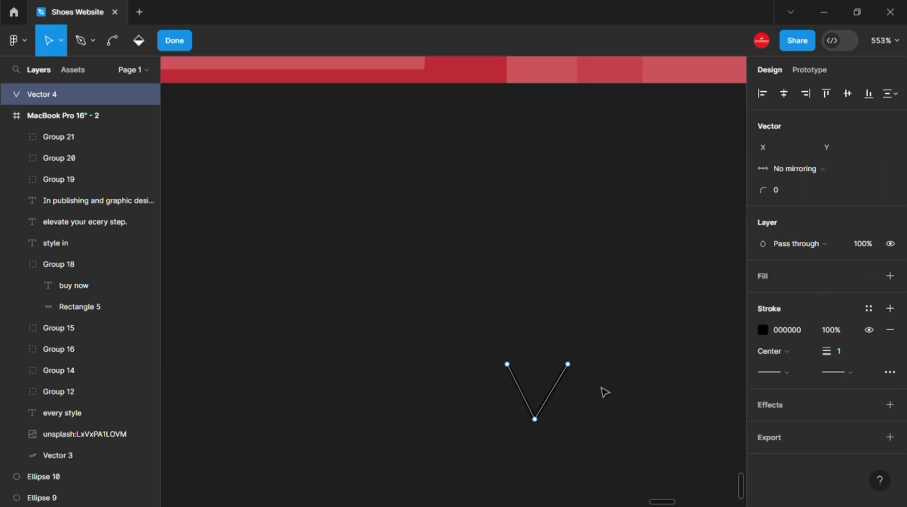
pyautogui.press('Escape')
# Give the chevron round start and end caps.
pyautogui.click(837, 358)
pyautogui.click(779, 456)
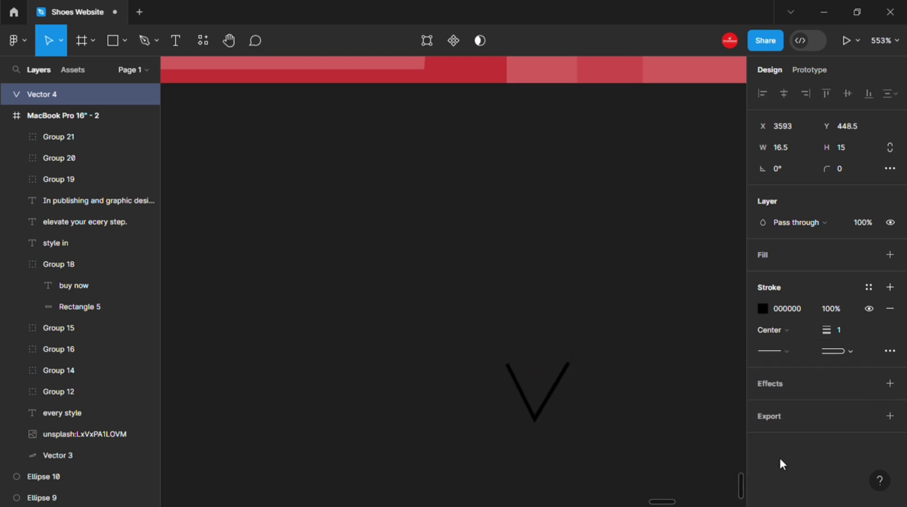
pyautogui.click(782, 350)
pyautogui.click(785, 459)
# Try corner radii of 50 and 25 on the chevron's point.
pyautogui.click(847, 168)
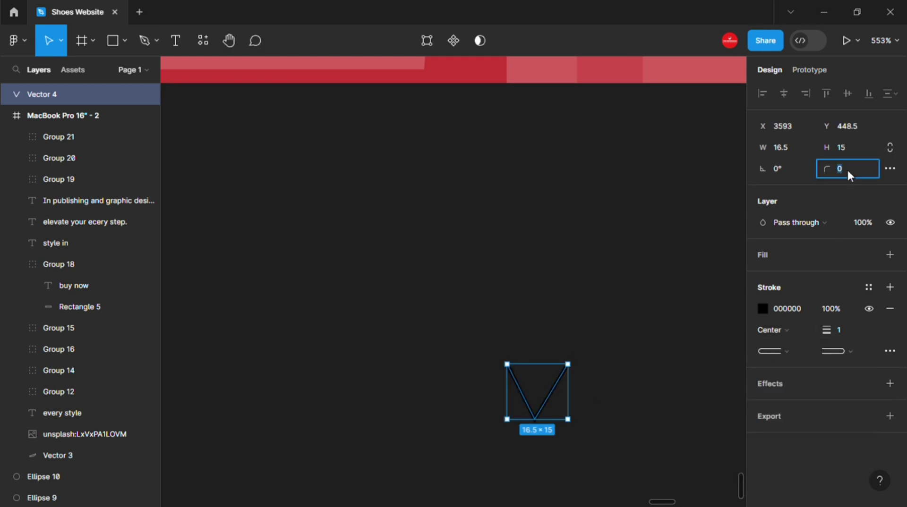
pyautogui.write('50')
pyautogui.click(622, 321)
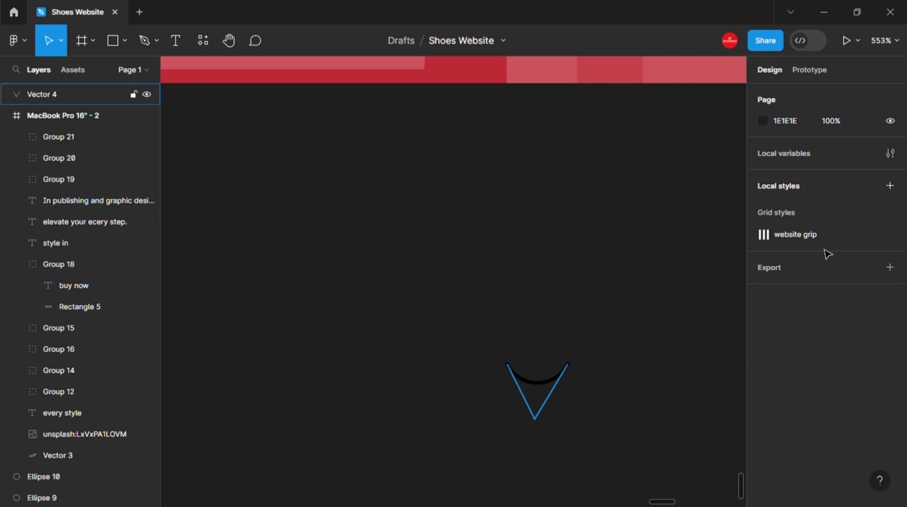
pyautogui.hotkey('ctrl', 'z')
pyautogui.click(843, 169)
pyautogui.write('25')
pyautogui.press('Return')
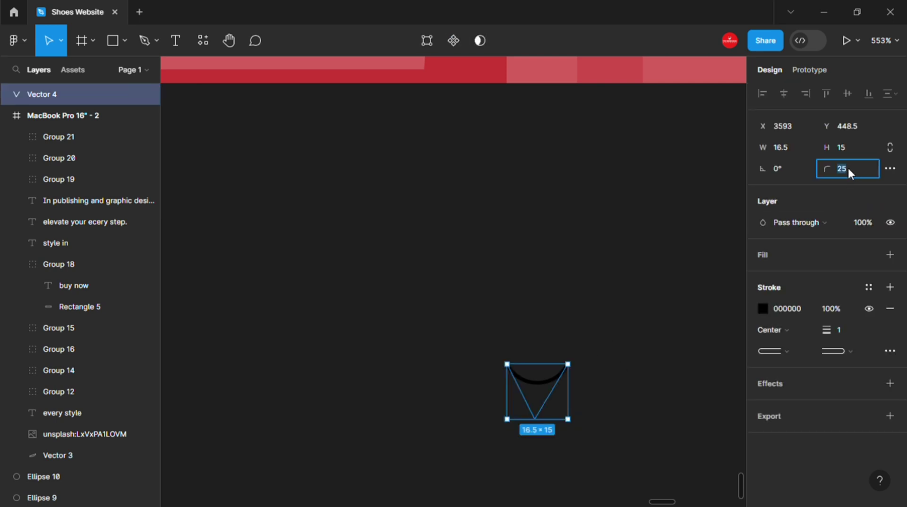
# Test radii 52, 10 and 0, then settle on a corner radius of 4.
pyautogui.click(846, 168)
pyautogui.write('52')
pyautogui.click(650, 354)
pyautogui.hotkey('ctrl', 'z')
pyautogui.click(849, 168)
pyautogui.write('10')
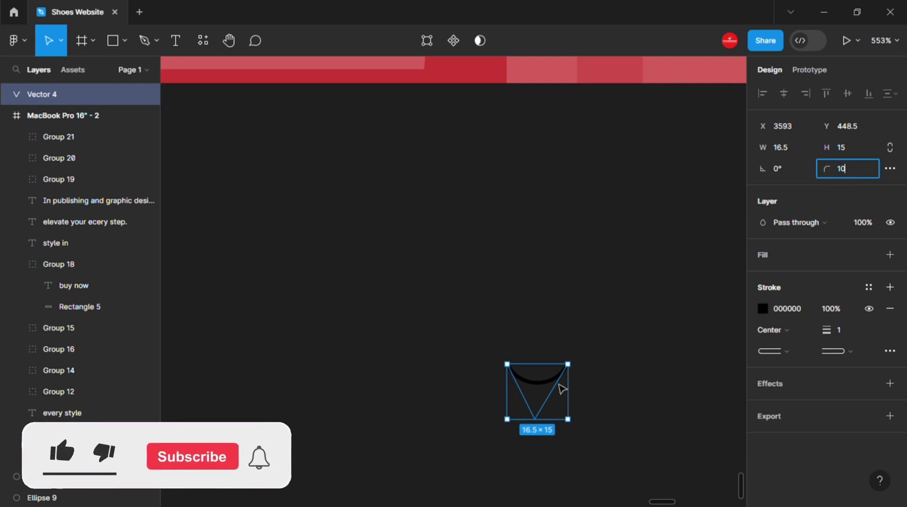
pyautogui.click(576, 378)
pyautogui.hotkey('ctrl', 'z')
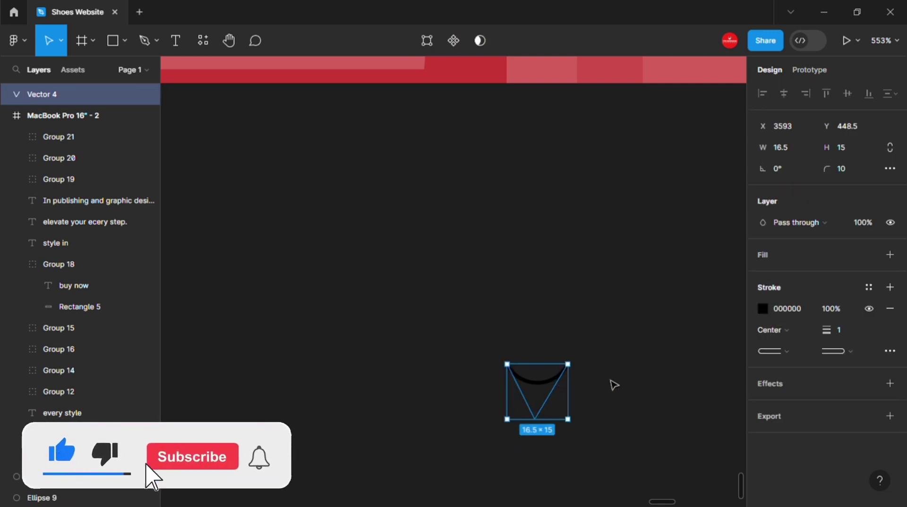
pyautogui.click(840, 168)
pyautogui.write('0')
pyautogui.click(537, 398)
pyautogui.hotkey('ctrl', 'z')
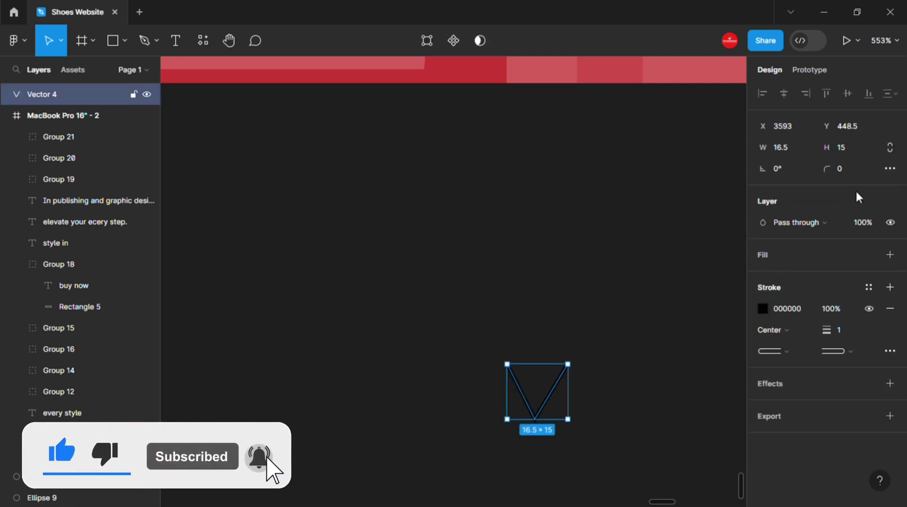
pyautogui.moveTo(827, 168); pyautogui.dragTo(891, 189)
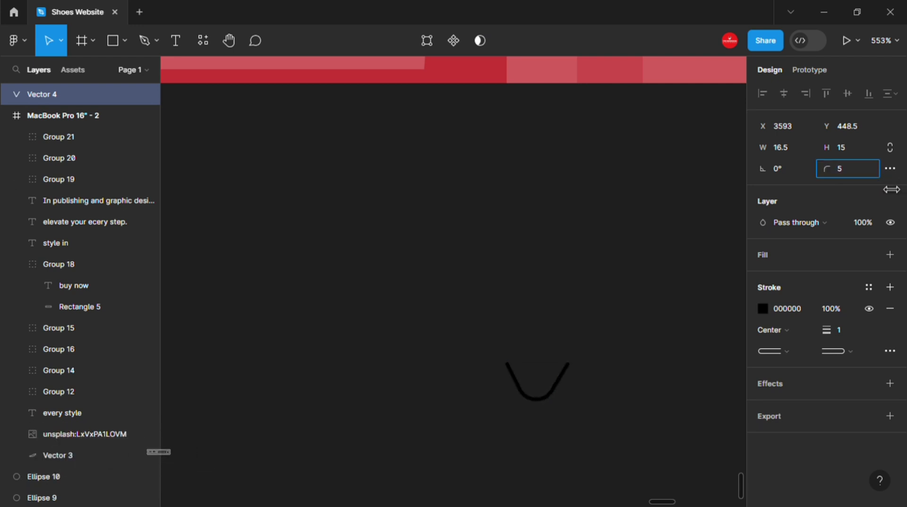
# Widen the V by moving its left and right points outward to the same level.
pyautogui.scroll(3, 546, 374)
pyautogui.scroll(3, 546, 374)
pyautogui.scroll(-2, 560, 328)
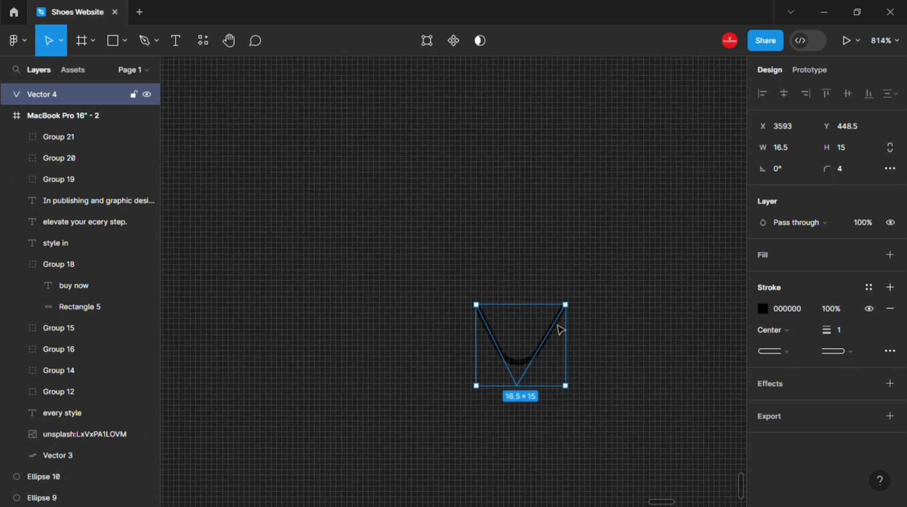
pyautogui.doubleClick(562, 326)
pyautogui.moveTo(567, 303); pyautogui.dragTo(587, 306)
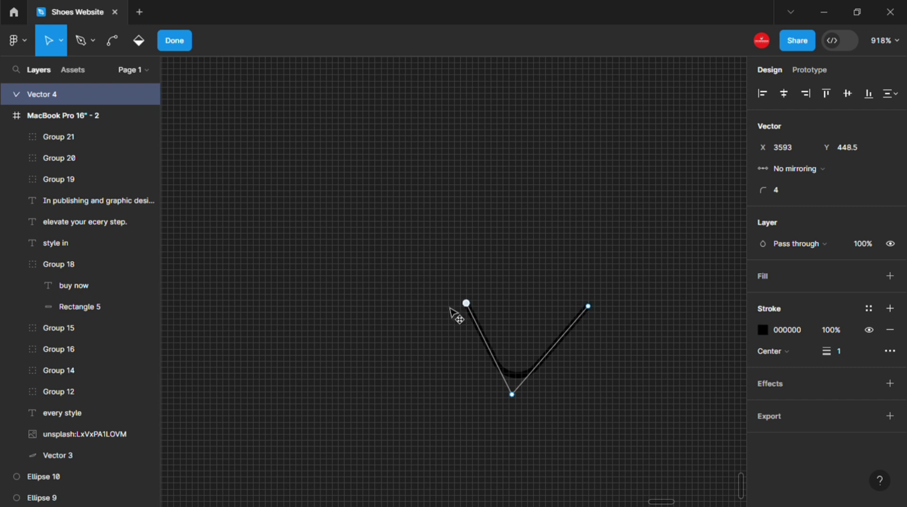
pyautogui.moveTo(466, 303); pyautogui.dragTo(441, 307)
pyautogui.press('Escape')
pyautogui.scroll(-5, 629, 311)
# Make the chevron's stroke white (FFFFFF).
pyautogui.scroll(-2, 679, 350)
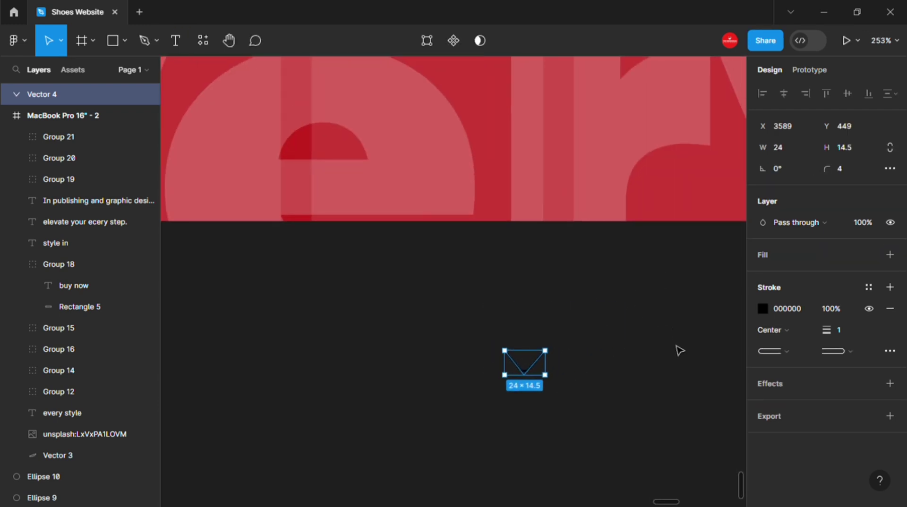
pyautogui.press('i')
pyautogui.click(762, 308)
pyautogui.click(589, 165)
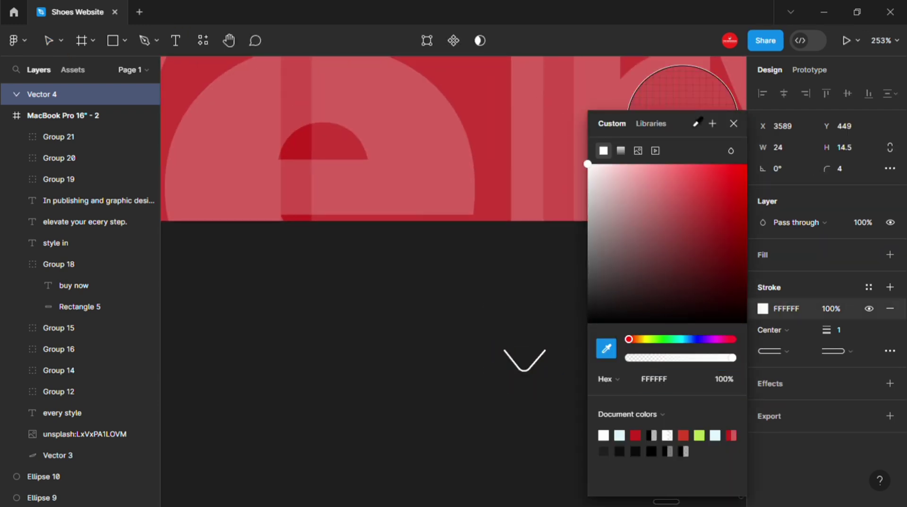
pyautogui.click(573, 360)
# Move the chevron to the bottom centre of the red page with stroke weight 2.
pyautogui.click(549, 374)
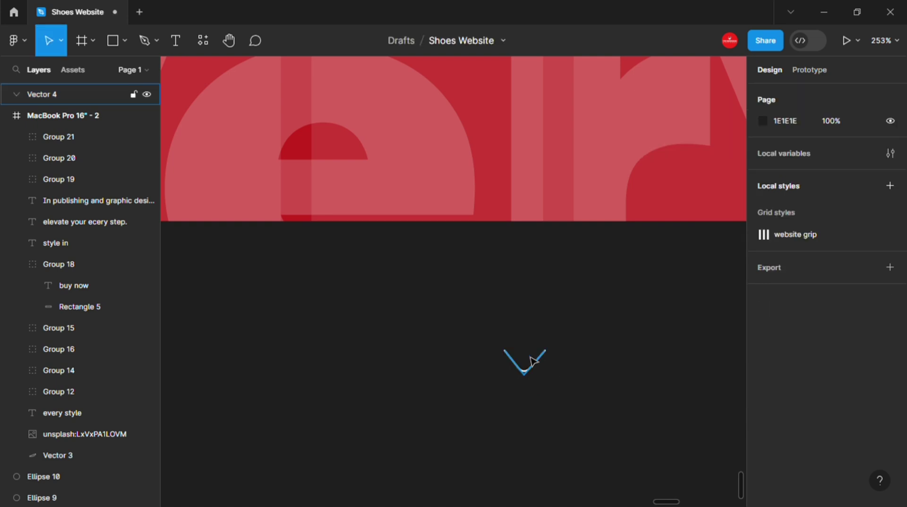
pyautogui.moveTo(530, 361); pyautogui.dragTo(530, 187)
pyautogui.click(842, 419)
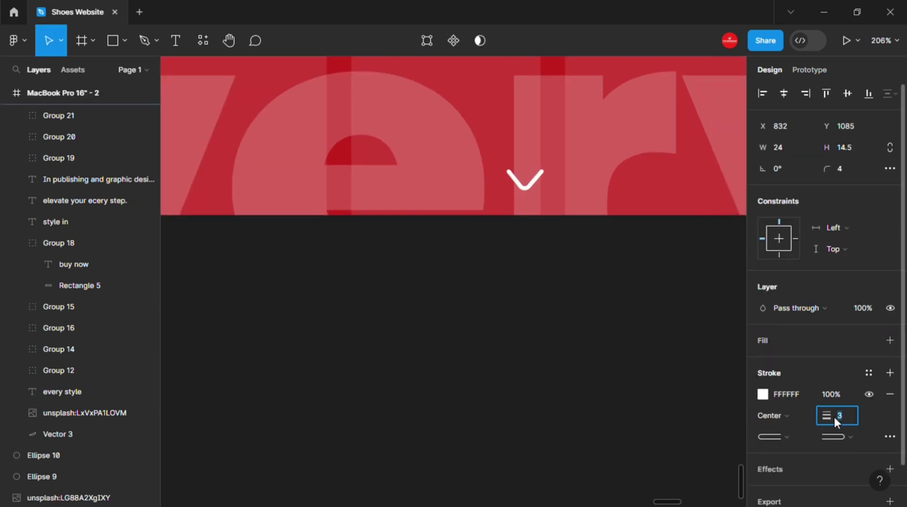
pyautogui.click(585, 303)
pyautogui.scroll(-1, 739, 132)
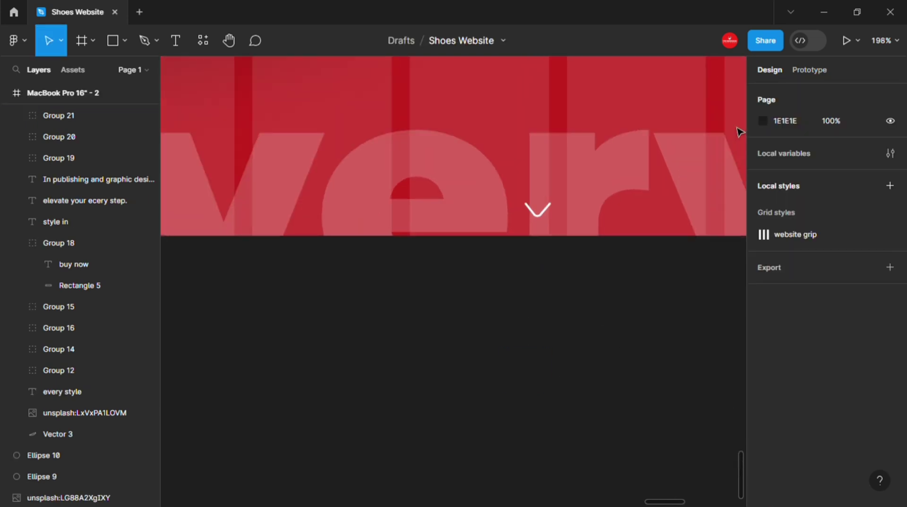
pyautogui.click(546, 218)
# Scroll around the frame to review the finished landing page.
pyautogui.scroll(-3, 680, 222)
pyautogui.scroll(-2, 567, 255)
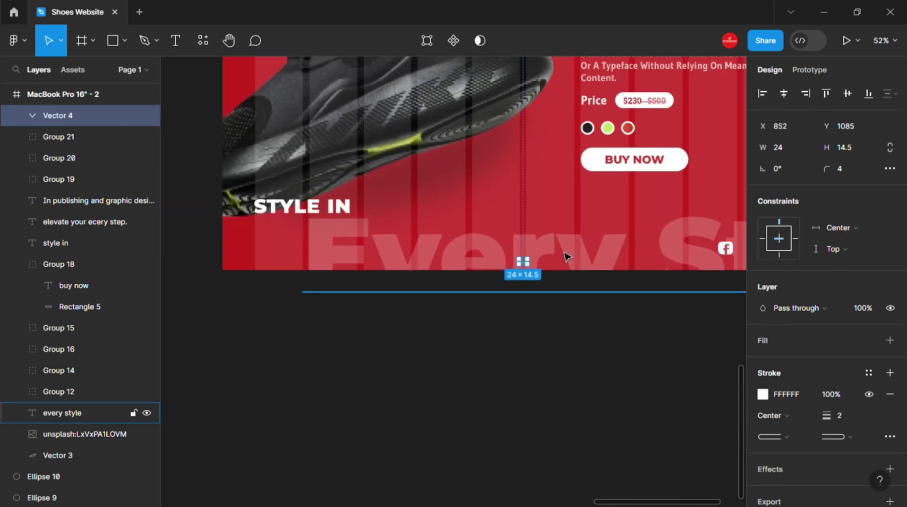
pyautogui.scroll(3, 491, 312)
pyautogui.scroll(2, 449, 423)
pyautogui.click(463, 428)
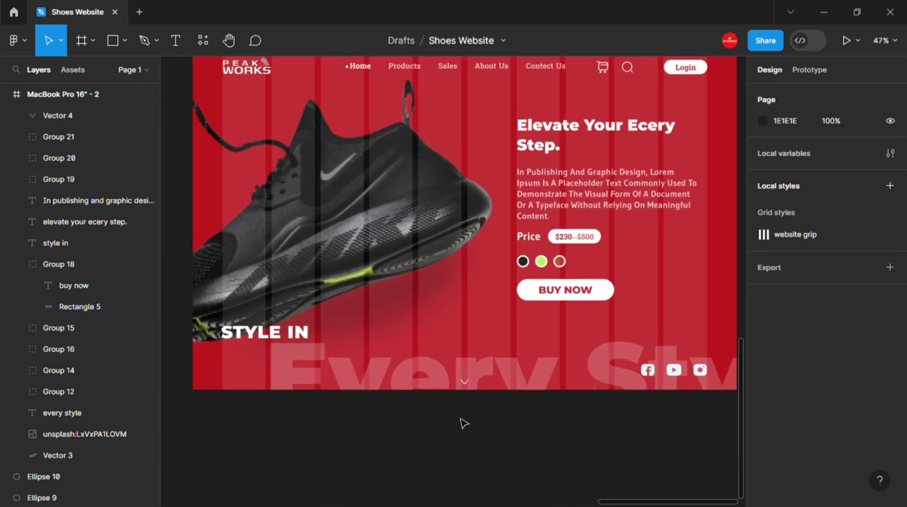
pyautogui.scroll(1, 472, 421)
pyautogui.scroll(-2, 519, 416)
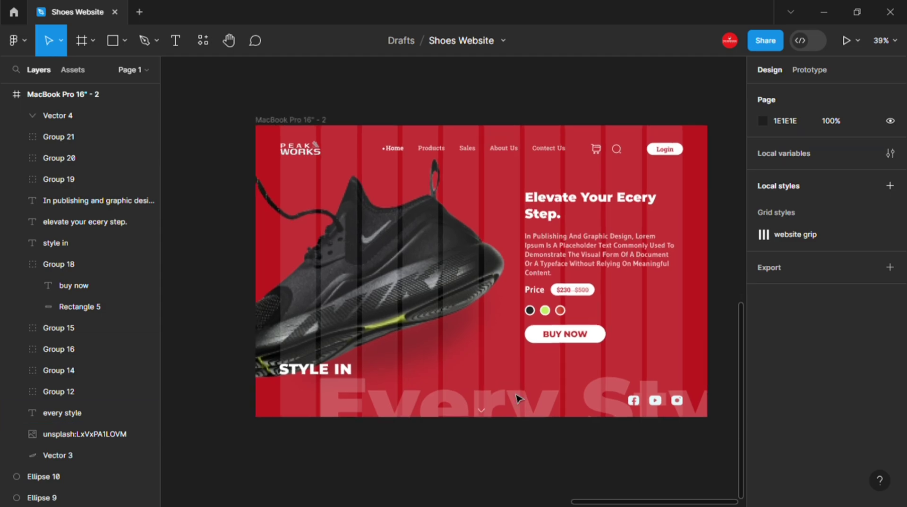